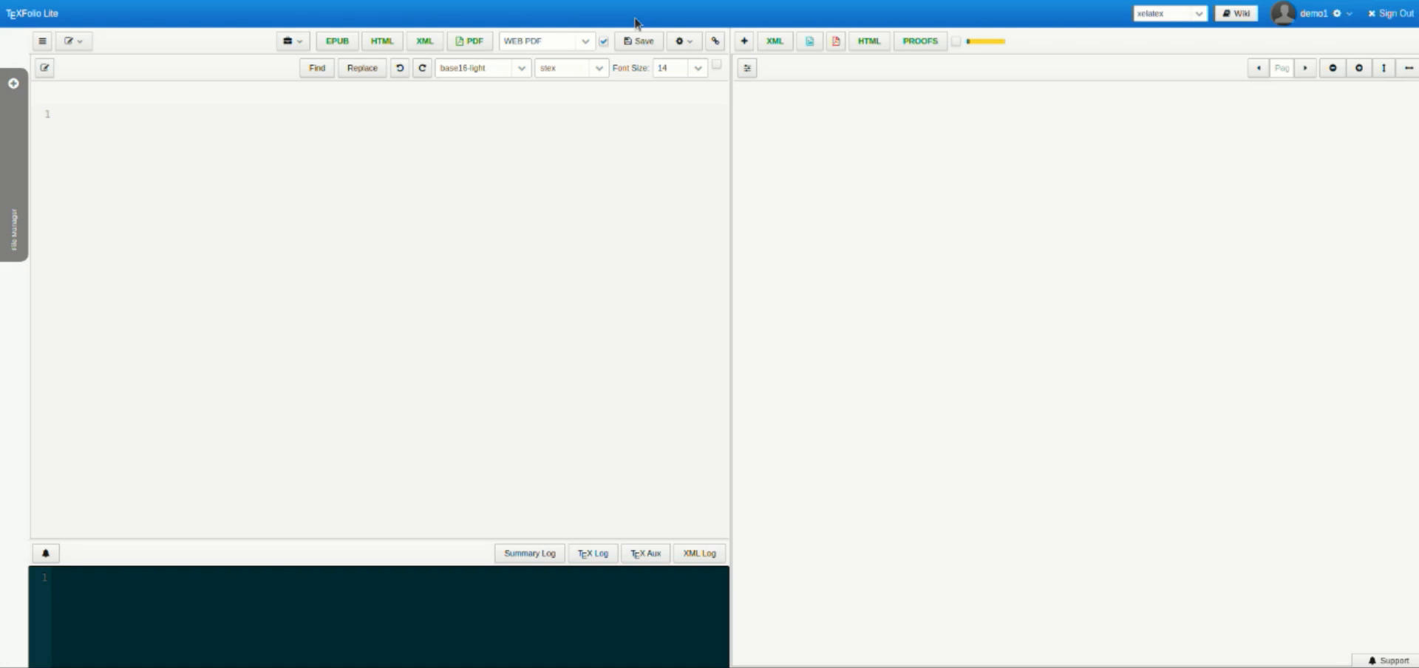
# Switch the LaTeX compiler to pdflatex and set it back to xelatex
pyautogui.click(1199, 14)
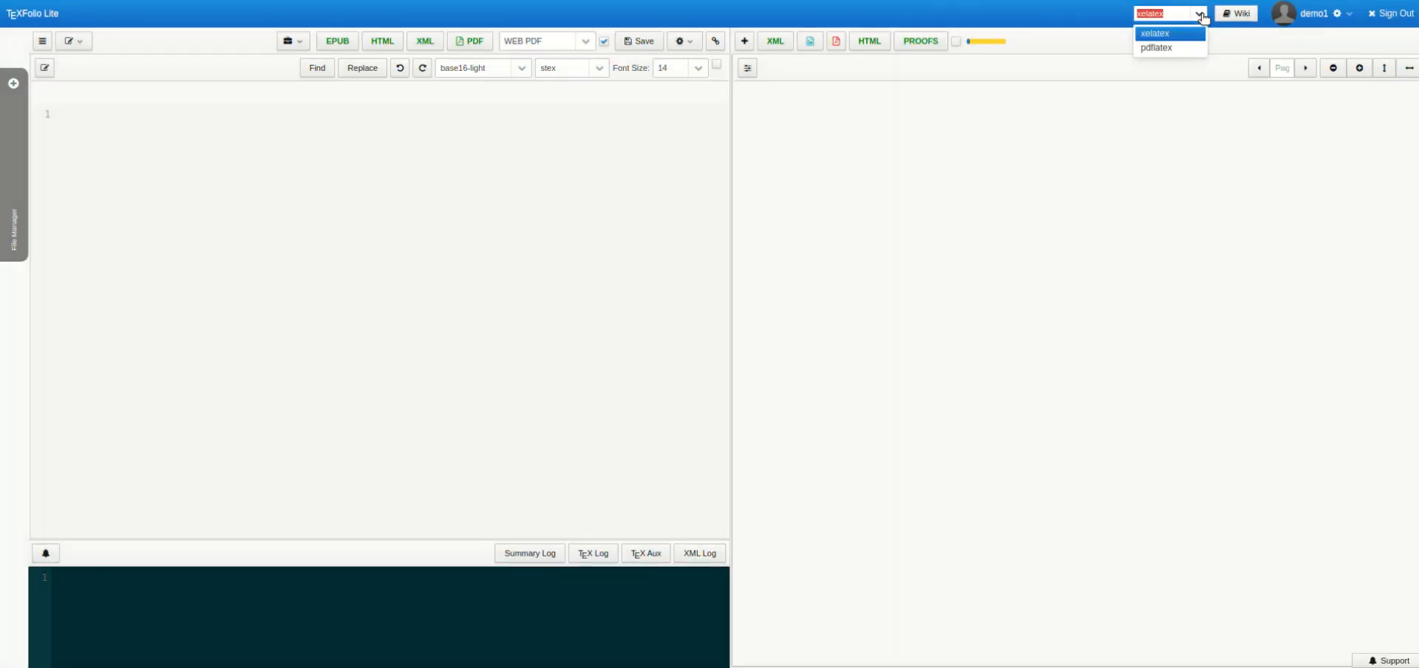
pyautogui.click(1196, 47)
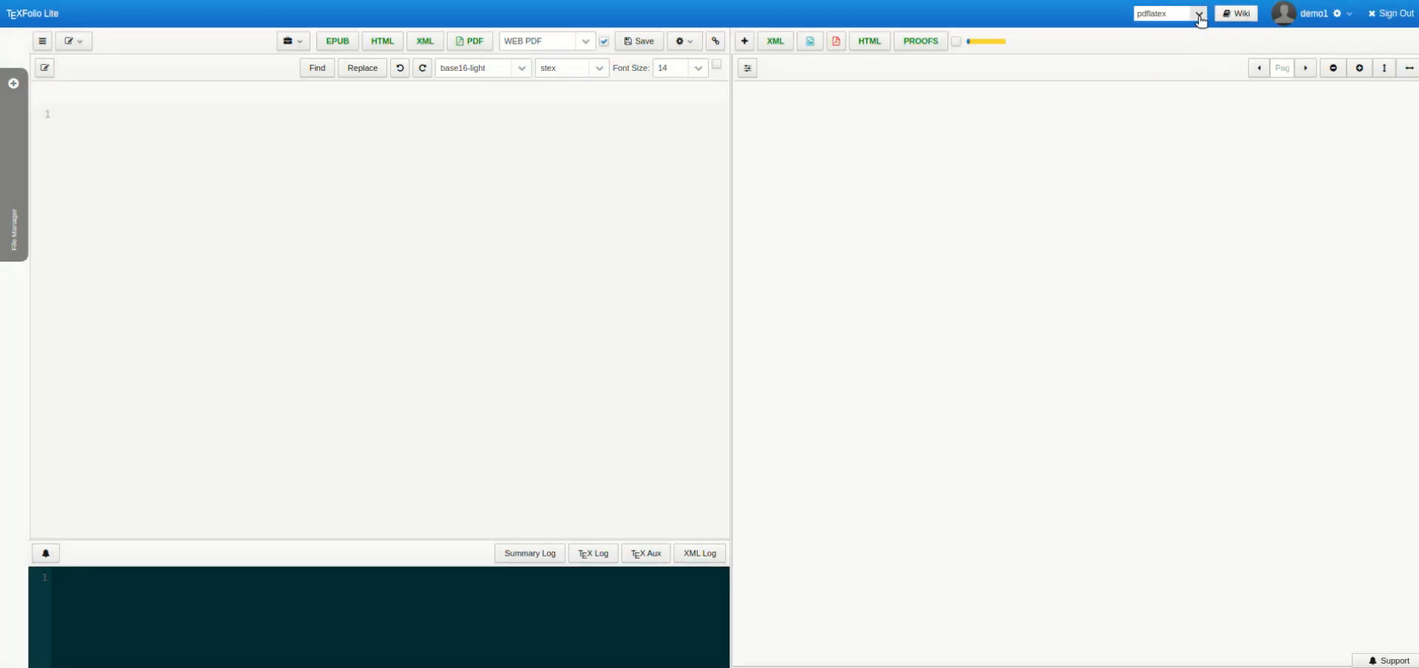
pyautogui.click(1198, 15)
pyautogui.click(1183, 36)
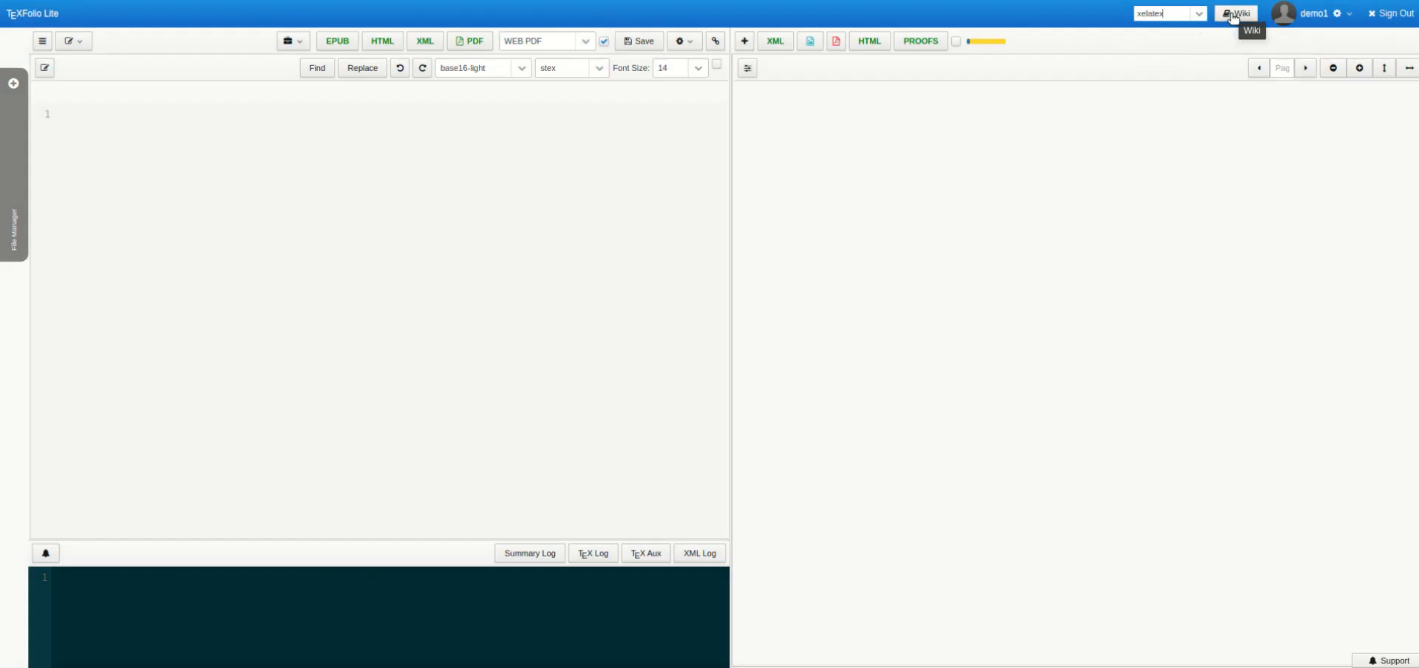
# Switch the interface to the dark theme and back to the light theme
pyautogui.click(1349, 14)
pyautogui.click(1351, 49)
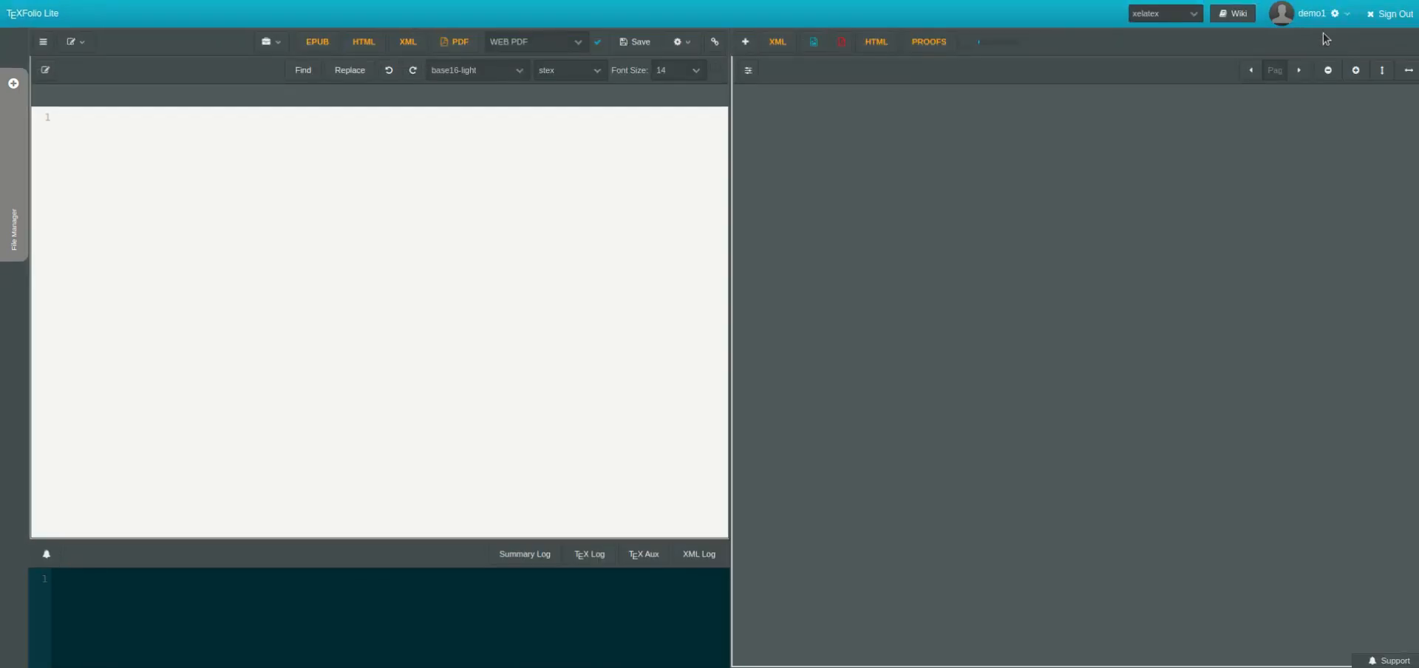
pyautogui.click(1346, 14)
pyautogui.click(1346, 35)
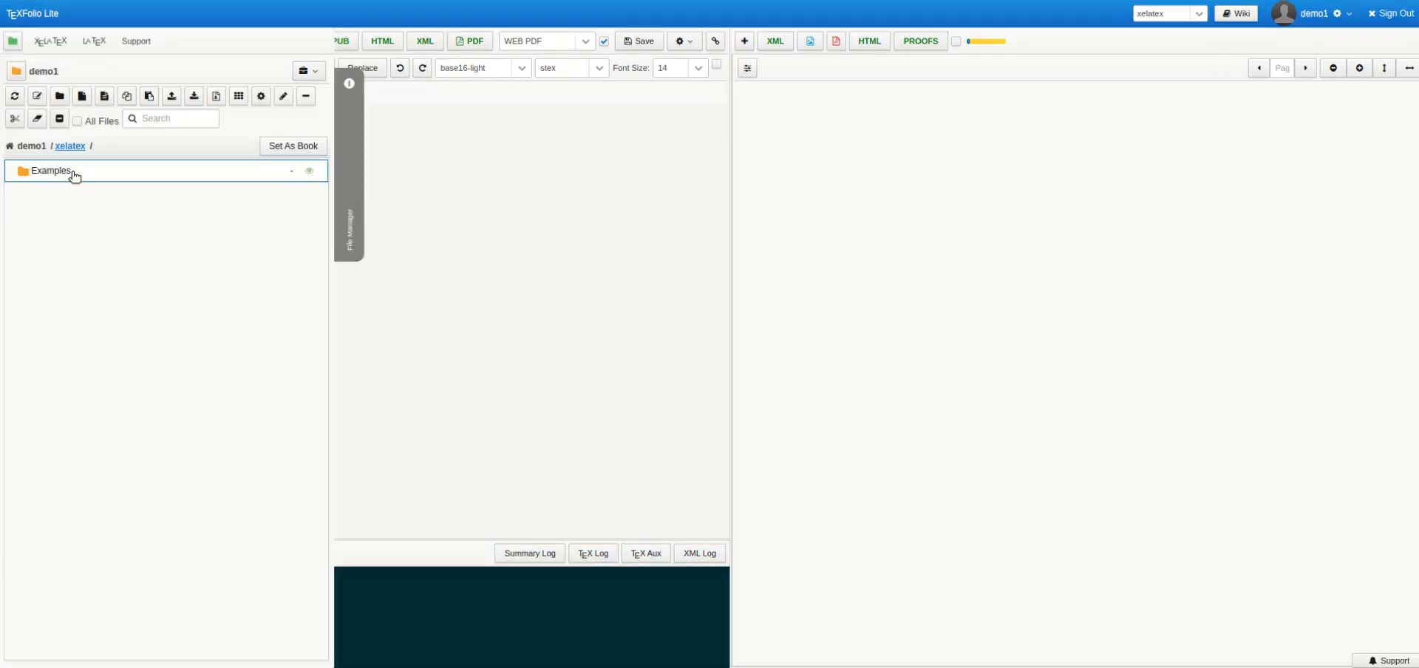
# Browse the Examples/Article folder and the pdflatex workspace, returning to the xelatex workspace
pyautogui.doubleClick(73, 176)
pyautogui.doubleClick(74, 176)
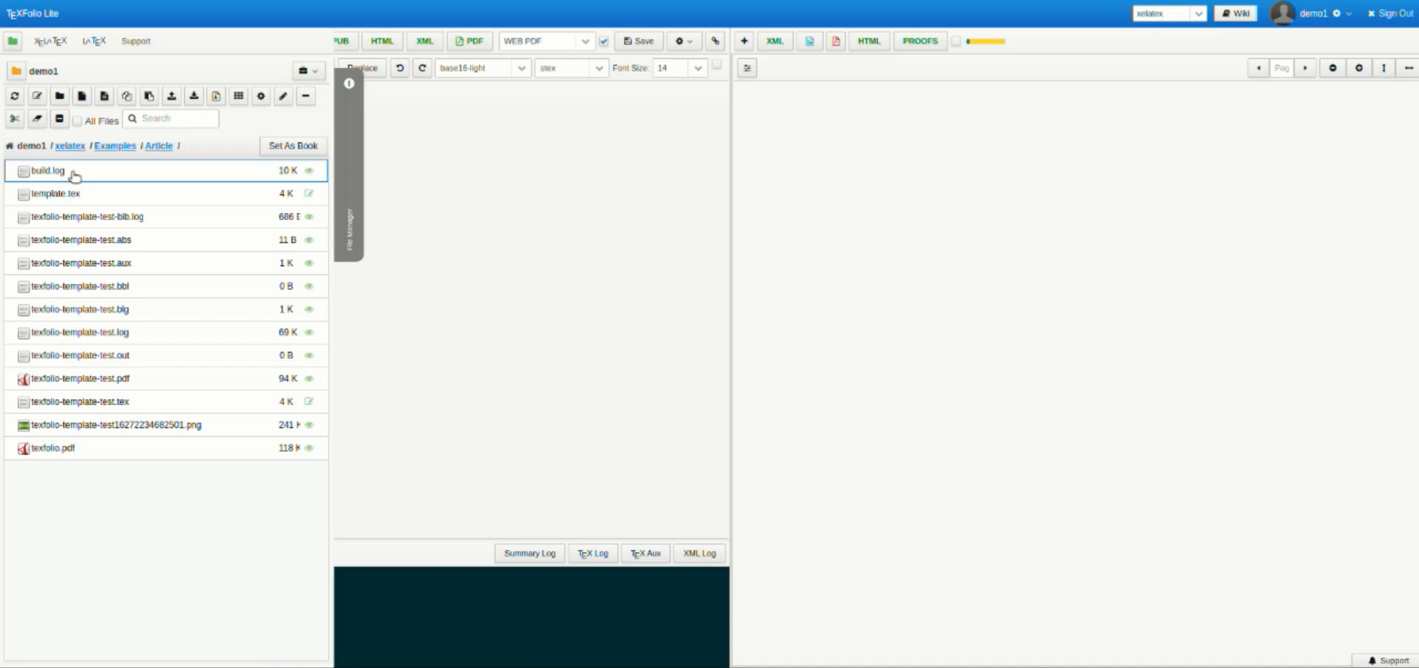
pyautogui.click(56, 44)
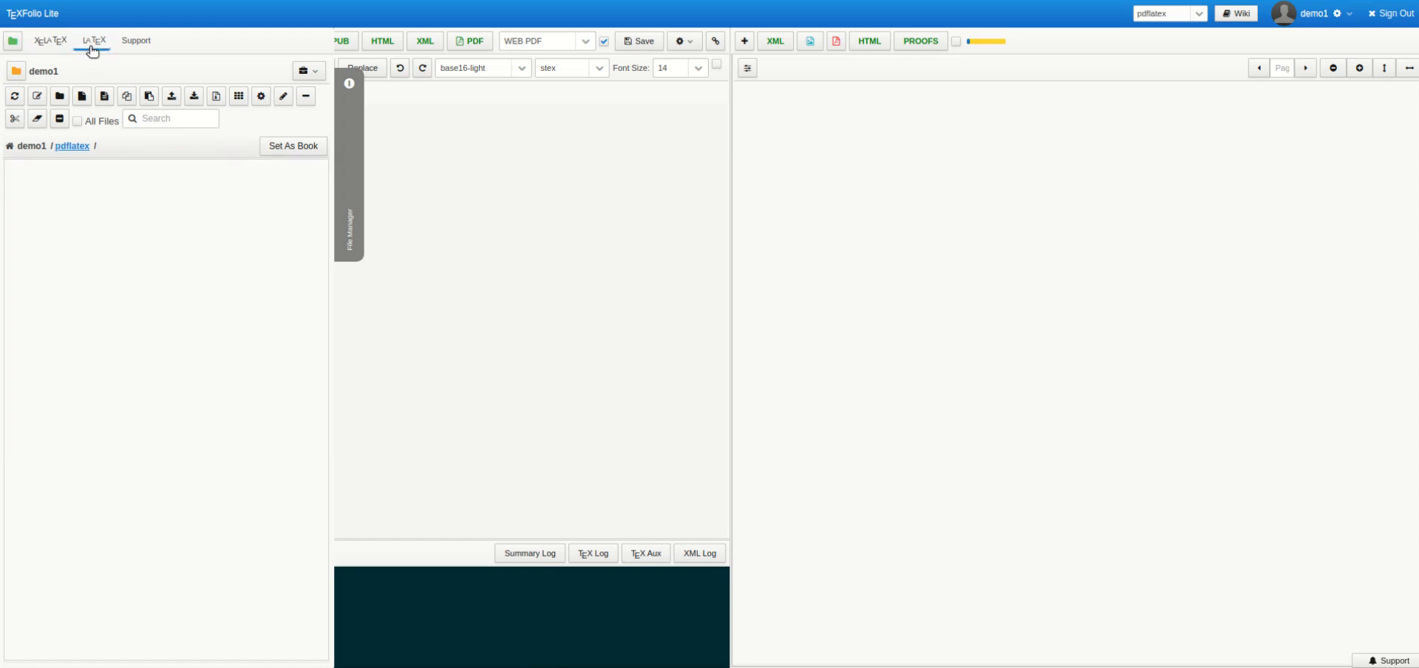
pyautogui.click(60, 48)
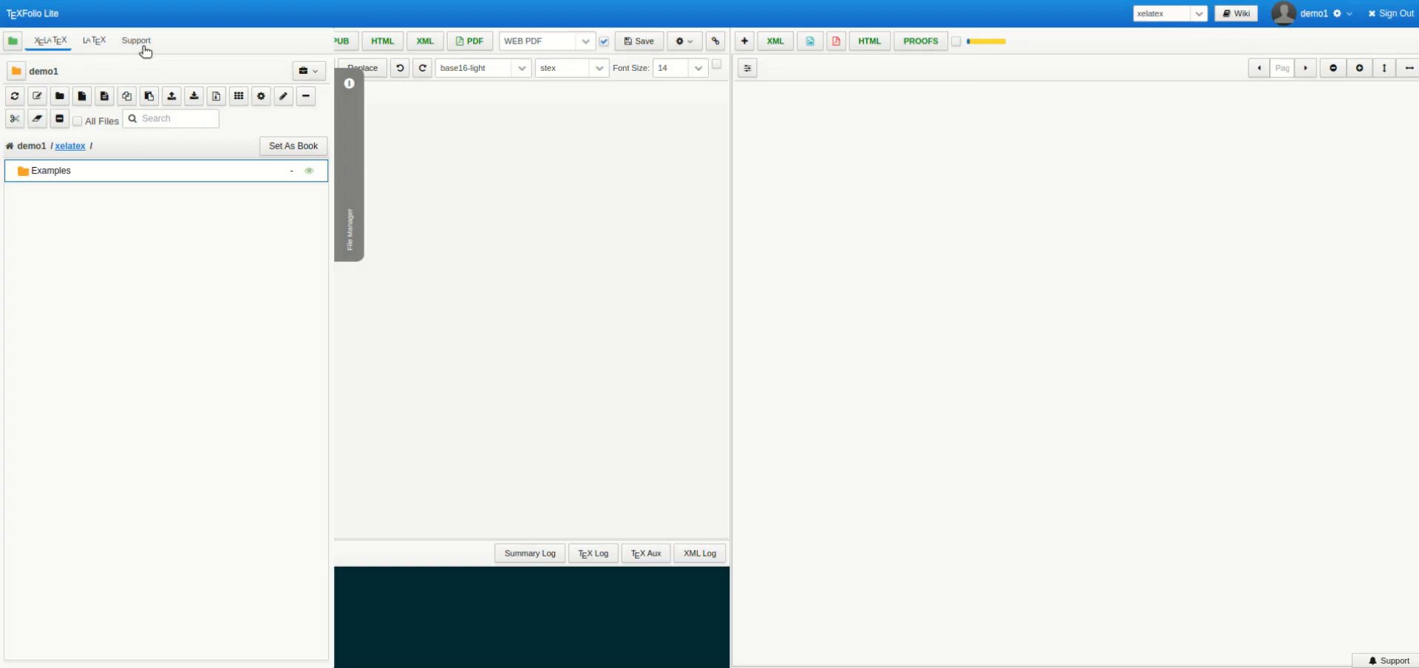
pyautogui.click(307, 71)
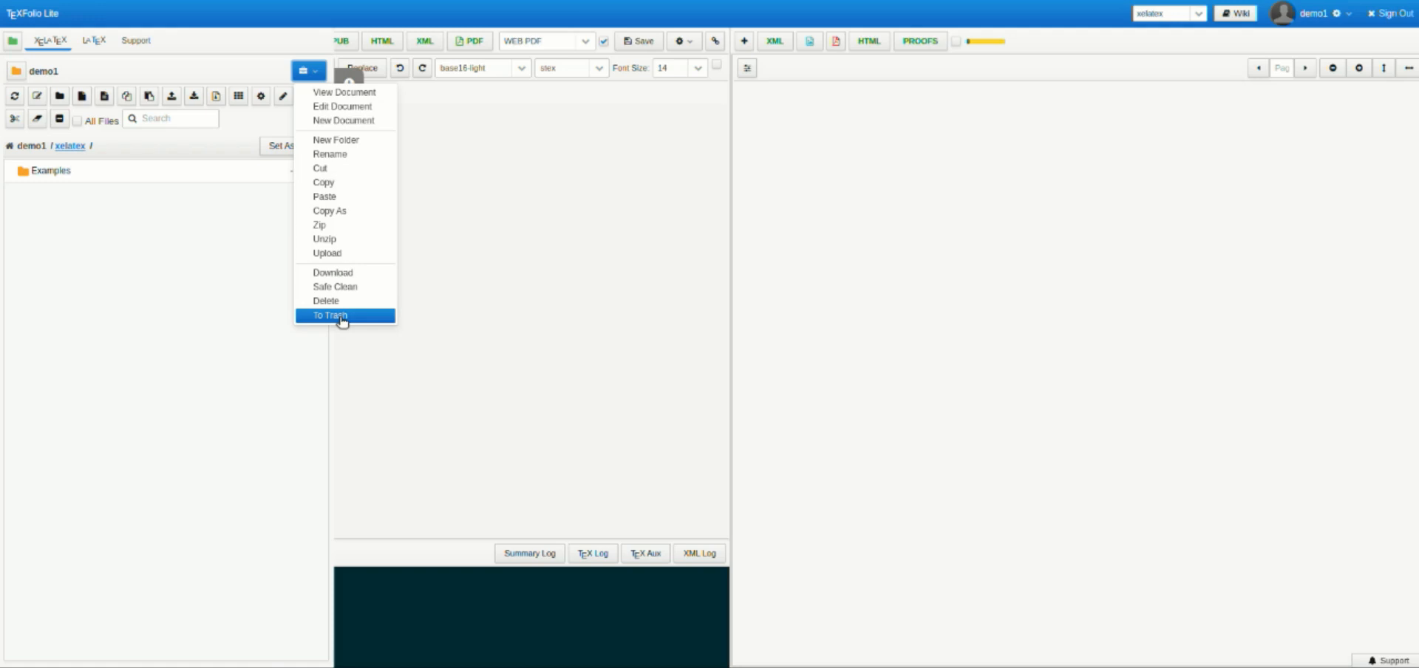
pyautogui.click(241, 273)
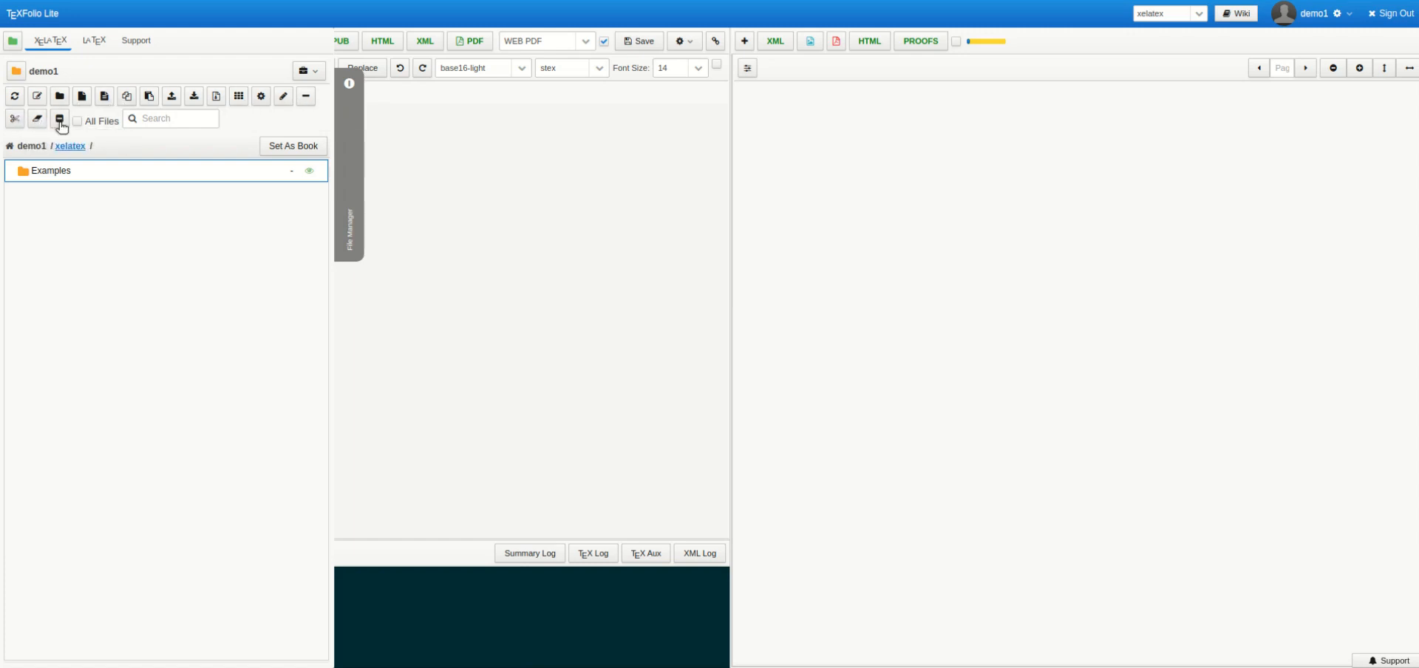
pyautogui.click(149, 118)
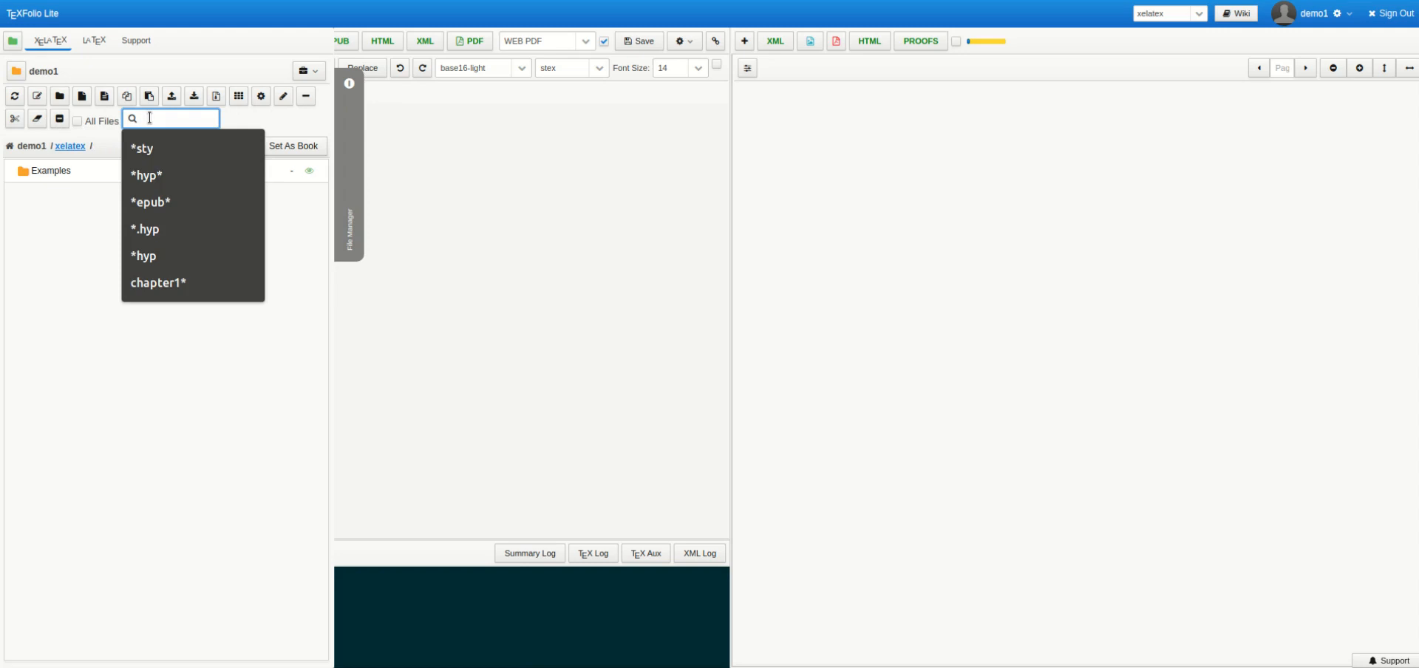
# Open the Examples/Article folder and filter its files with the search pattern *.tex
pyautogui.doubleClick(63, 171)
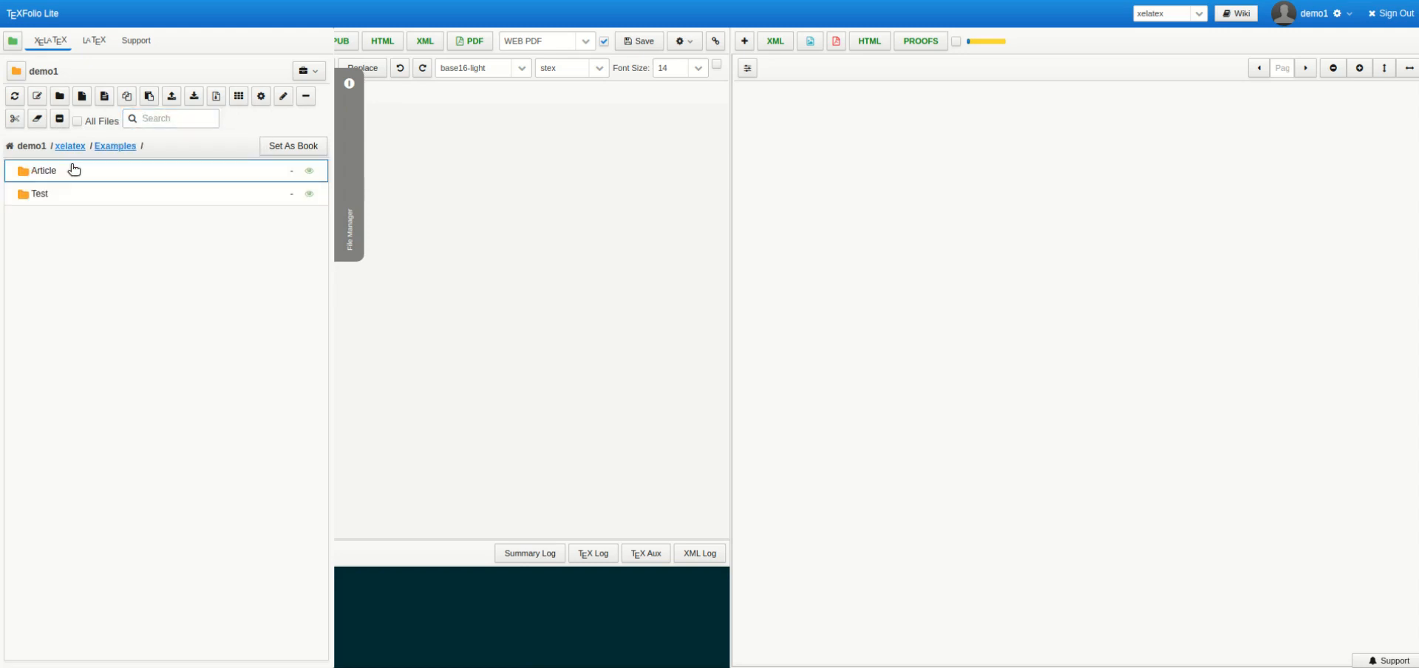
pyautogui.doubleClick(63, 172)
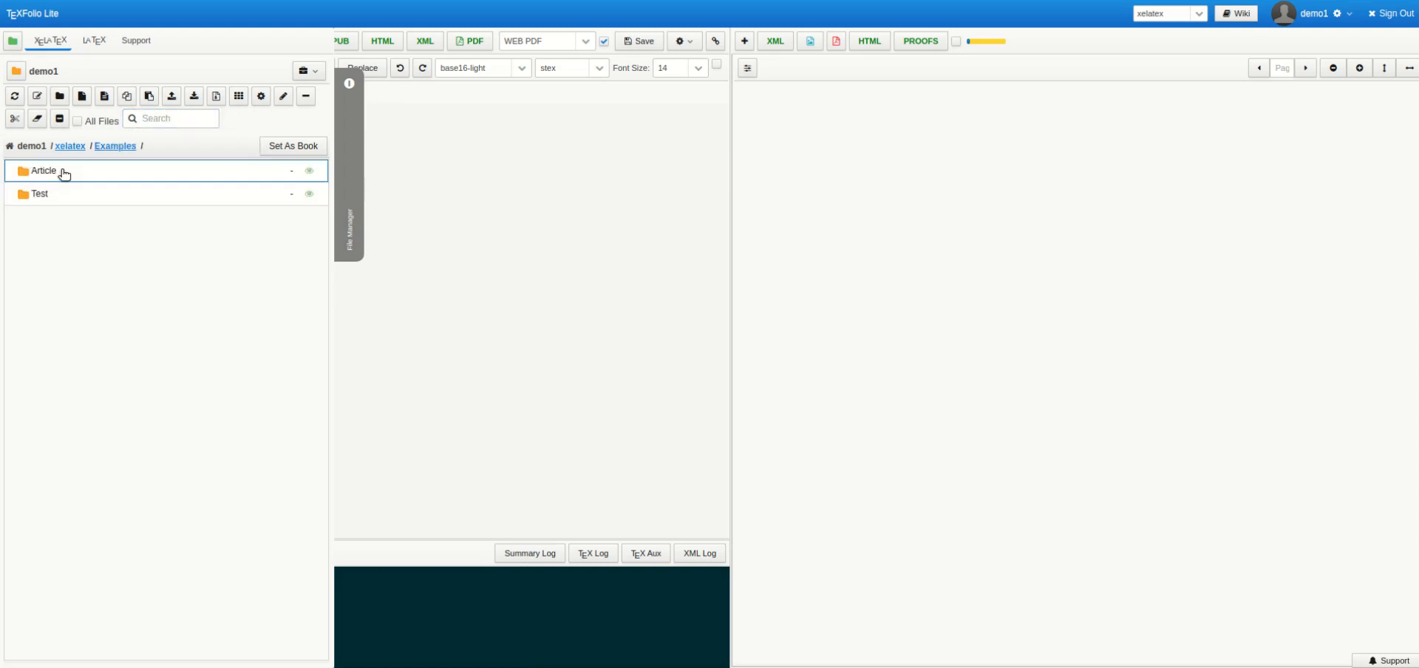
pyautogui.click(150, 120)
pyautogui.write('*.tex')
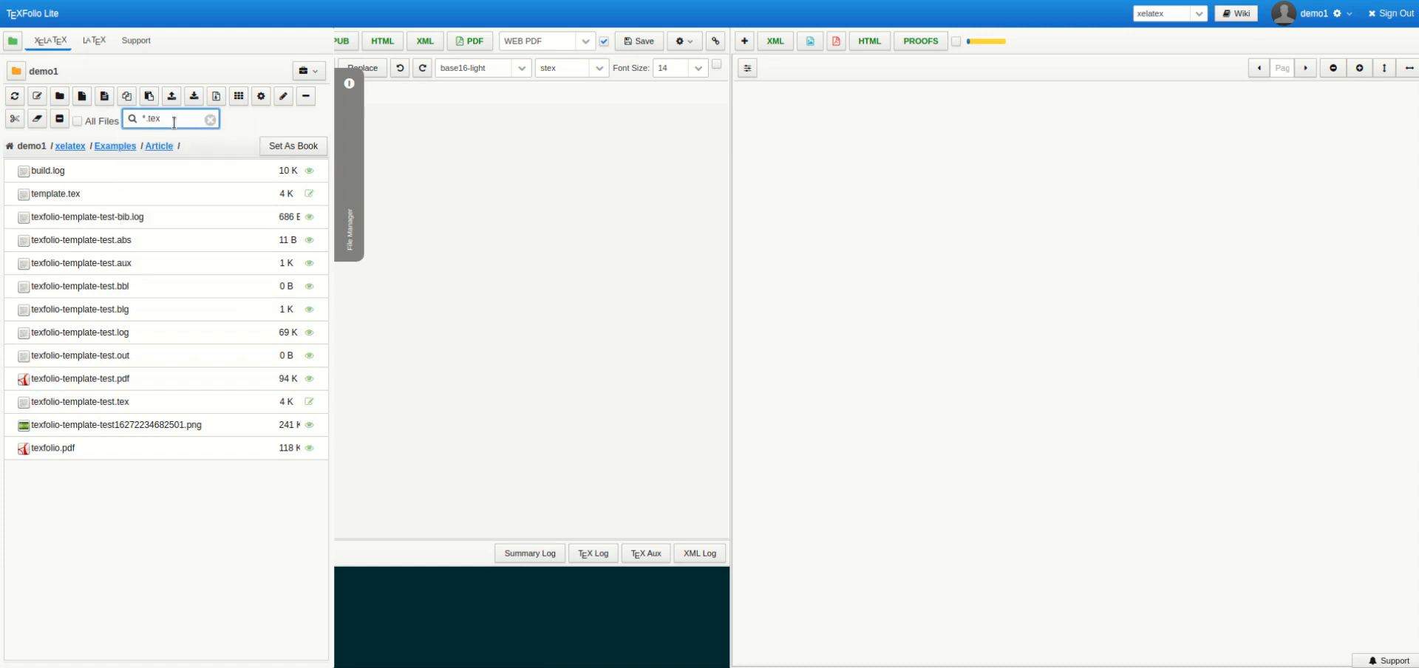
pyautogui.press('Return')
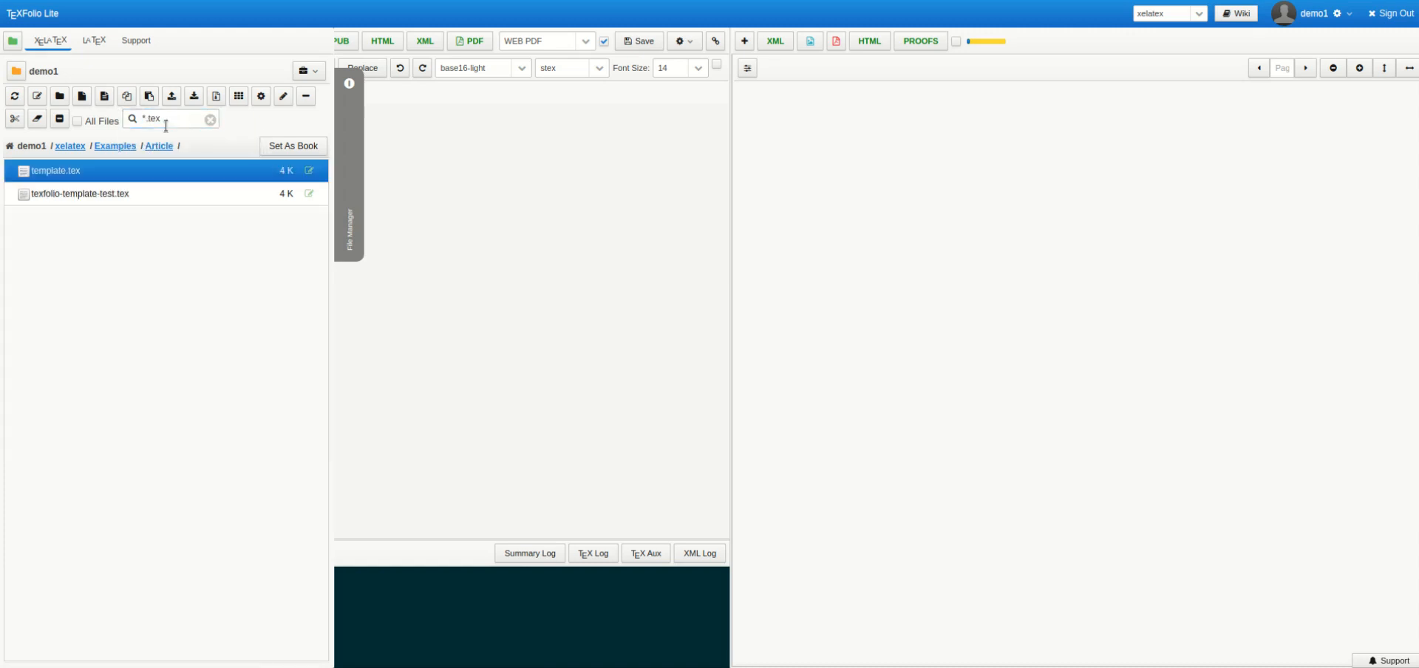
pyautogui.rightClick(126, 179)
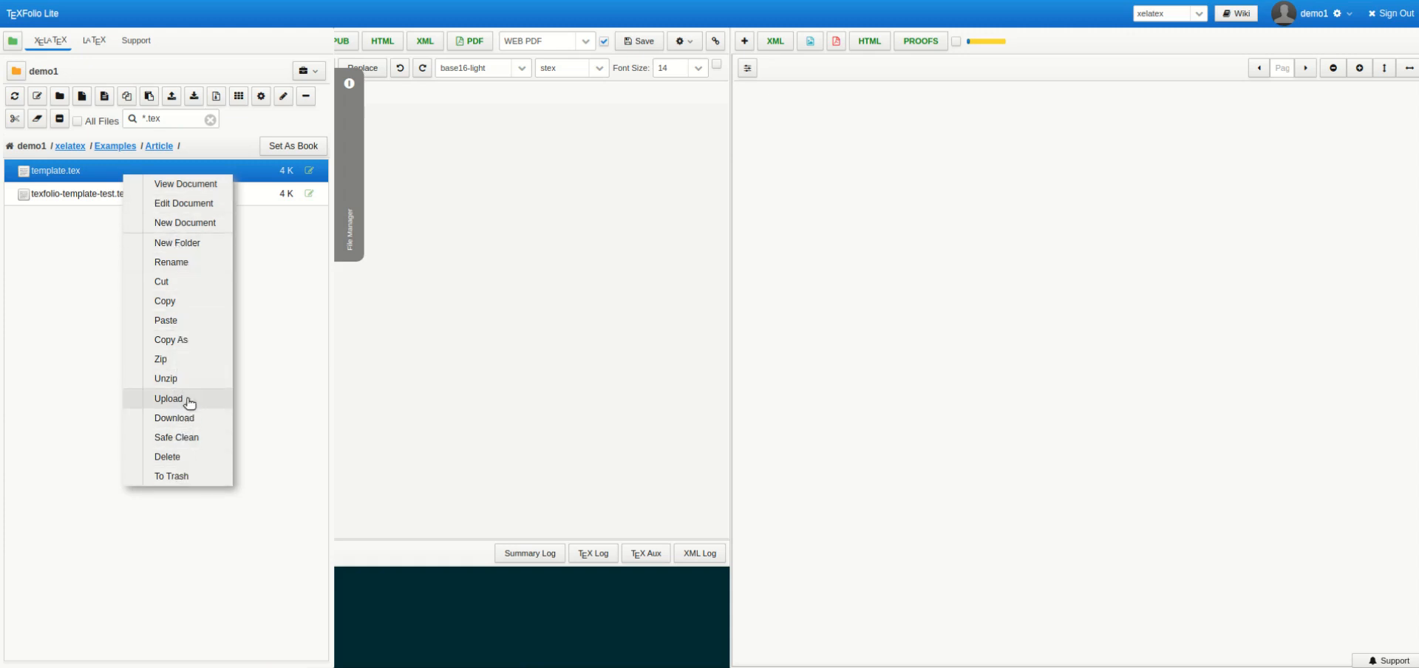
pyautogui.click(76, 268)
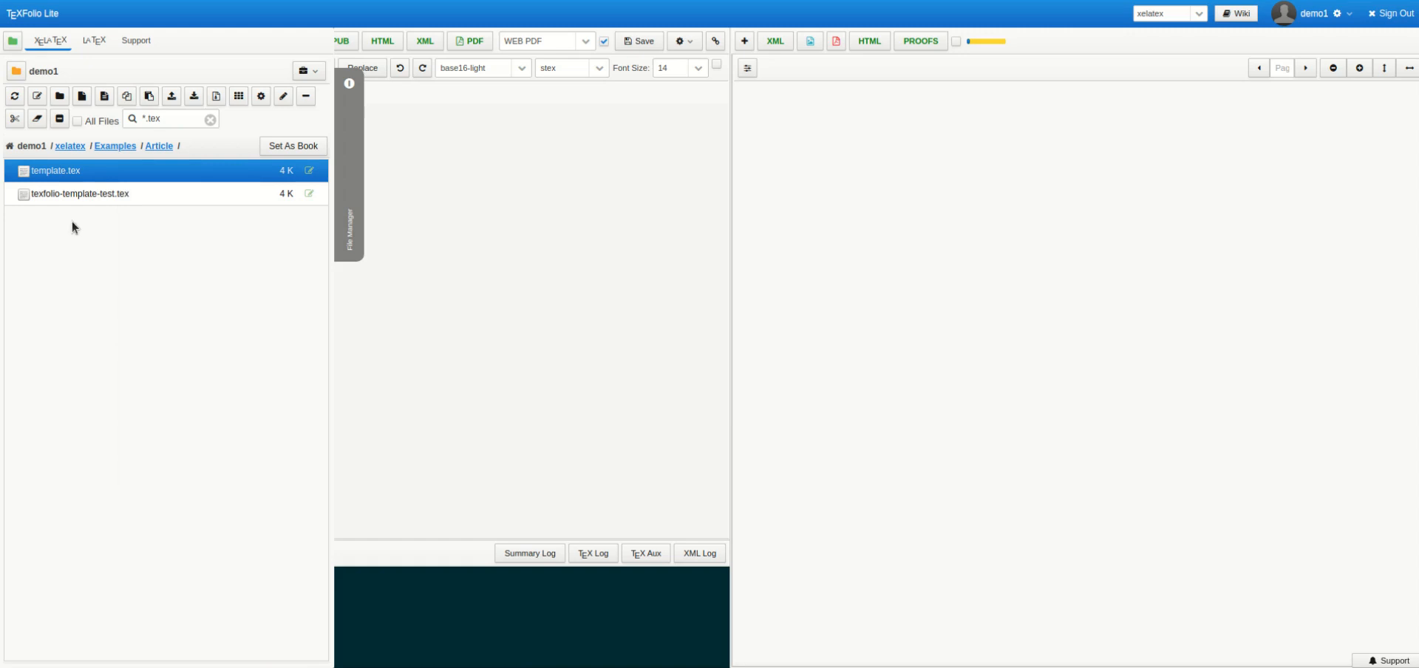
# Go back up to the xelatex folder and reopen Examples/Article to list all its files
pyautogui.click(112, 147)
pyautogui.click(72, 148)
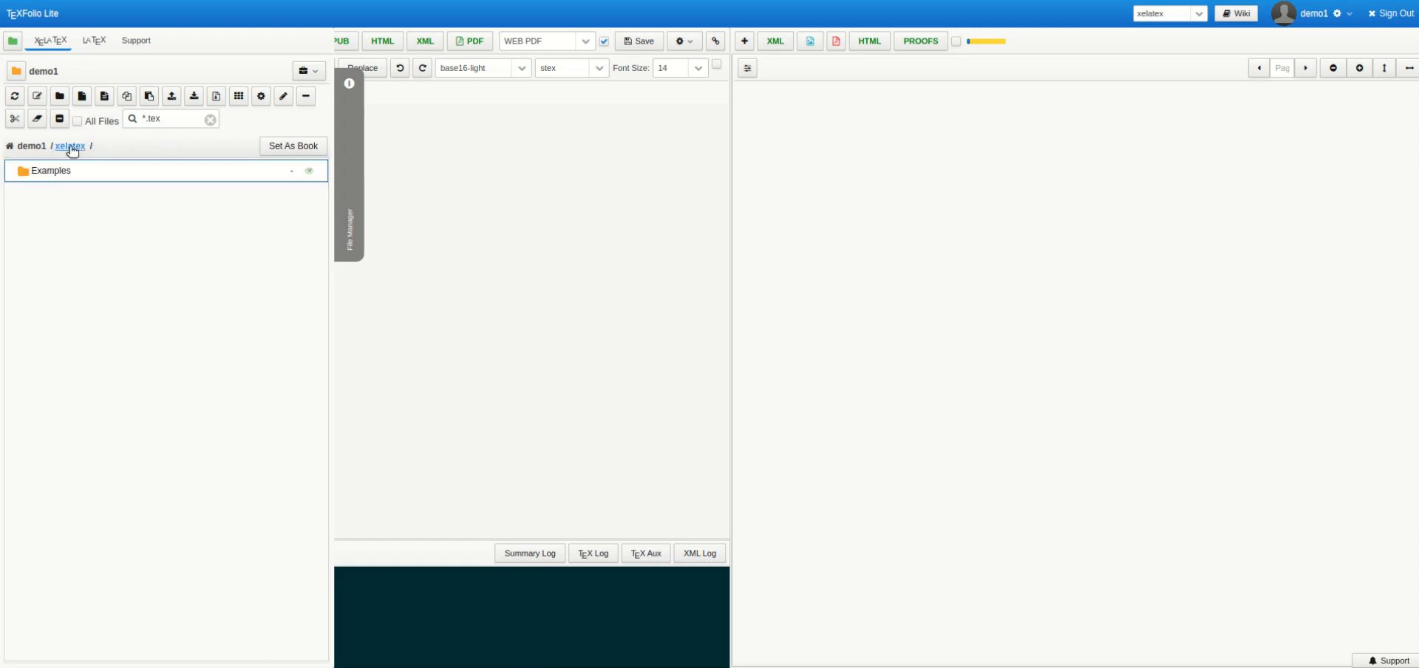
pyautogui.doubleClick(70, 172)
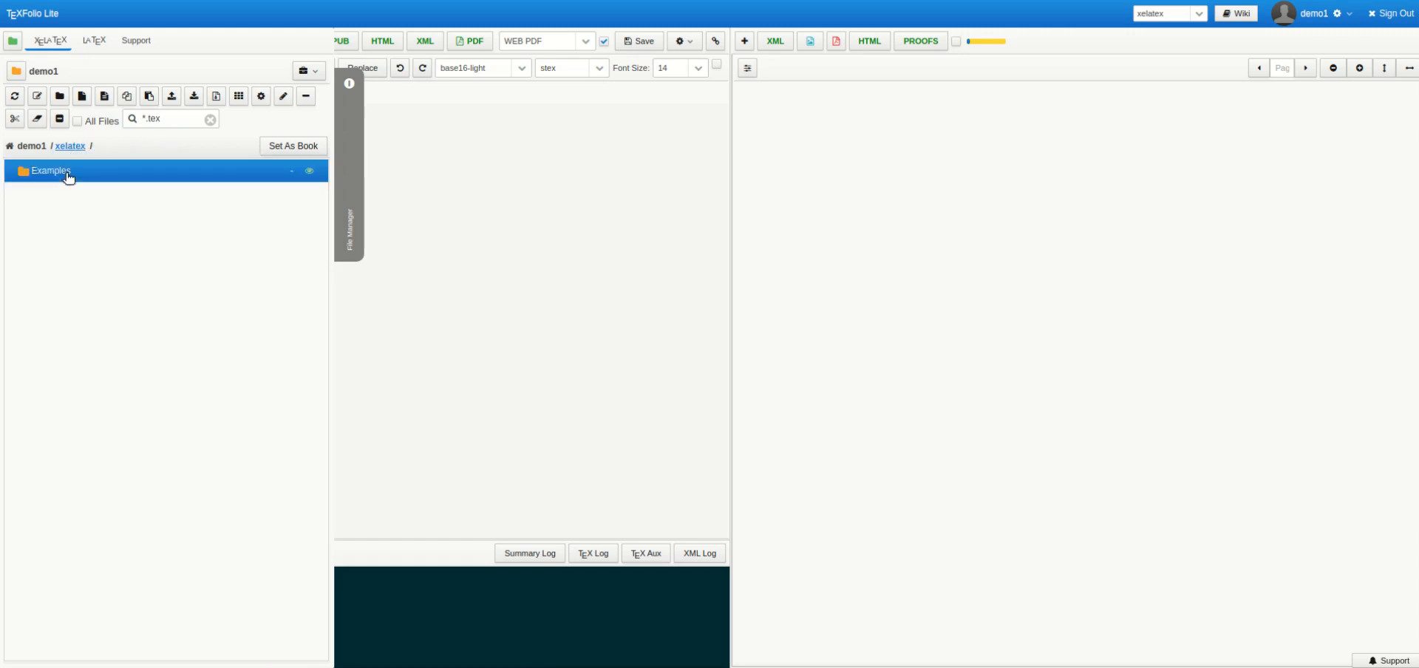
pyautogui.doubleClick(76, 172)
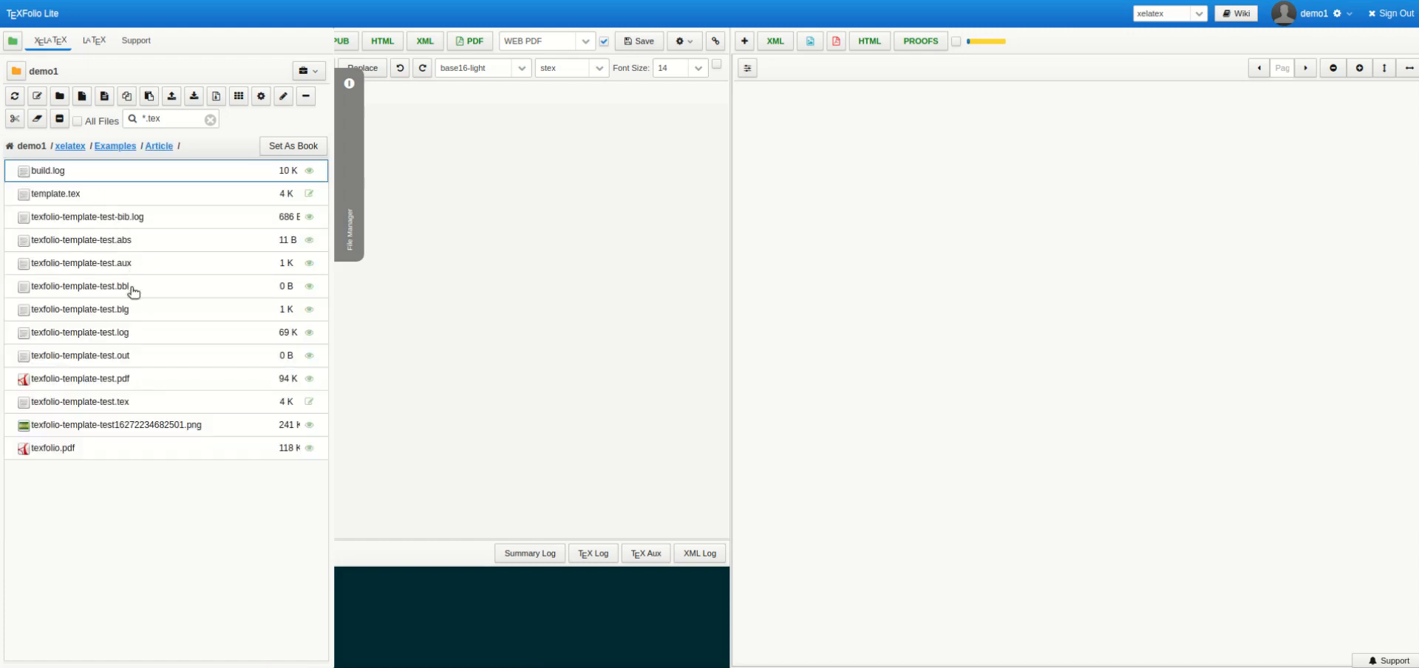
pyautogui.rightClick(113, 402)
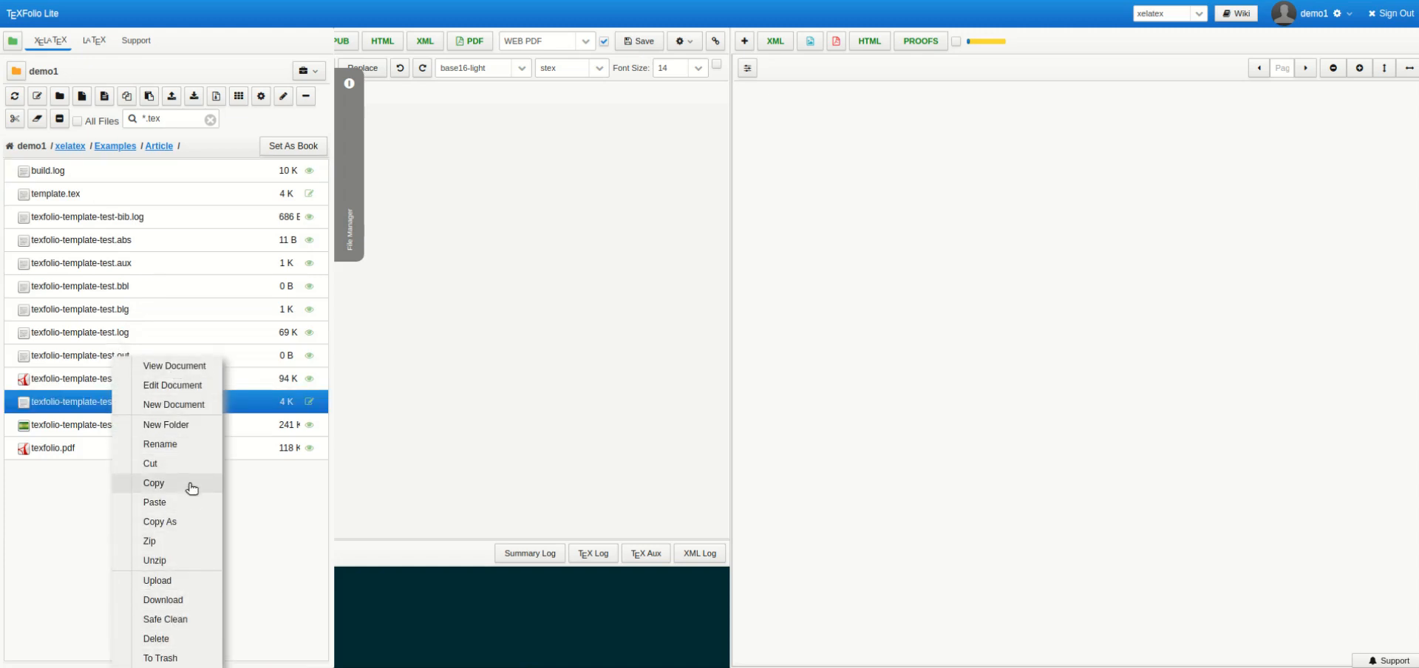
pyautogui.click(34, 494)
# Save the Article folder's download as Article.zip and upload that archive into the Examples folder
pyautogui.click(1250, 0)
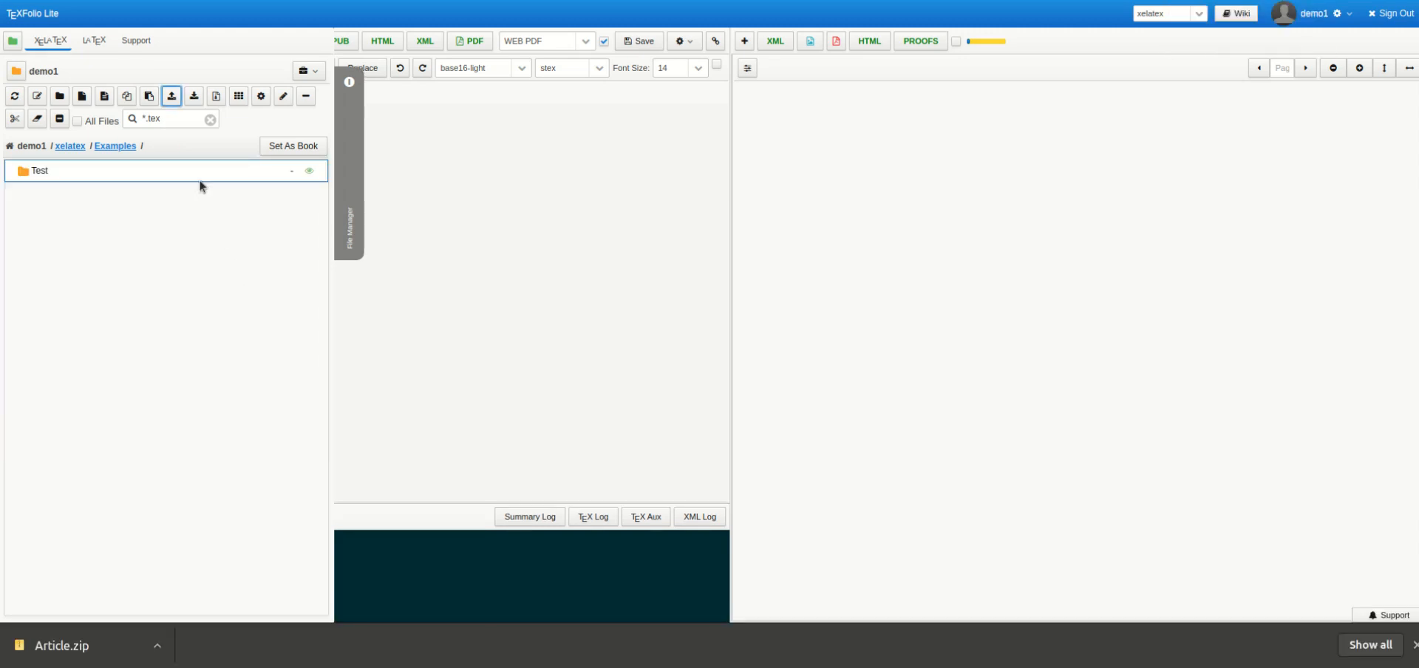
pyautogui.click(171, 102)
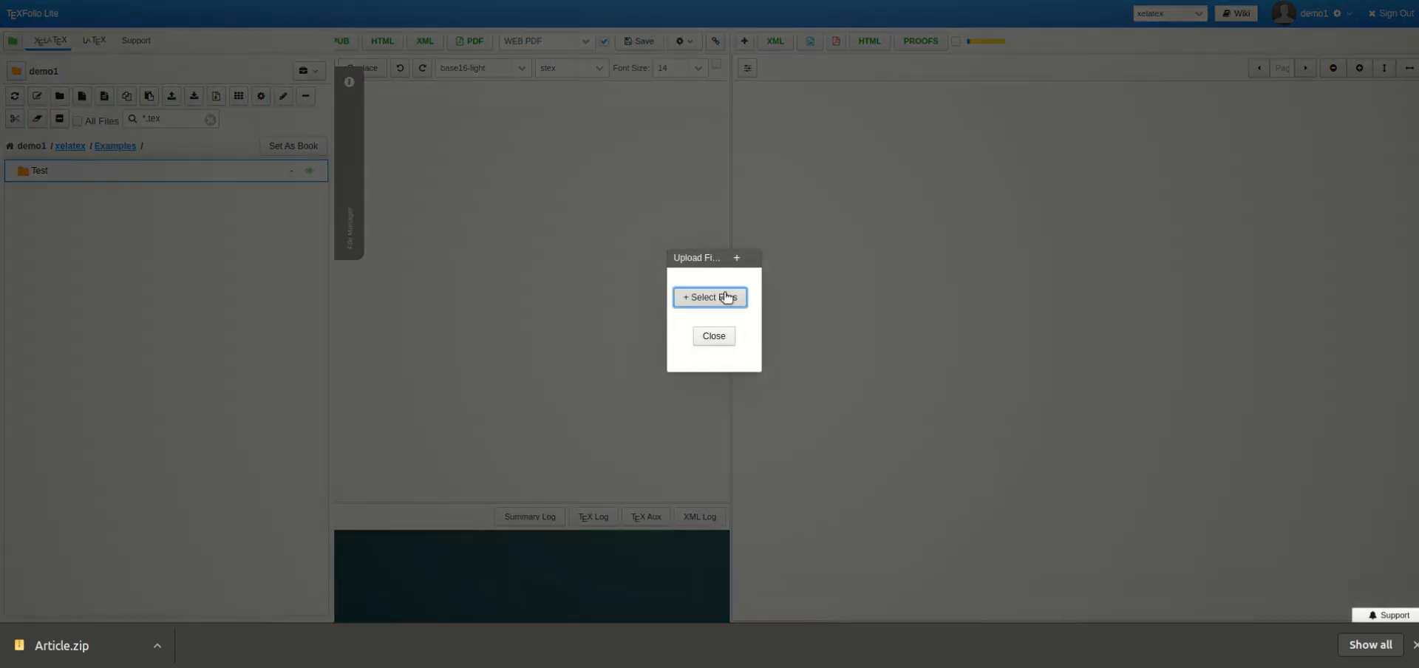
pyautogui.click(730, 295)
pyautogui.doubleClick(769, 25)
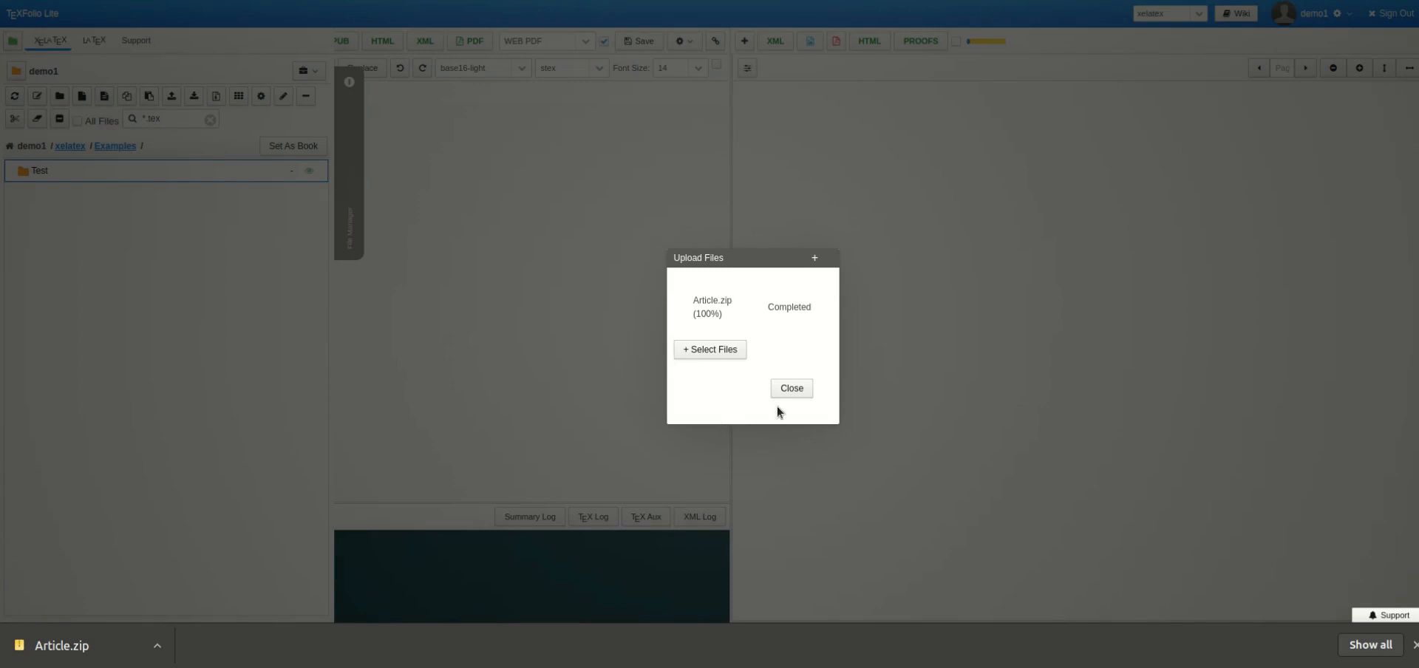
pyautogui.click(791, 389)
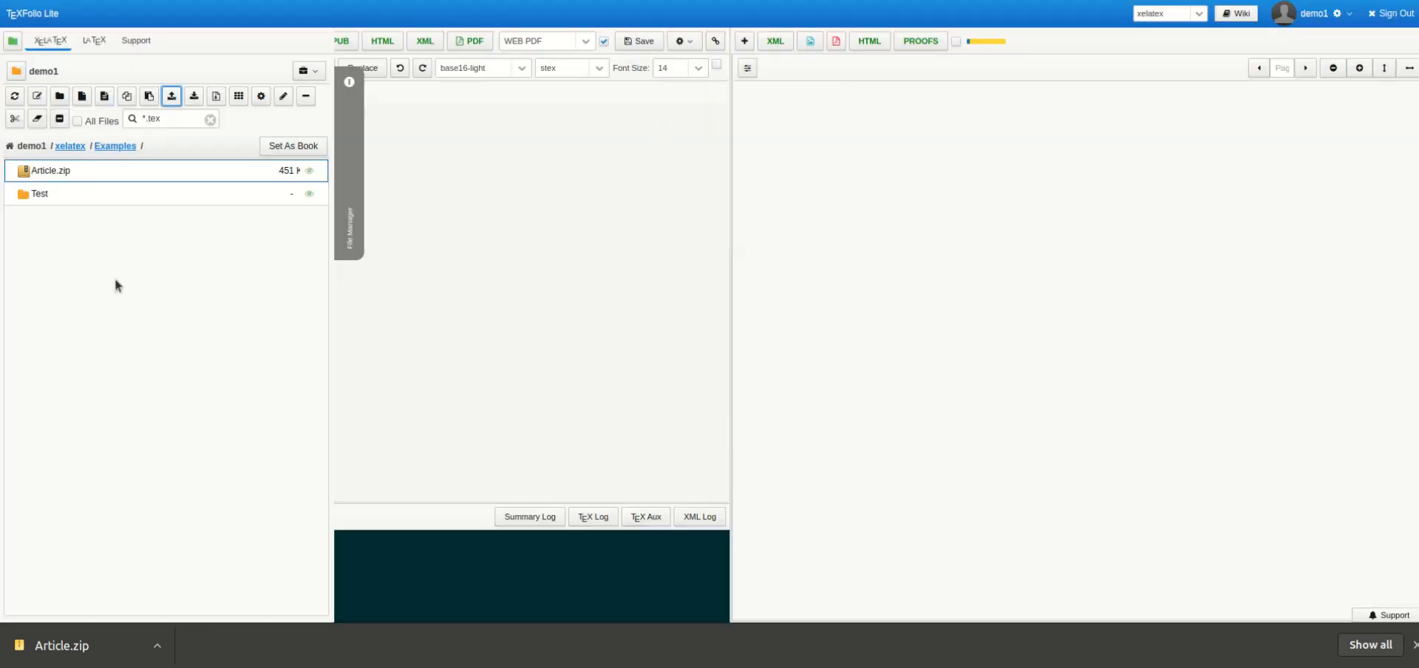
# Unzip Article.zip in the Examples folder and open the extracted Article folder
pyautogui.rightClick(62, 173)
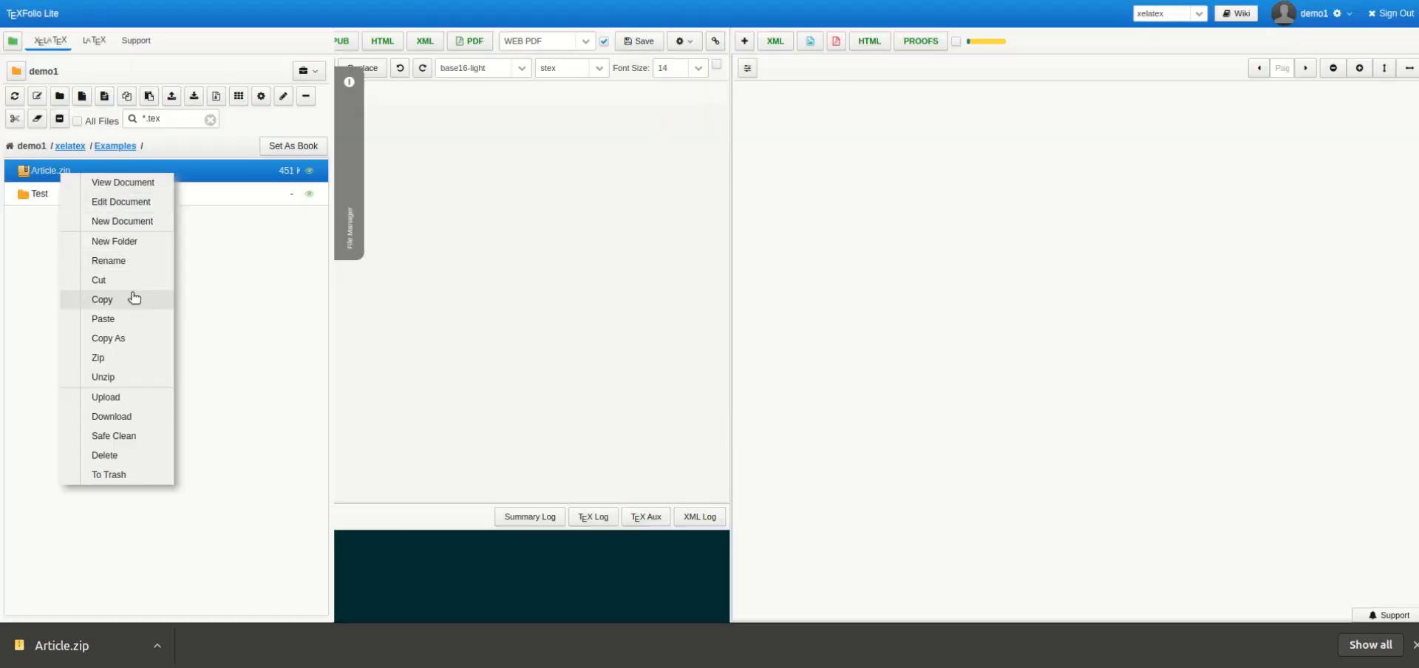
pyautogui.click(133, 377)
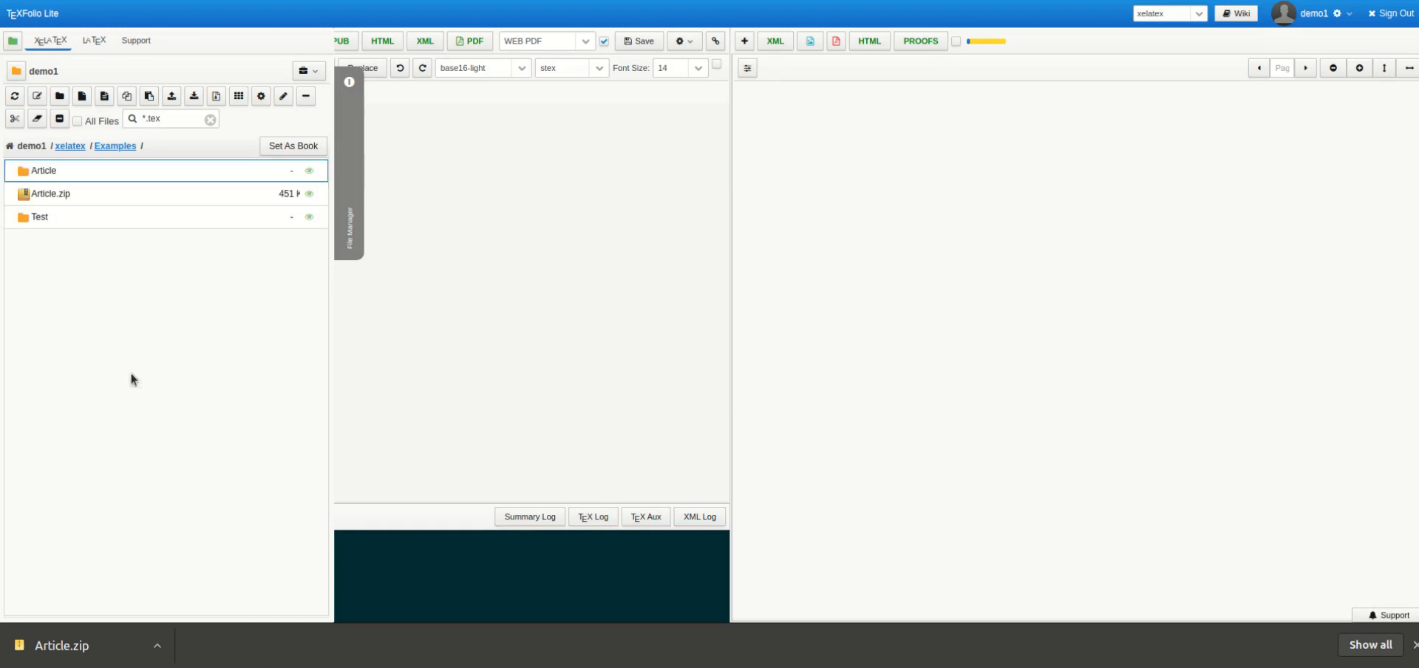
pyautogui.doubleClick(62, 173)
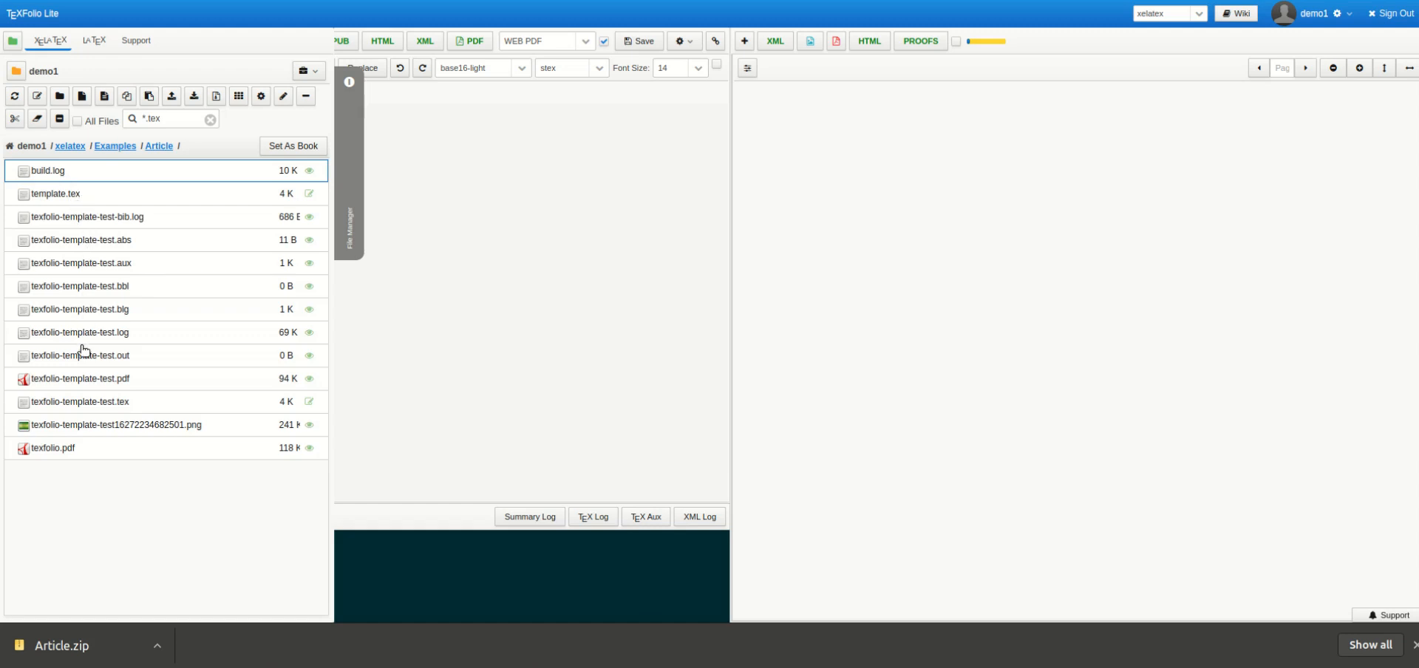
# View texfolio-template-test-bib.log in its own window and move that window aside
pyautogui.rightClick(100, 215)
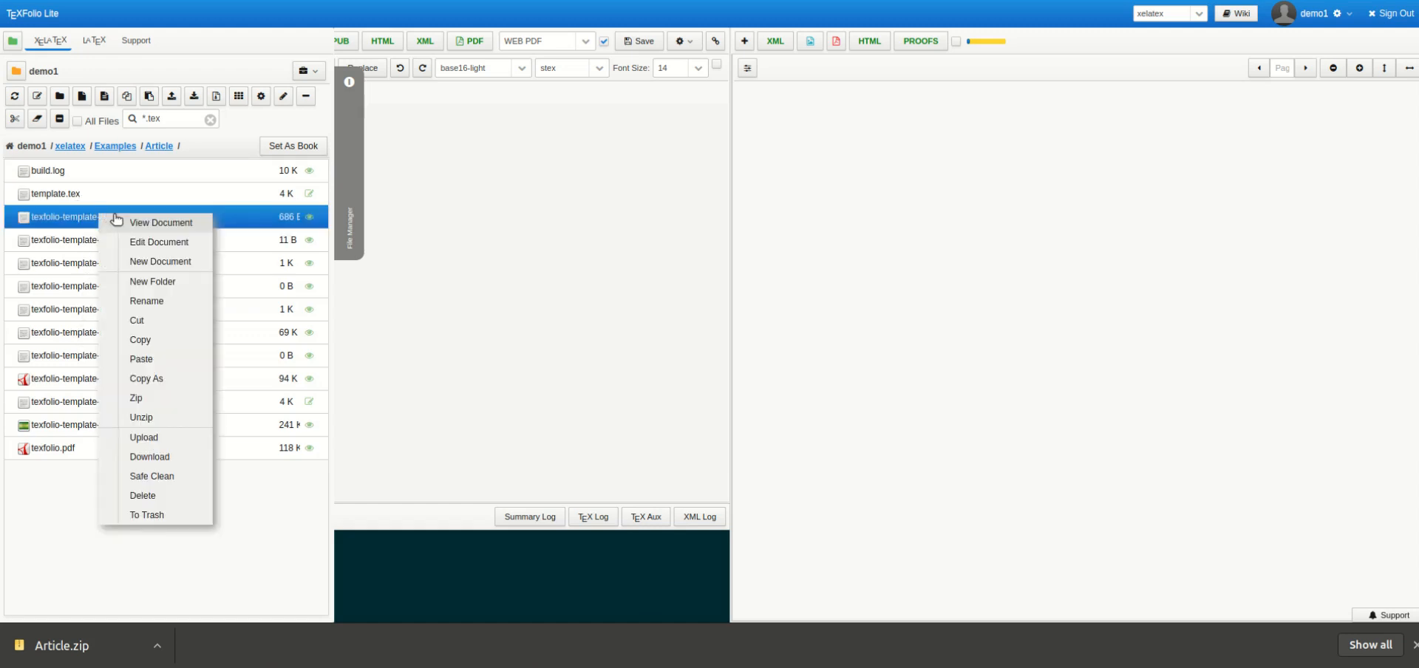
pyautogui.click(156, 223)
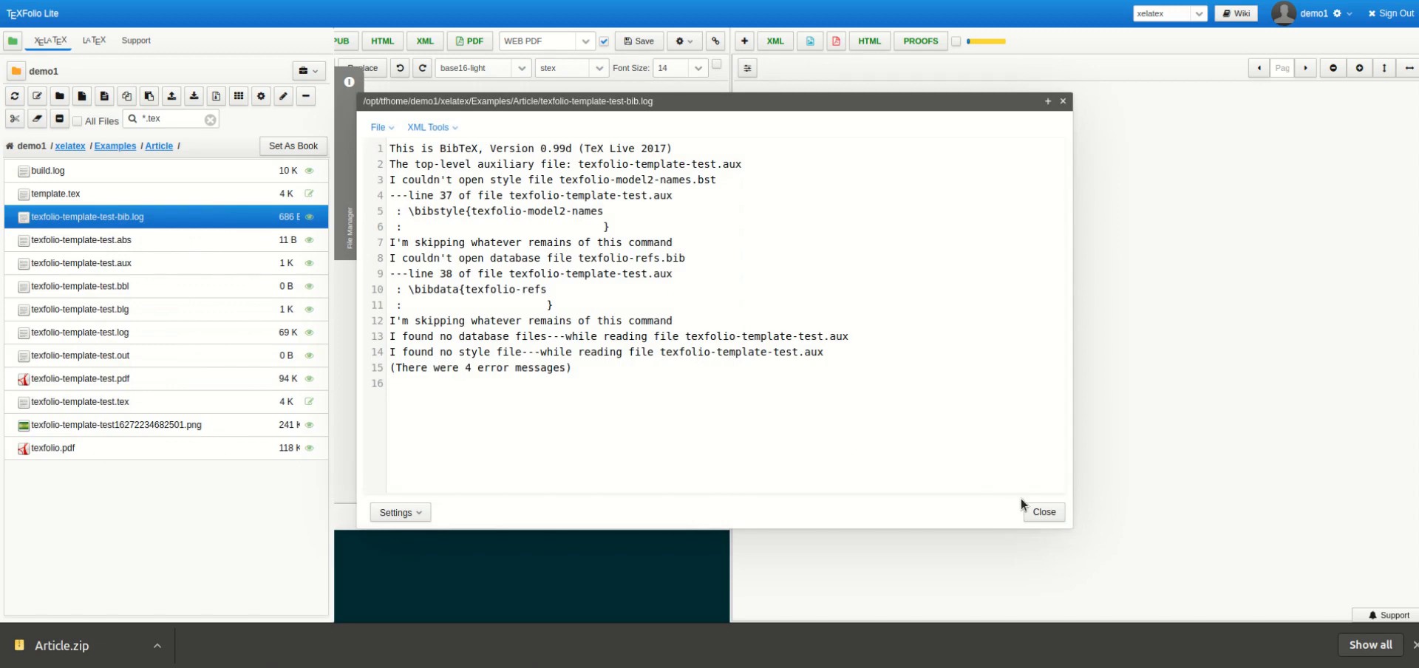
pyautogui.moveTo(826, 102); pyautogui.dragTo(1137, 103)
# View template.tex in a second window and place it beside the log window
pyautogui.rightClick(111, 198)
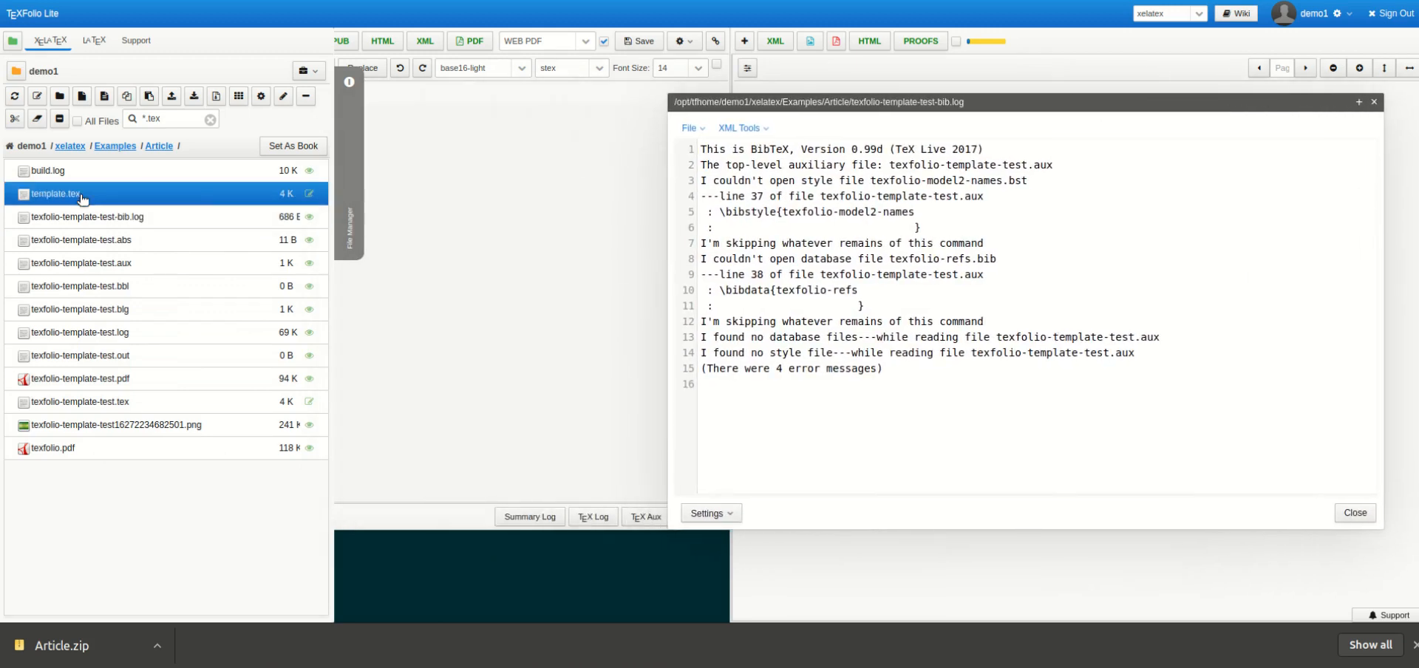
pyautogui.click(115, 204)
pyautogui.moveTo(734, 105); pyautogui.dragTo(388, 101)
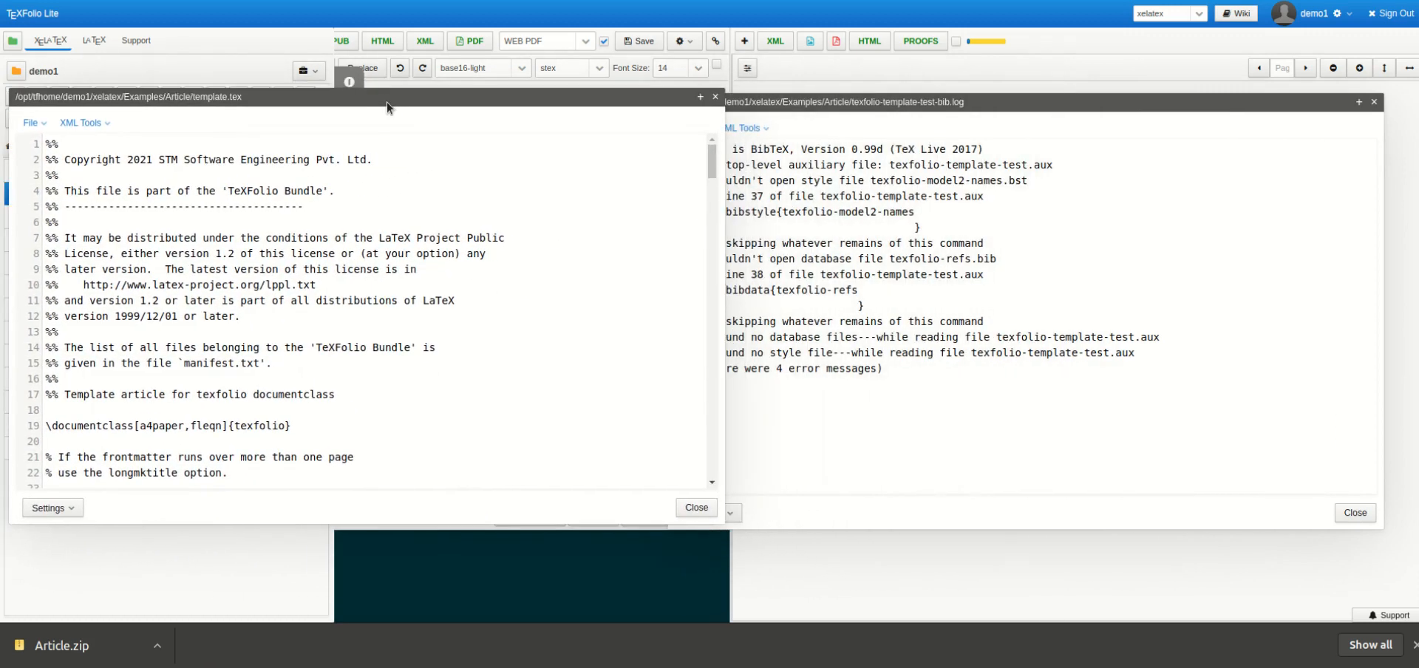
# Bring the log window to the front and close both file viewer windows
pyautogui.click(1132, 405)
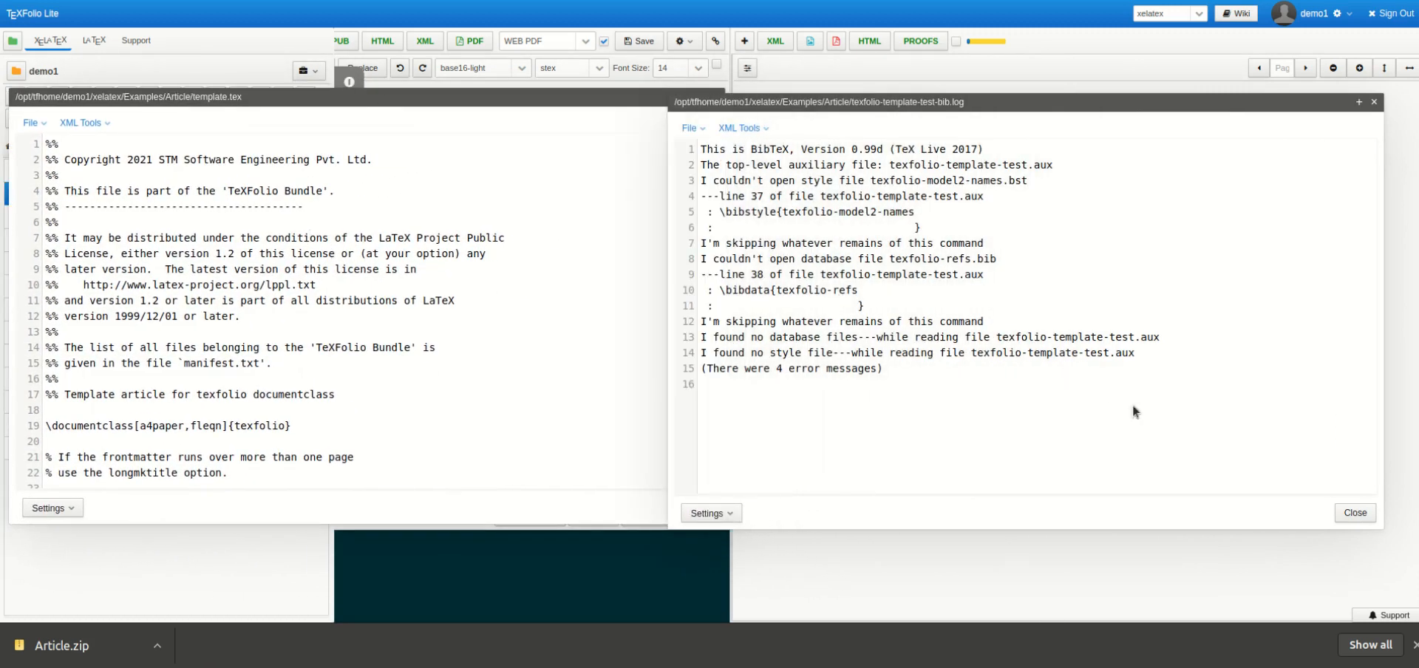
pyautogui.click(1353, 512)
pyautogui.click(694, 510)
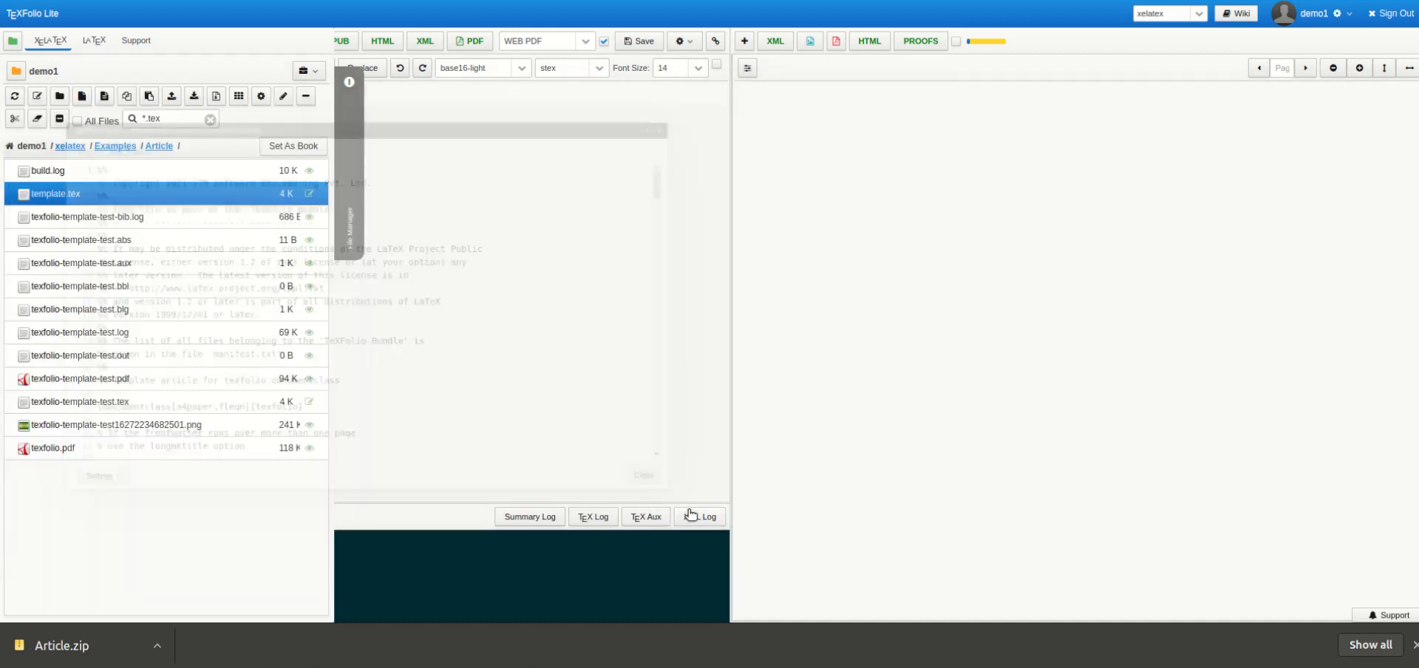
# Open texfolio-template-test.tex and template.tex for editing and switch between the two, ending on texfolio-template-test.tex
pyautogui.click(121, 402)
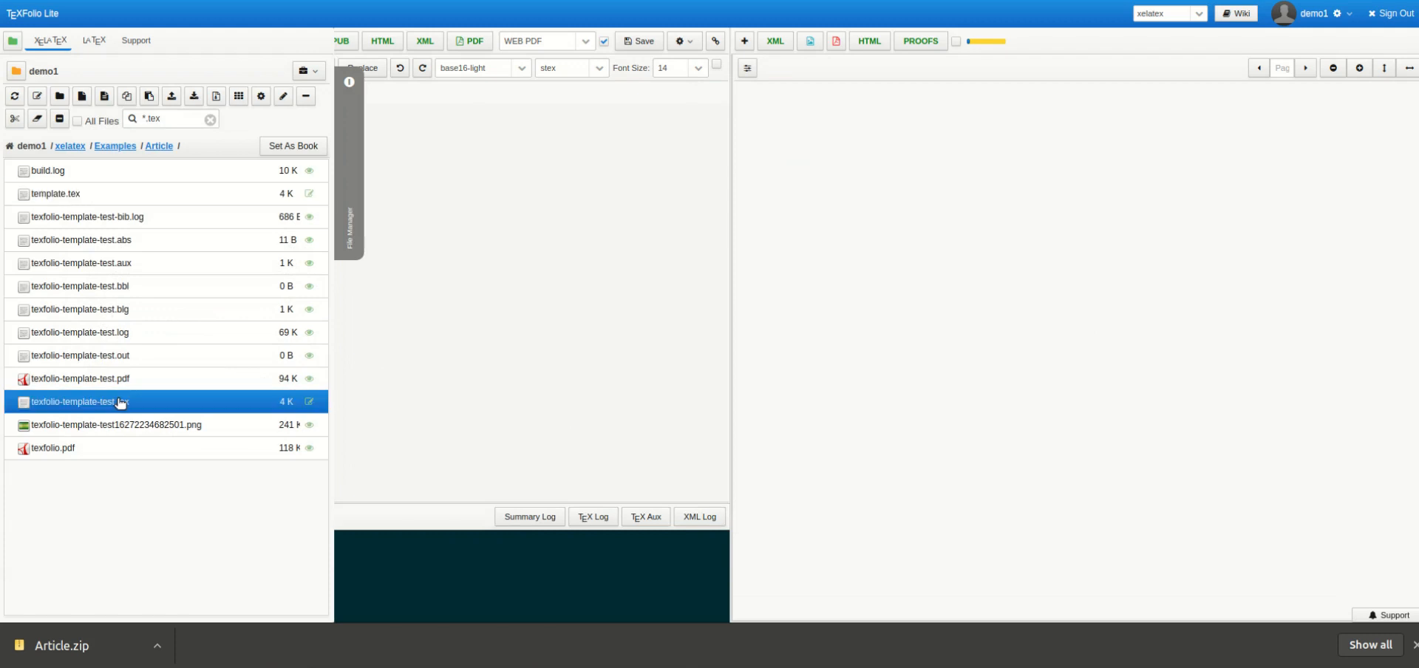
pyautogui.doubleClick(120, 403)
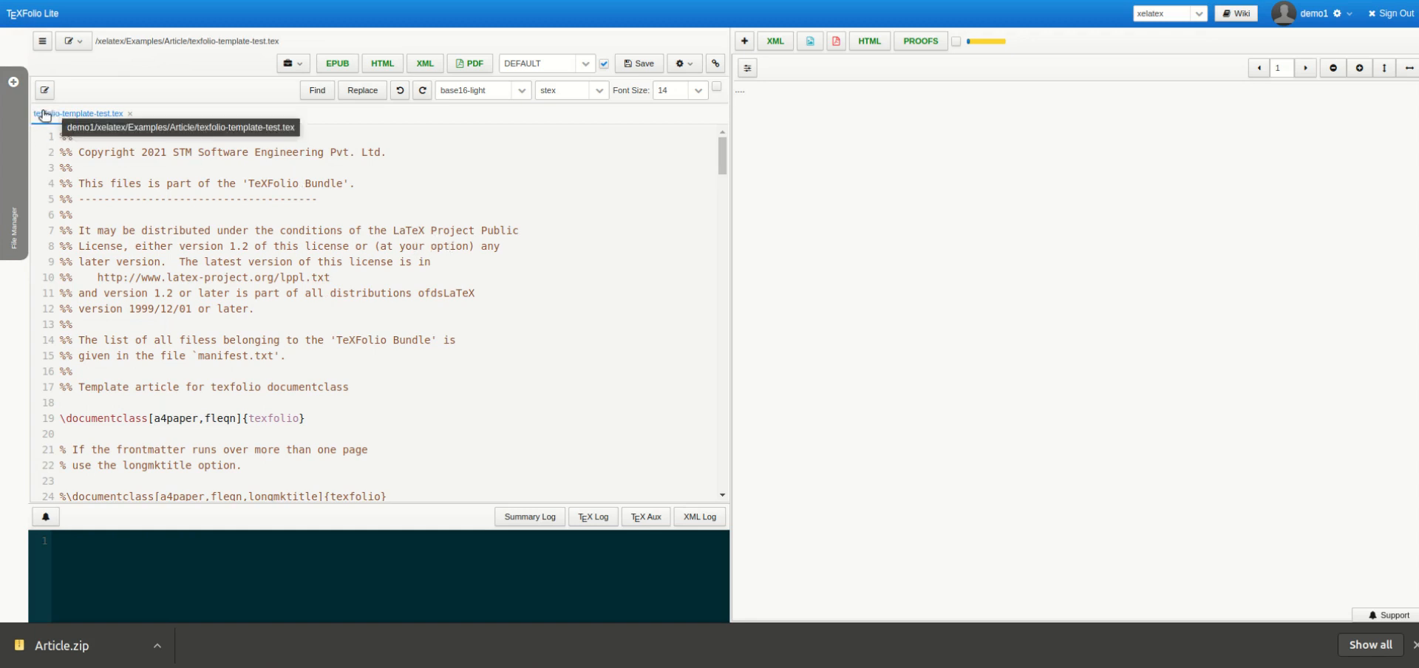
pyautogui.click(14, 80)
pyautogui.click(71, 194)
pyautogui.doubleClick(72, 194)
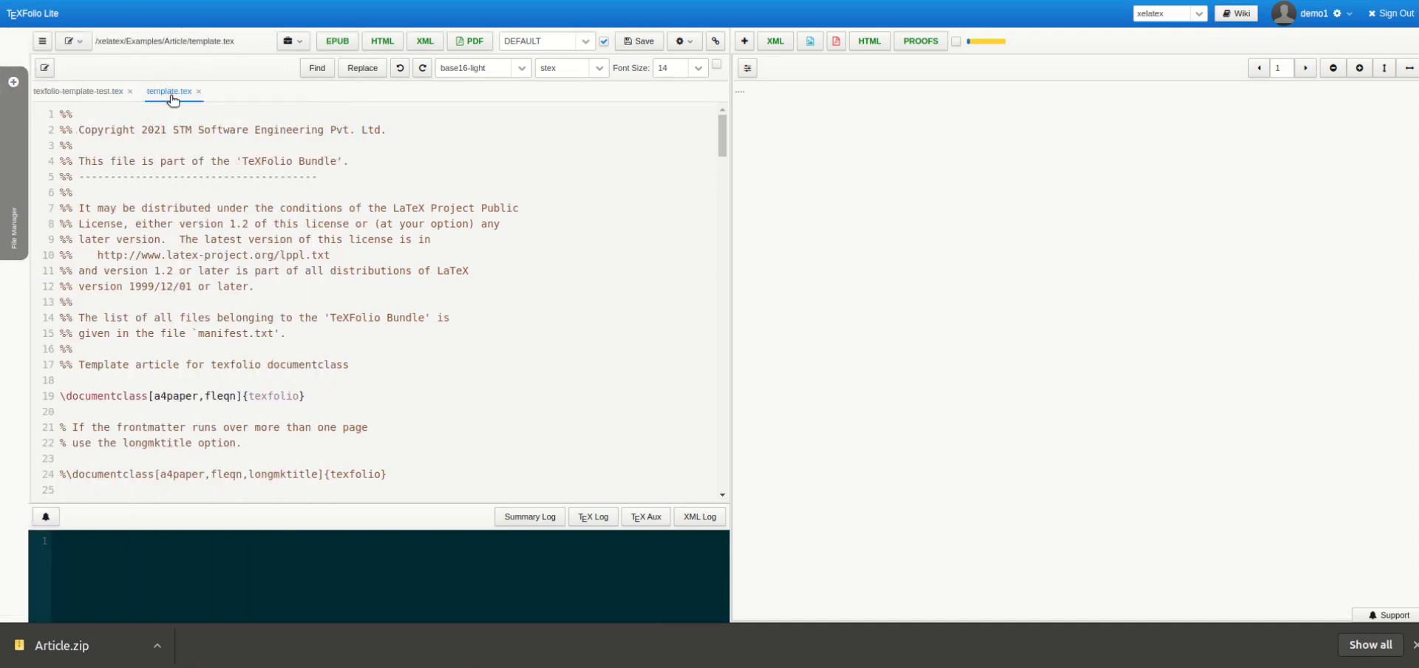
pyautogui.click(100, 101)
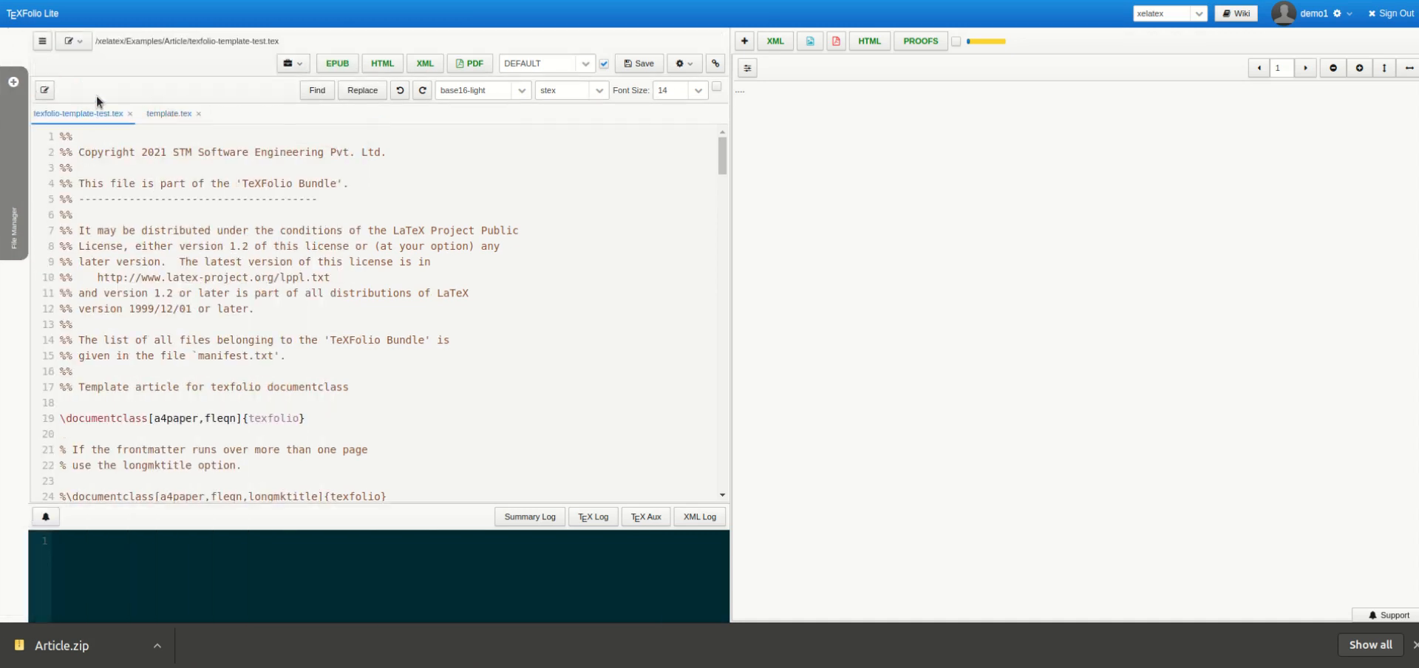
pyautogui.click(169, 117)
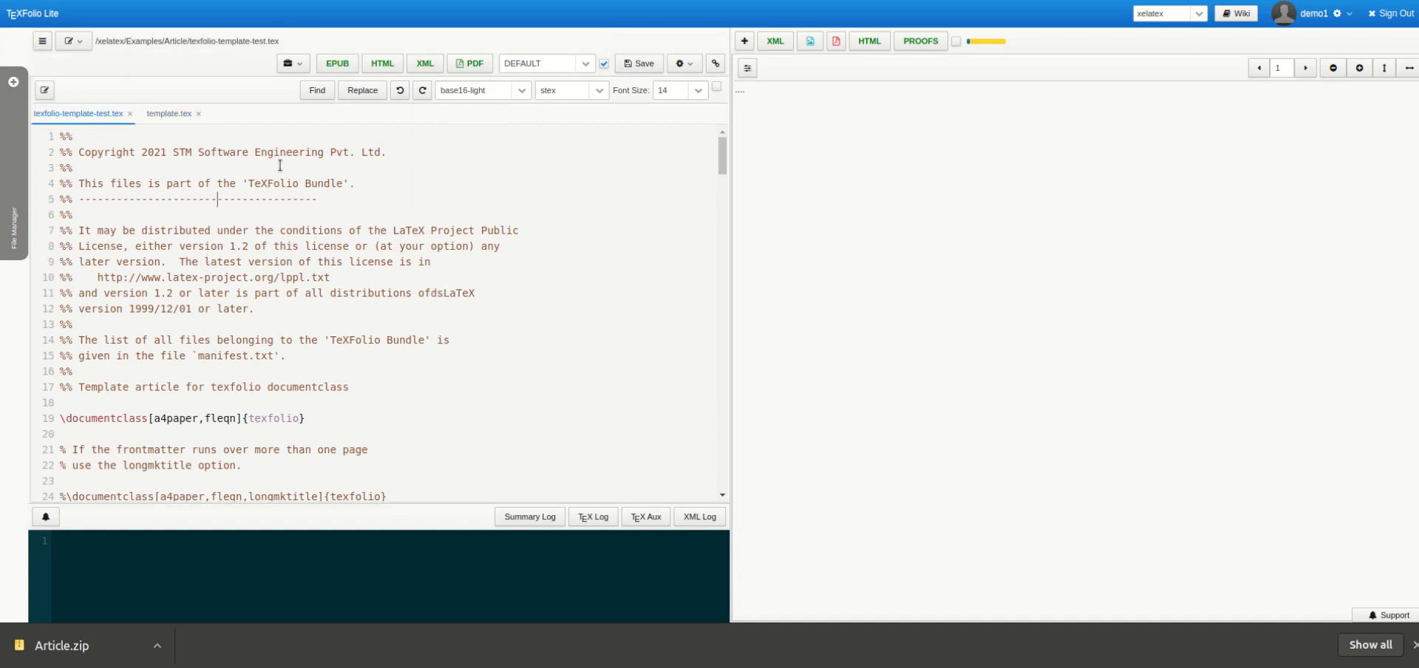
# Find the word "file" in texfolio-template-test.tex and step through its matches
pyautogui.click(317, 89)
pyautogui.write('file')
pyautogui.press('Return')
pyautogui.press('Return')
pyautogui.press('Return')
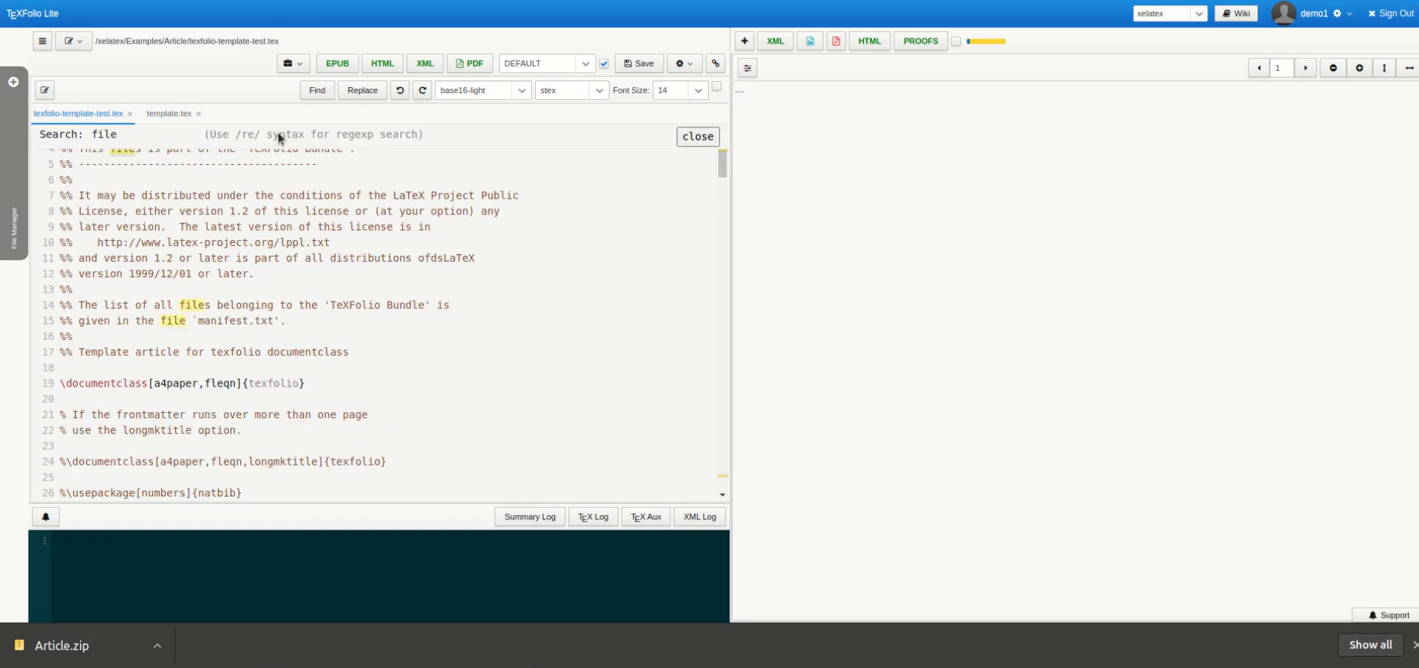
pyautogui.press('Return')
pyautogui.press('Return')
pyautogui.press('Return')
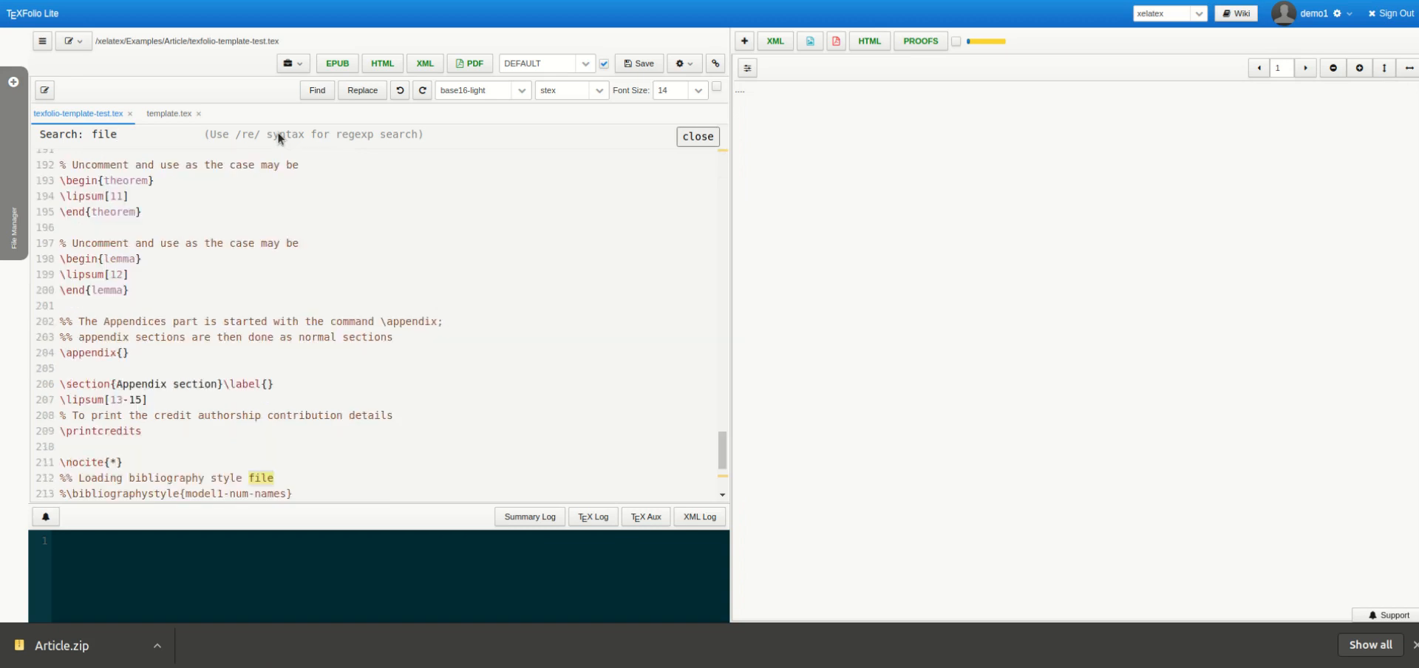
pyautogui.press('Return')
# Search the document with the regular expression /\{(.+?)\}/, step through the matches and close the search
pyautogui.press('BackSpace')
pyautogui.press('BackSpace')
pyautogui.press('BackSpace')
pyautogui.press('BackSpace')
pyautogui.write('/\\{(.+?)\\}/')
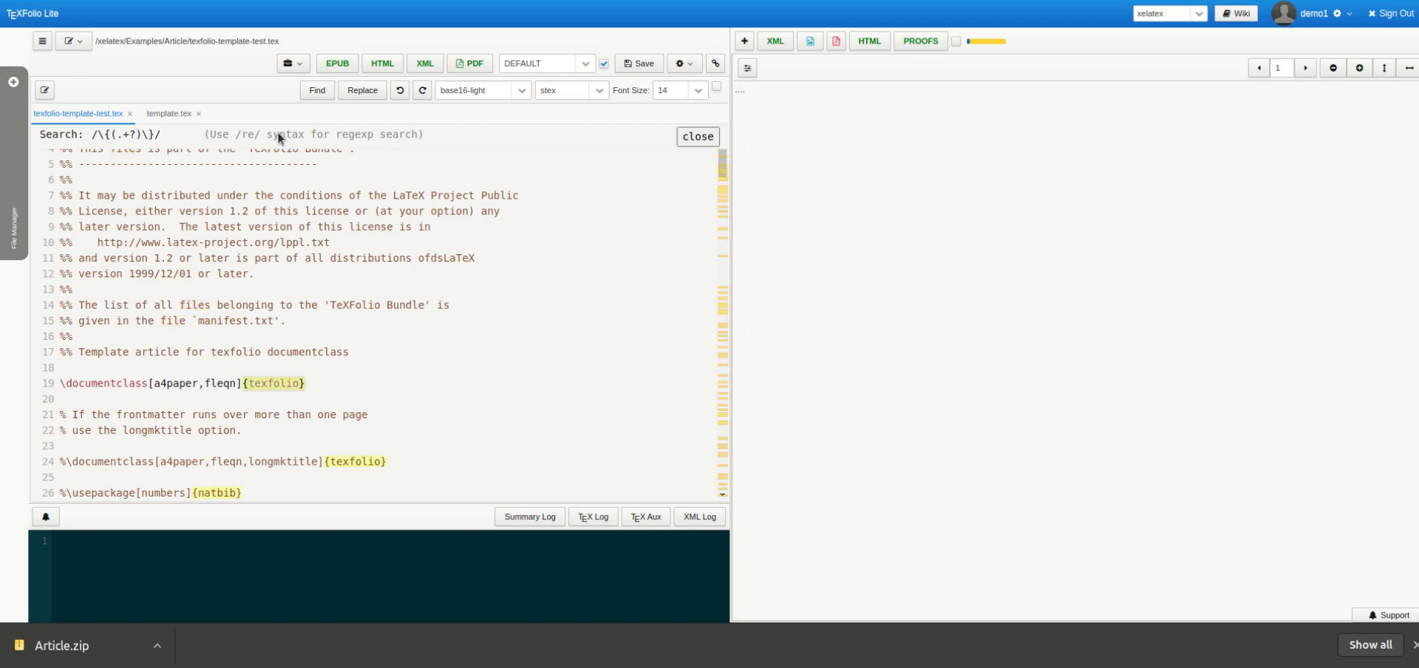
pyautogui.scroll(-4, 277, 132)
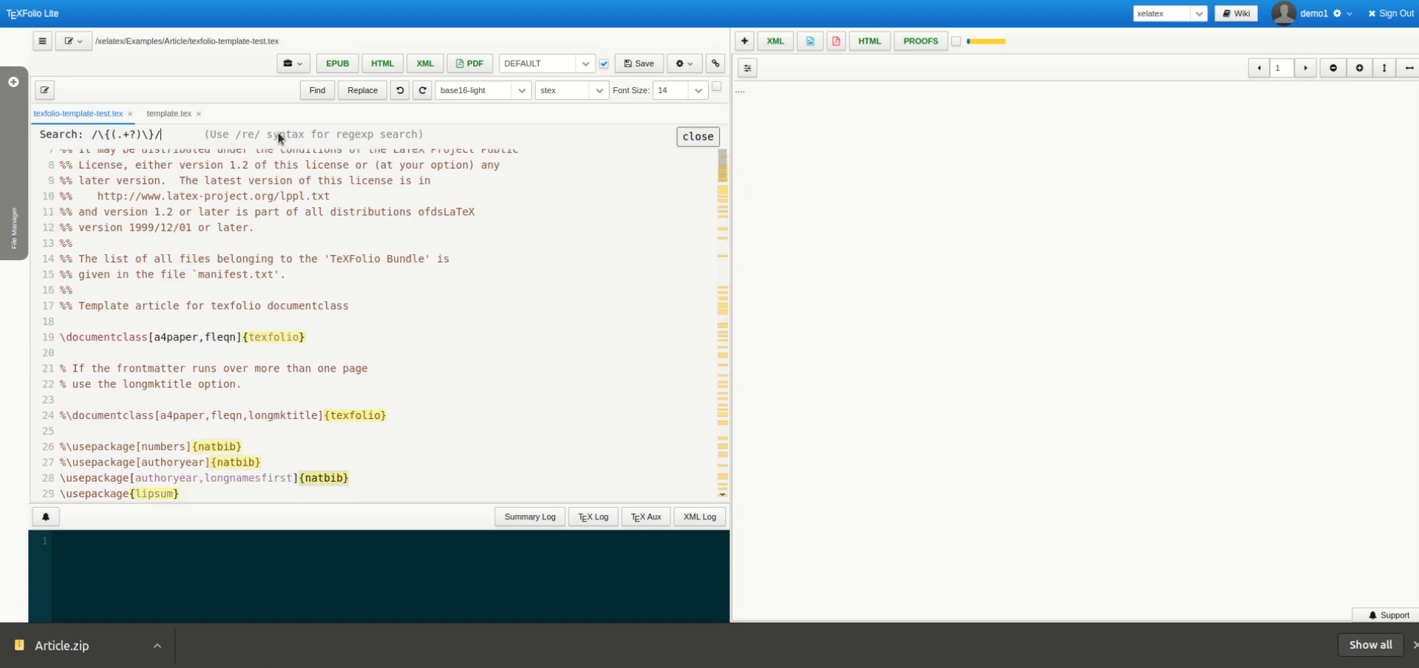
pyautogui.scroll(-2, 277, 131)
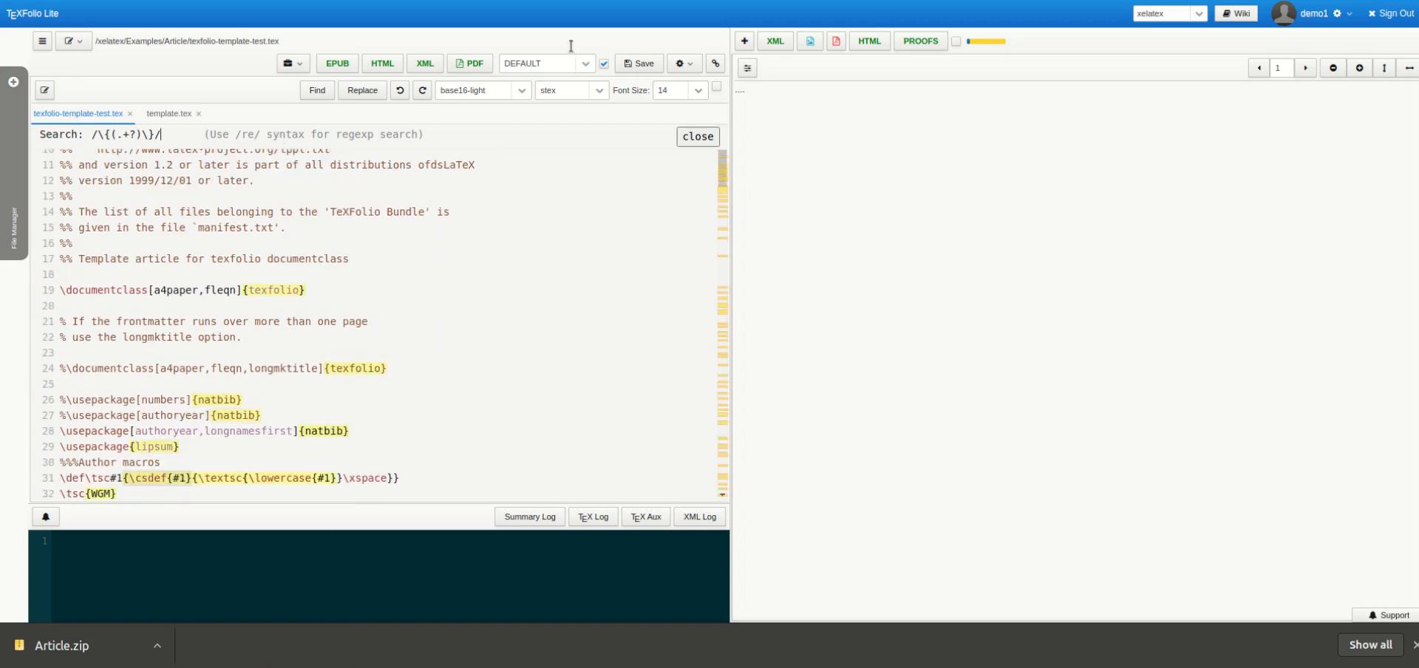
pyautogui.click(697, 137)
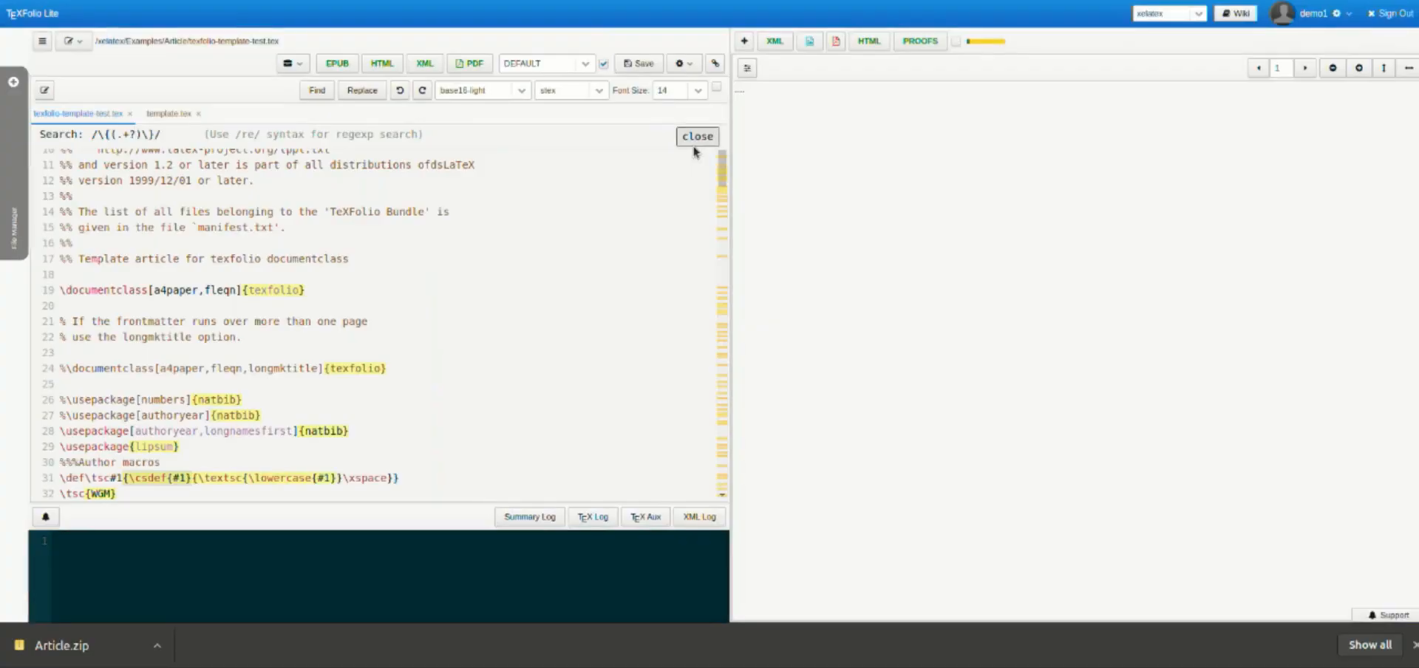
pyautogui.click(696, 139)
pyautogui.scroll(3, 724, 162)
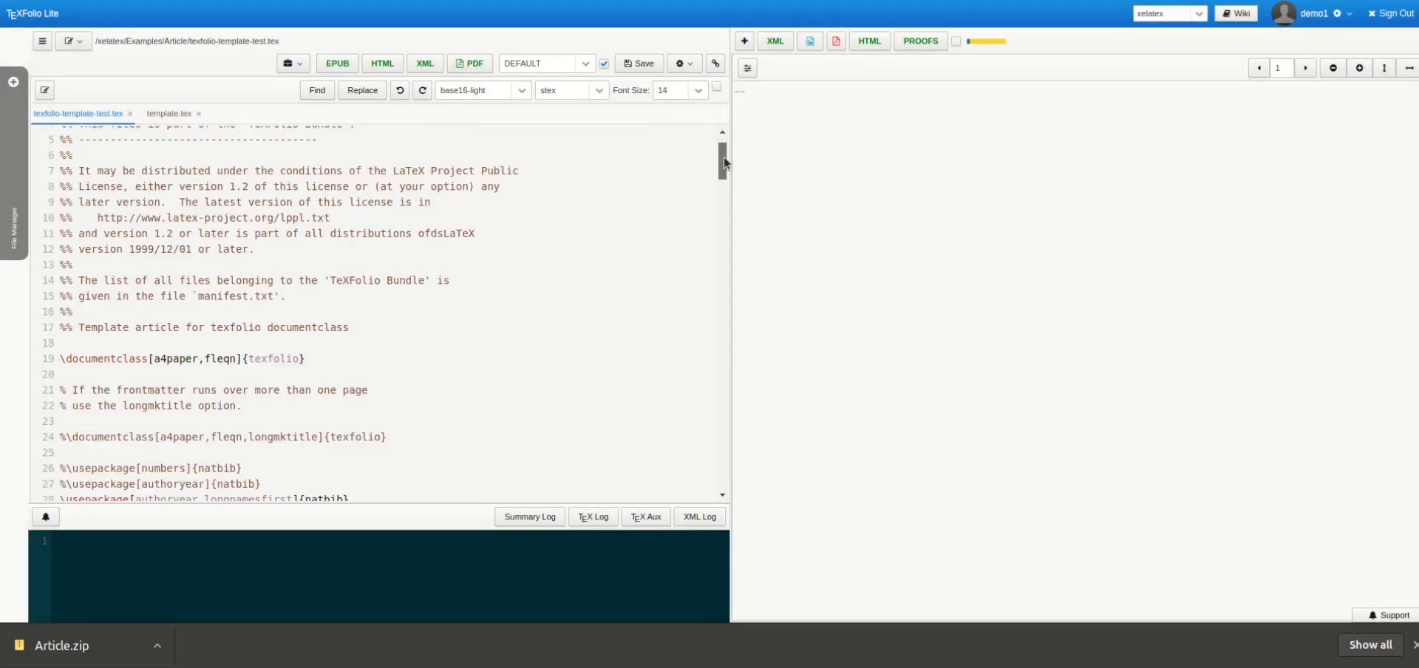
# Start replacing "file" with "files" in texfolio-template-test.tex, confirming the replacement for individual matches
pyautogui.click(362, 90)
pyautogui.click(190, 133)
pyautogui.hotkey('ctrl', 'a')
pyautogui.press('BackSpace')
pyautogui.write('file')
pyautogui.press('Return')
pyautogui.write('files')
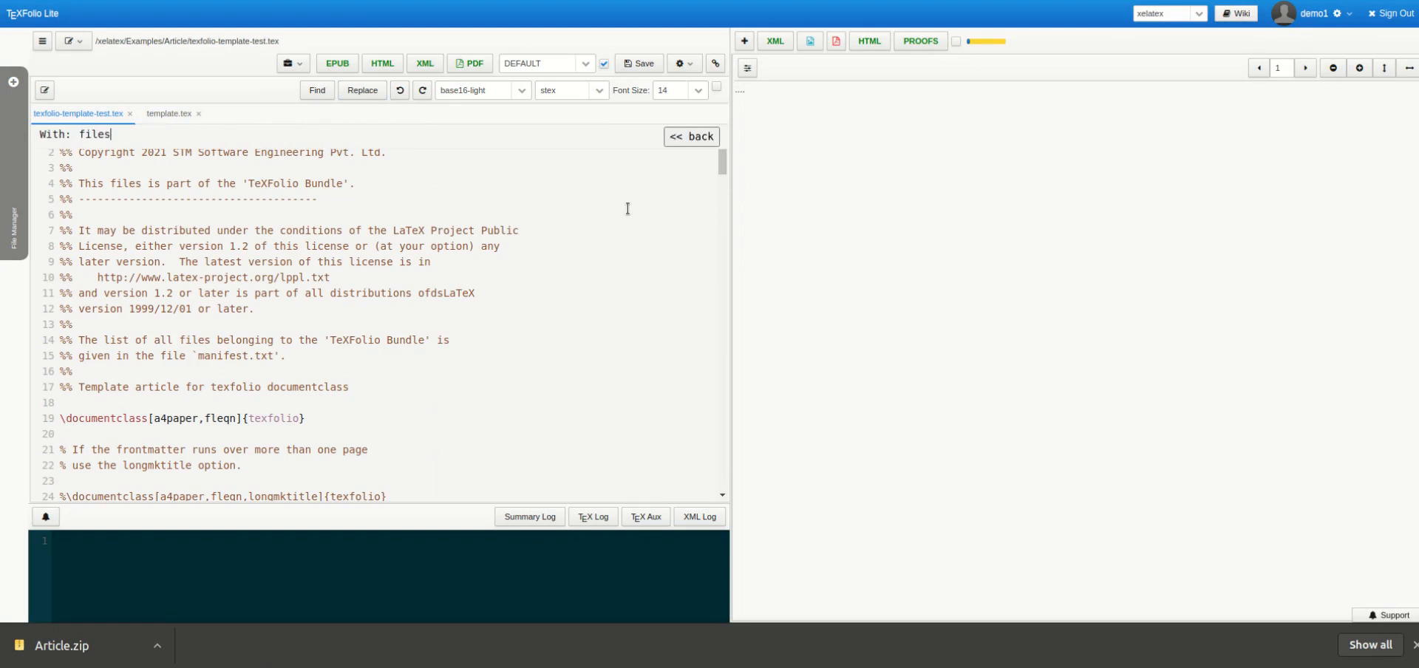
pyautogui.press('Return')
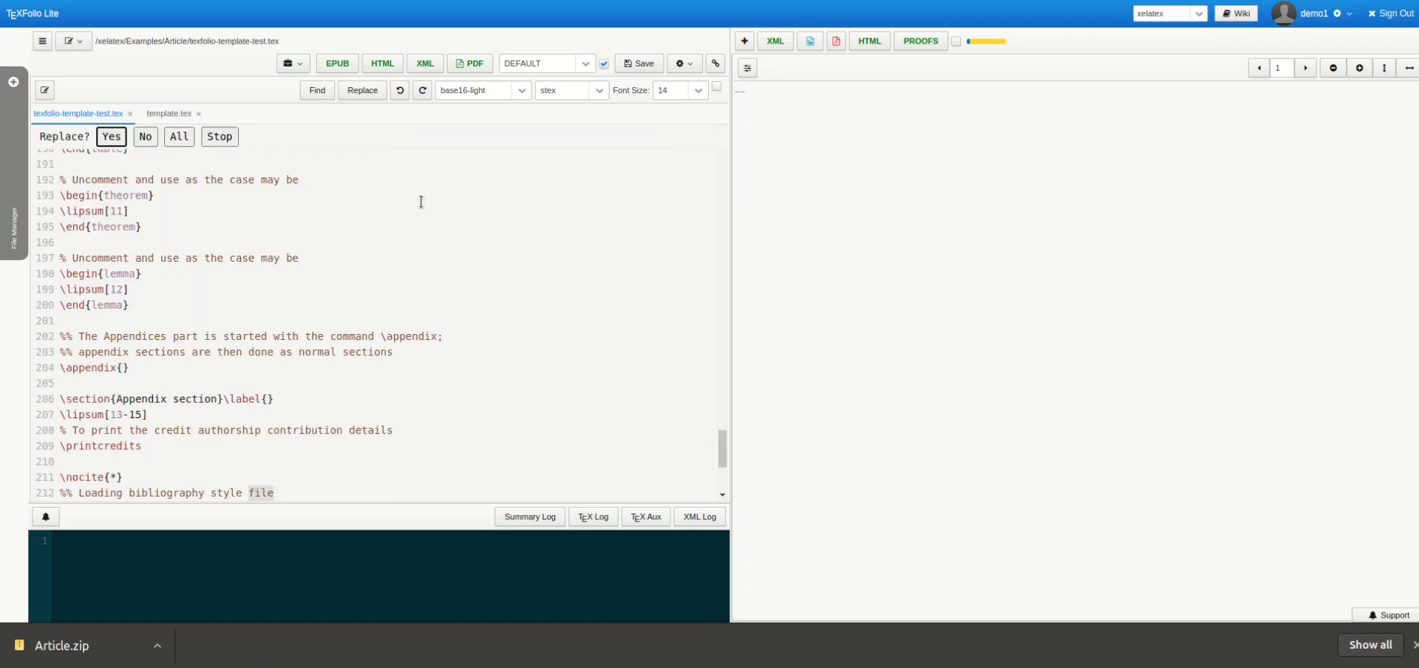
pyautogui.click(112, 137)
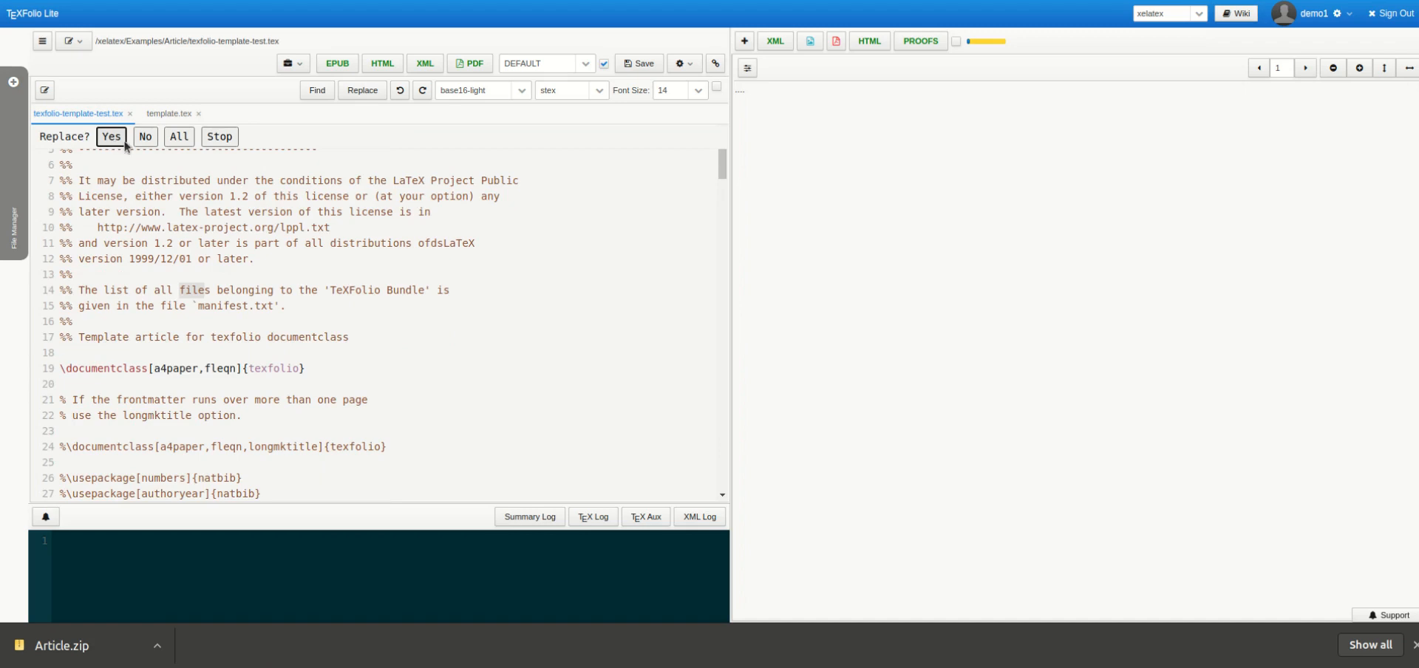
# Replace all remaining matches of "file" with "files" and close the replace prompts
pyautogui.click(180, 136)
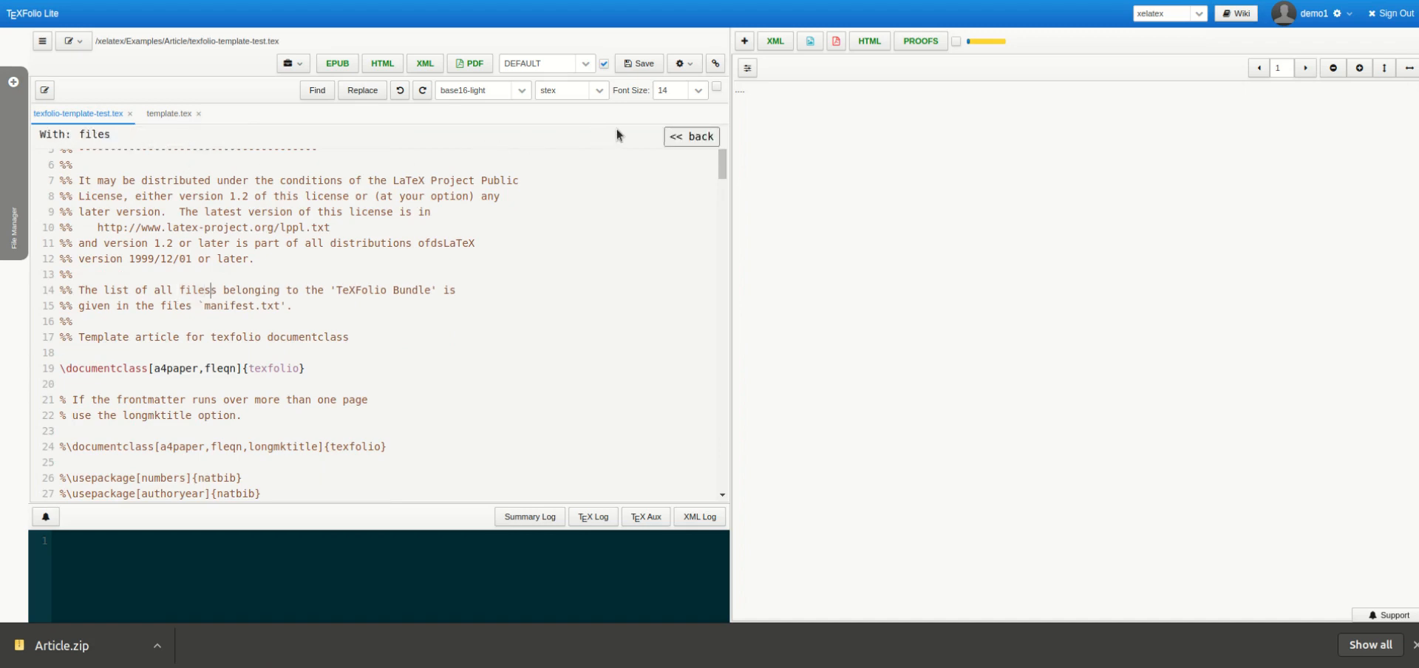
pyautogui.click(674, 137)
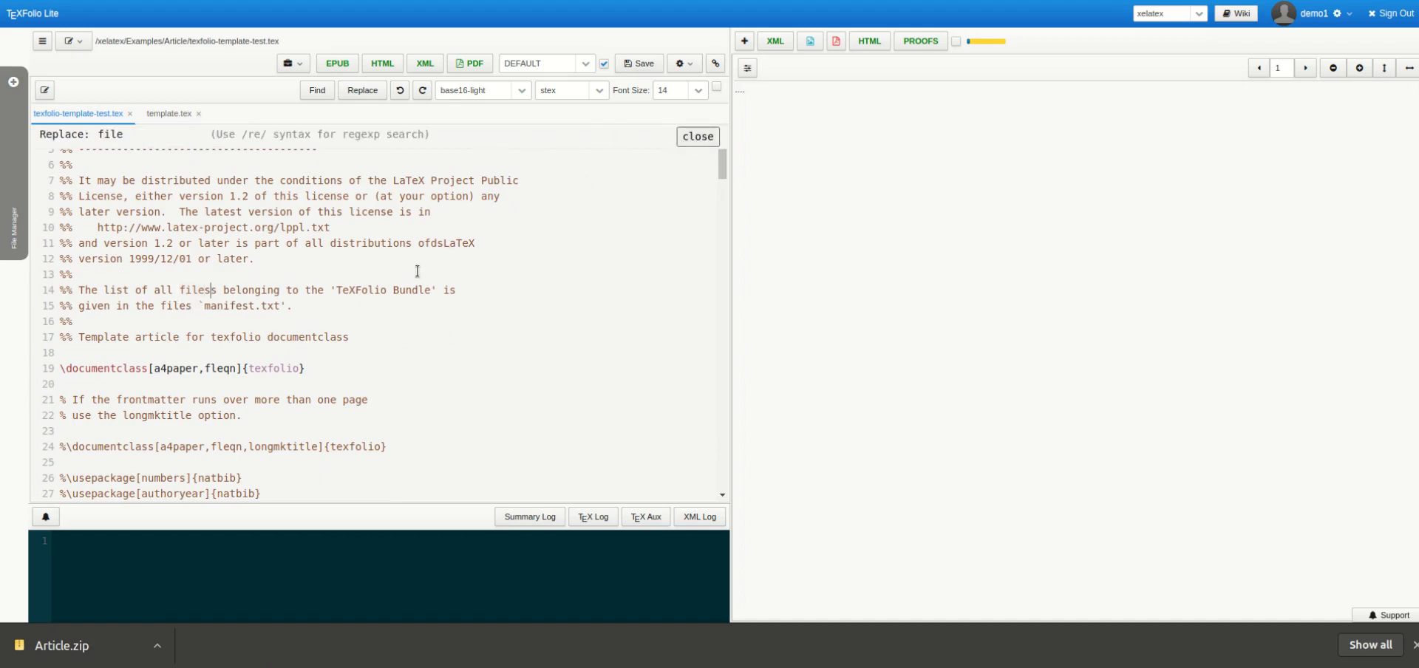
pyautogui.doubleClick(176, 131)
pyautogui.press('BackSpace')
pyautogui.click(698, 136)
pyautogui.scroll(1, 325, 148)
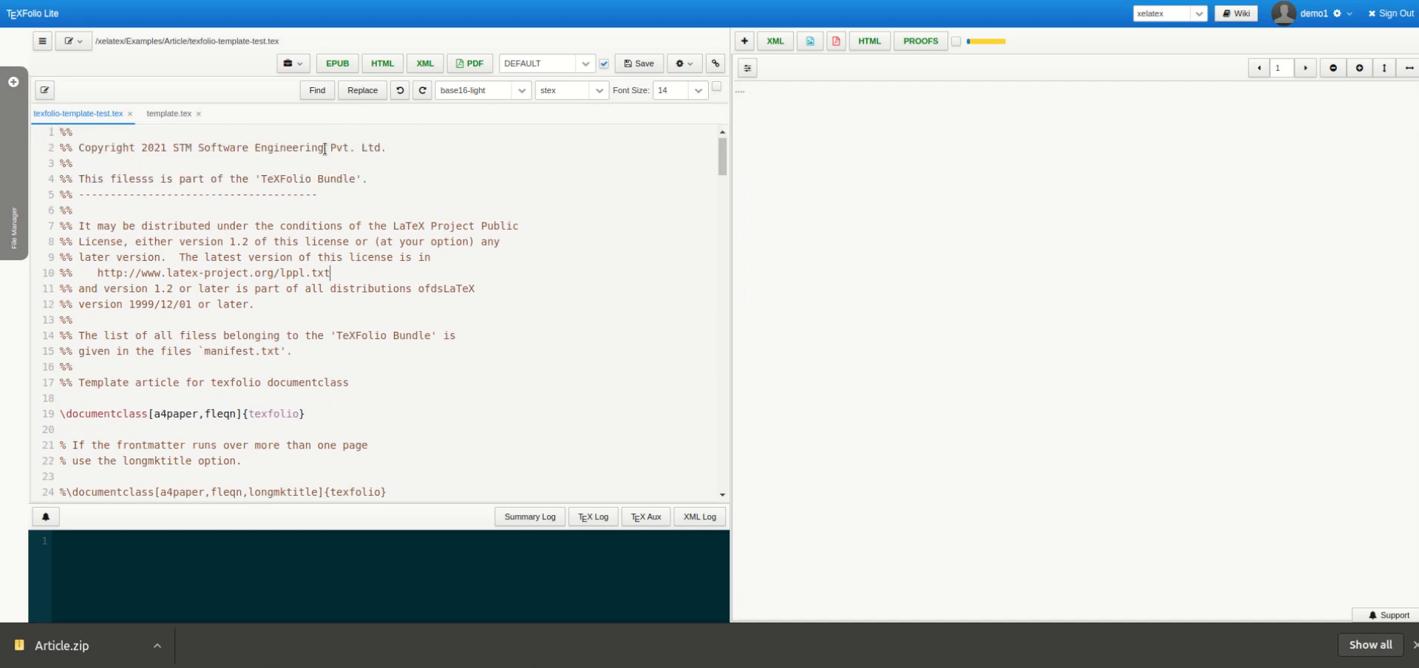
# Undo the last replacement, redo it and return to the beginning of the document
pyautogui.click(399, 90)
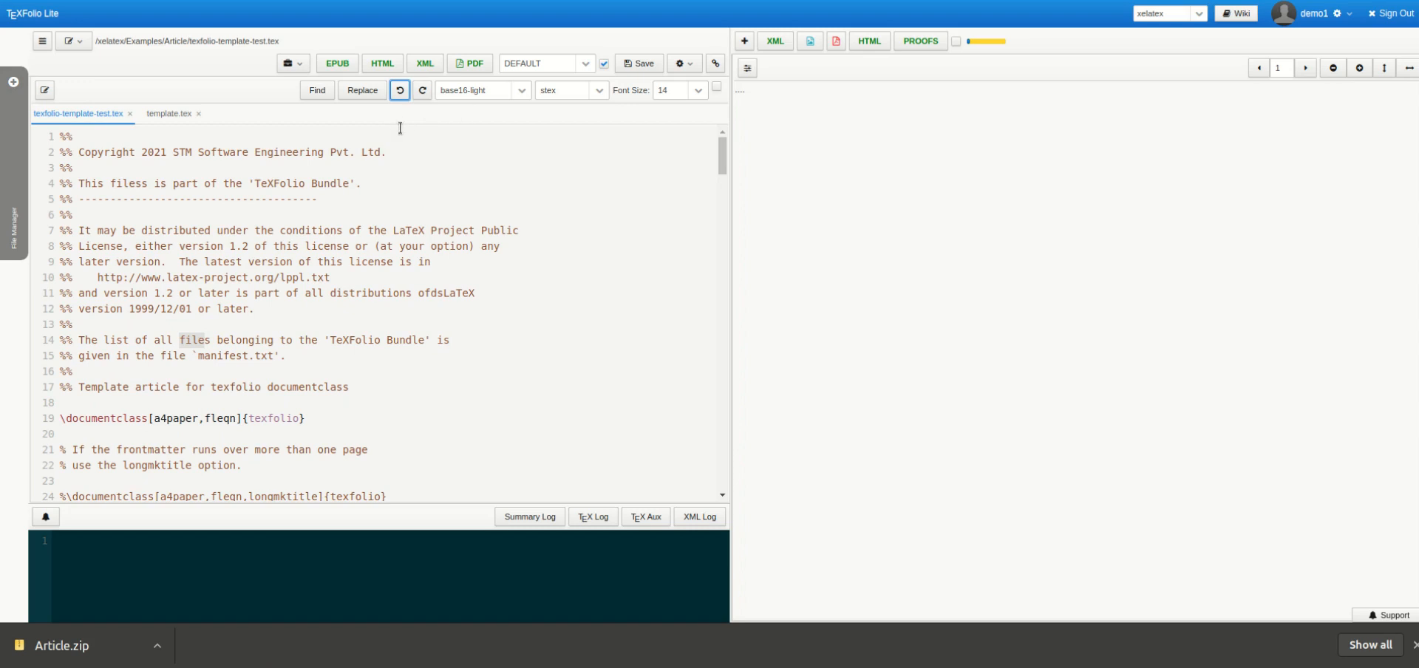
pyautogui.click(420, 91)
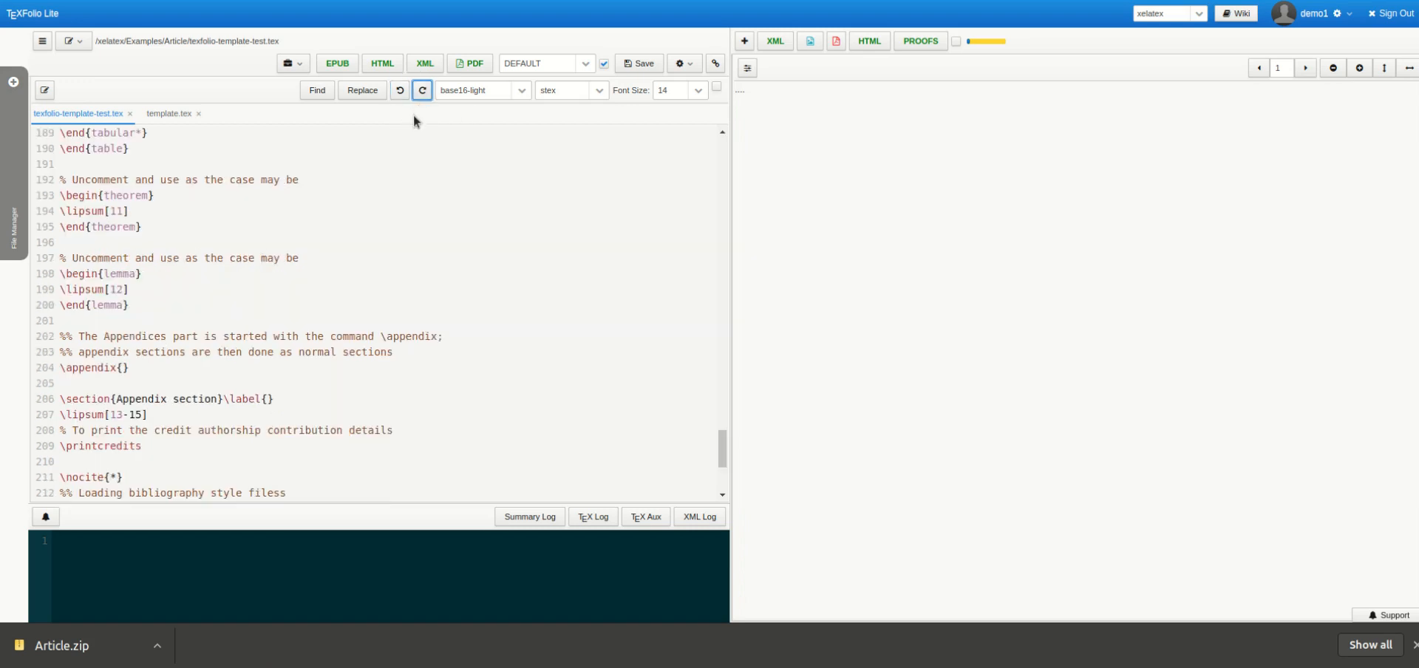
pyautogui.scroll(8, 370, 190)
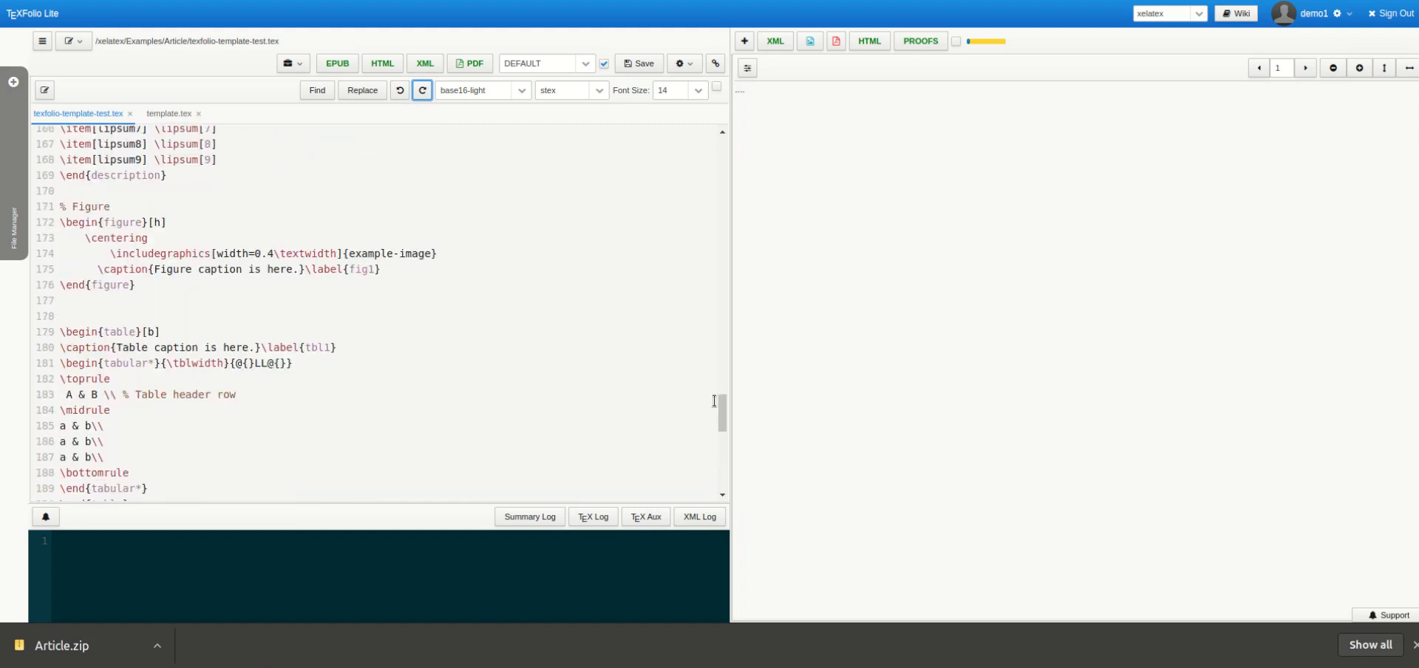
pyautogui.moveTo(722, 413); pyautogui.dragTo(517, 92)
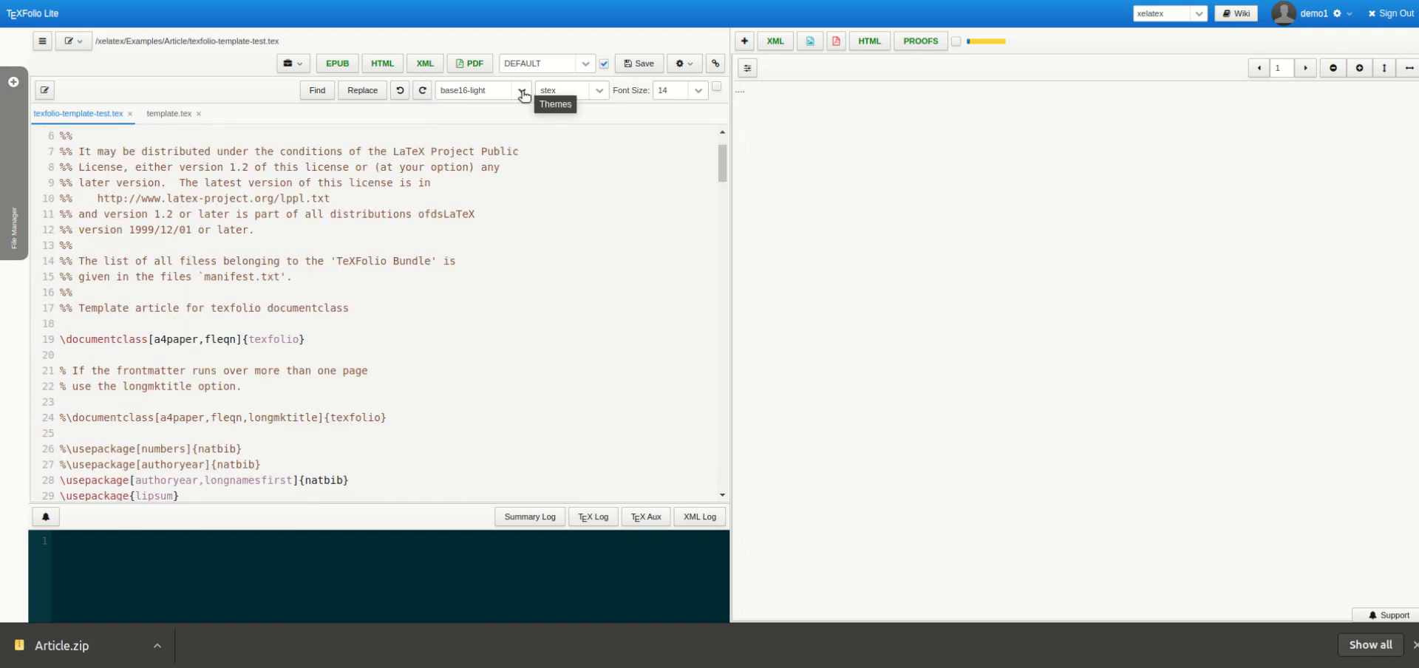
# Try the base16-dark editor theme, switch to the blackboard theme and keep the syntax mode on stex
pyautogui.click(522, 91)
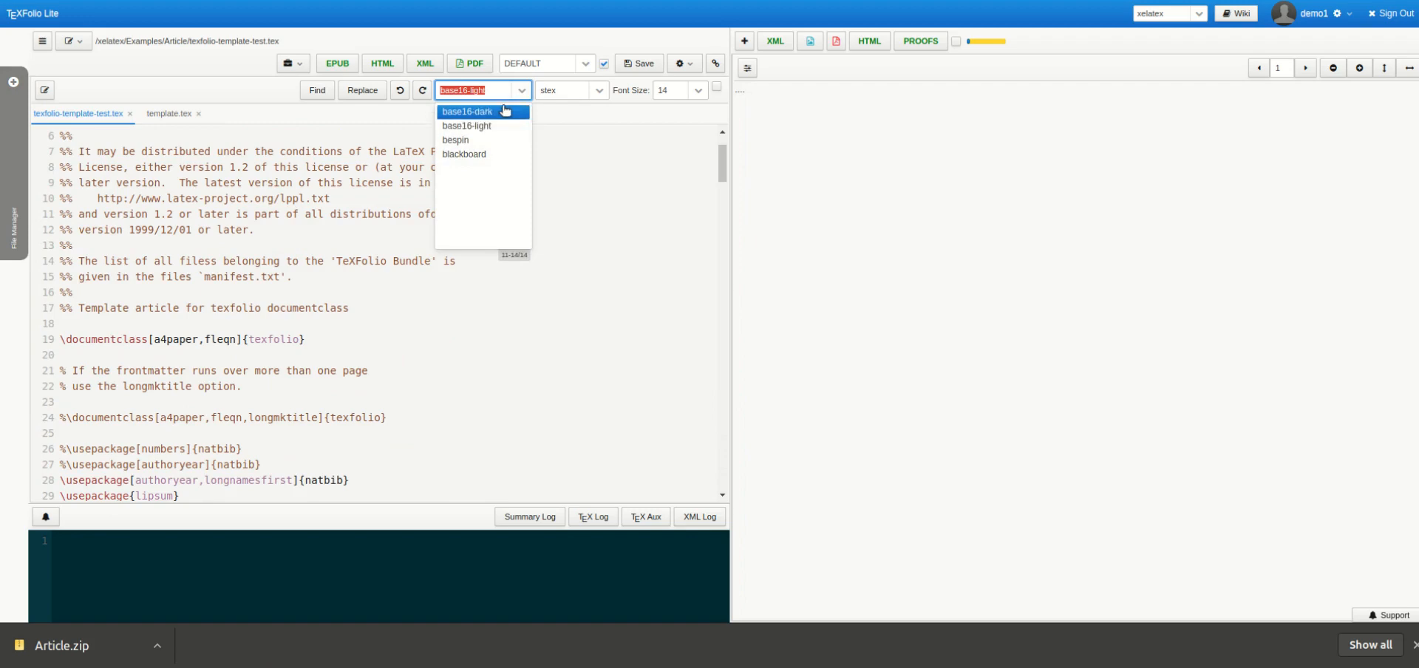
pyautogui.click(506, 111)
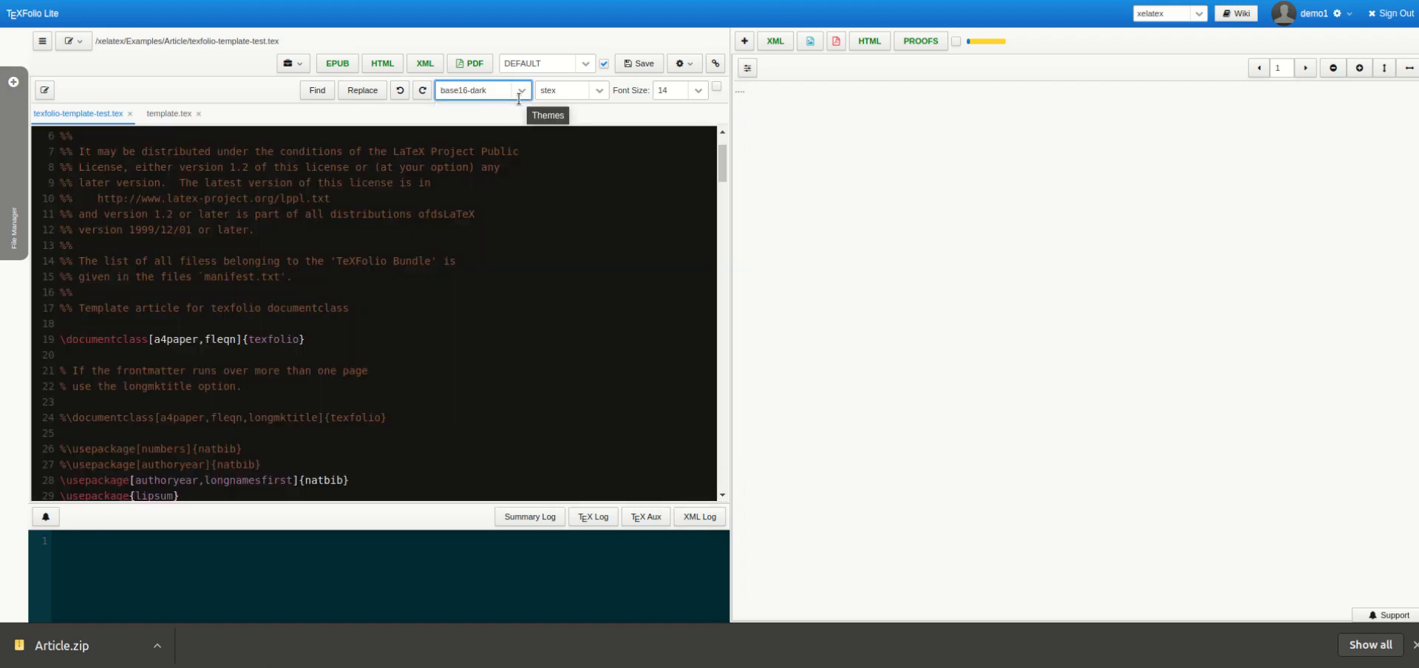
pyautogui.click(522, 91)
pyautogui.click(491, 153)
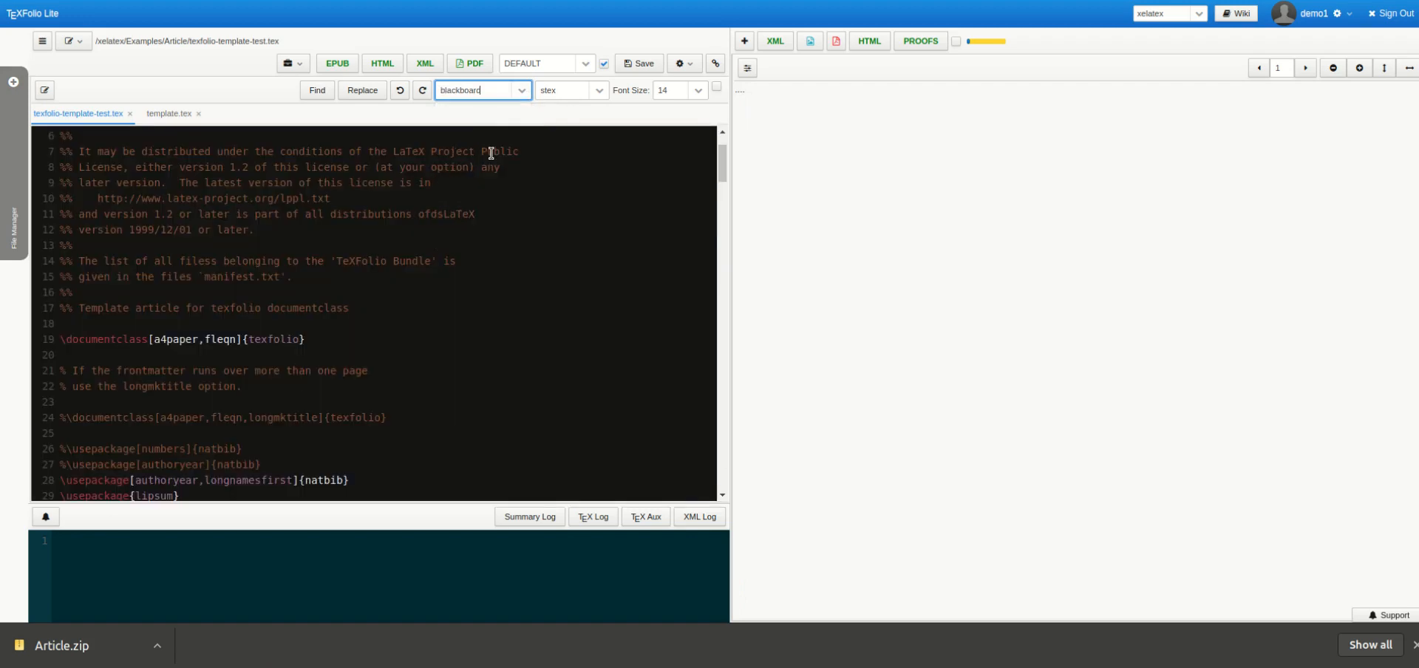
pyautogui.click(599, 90)
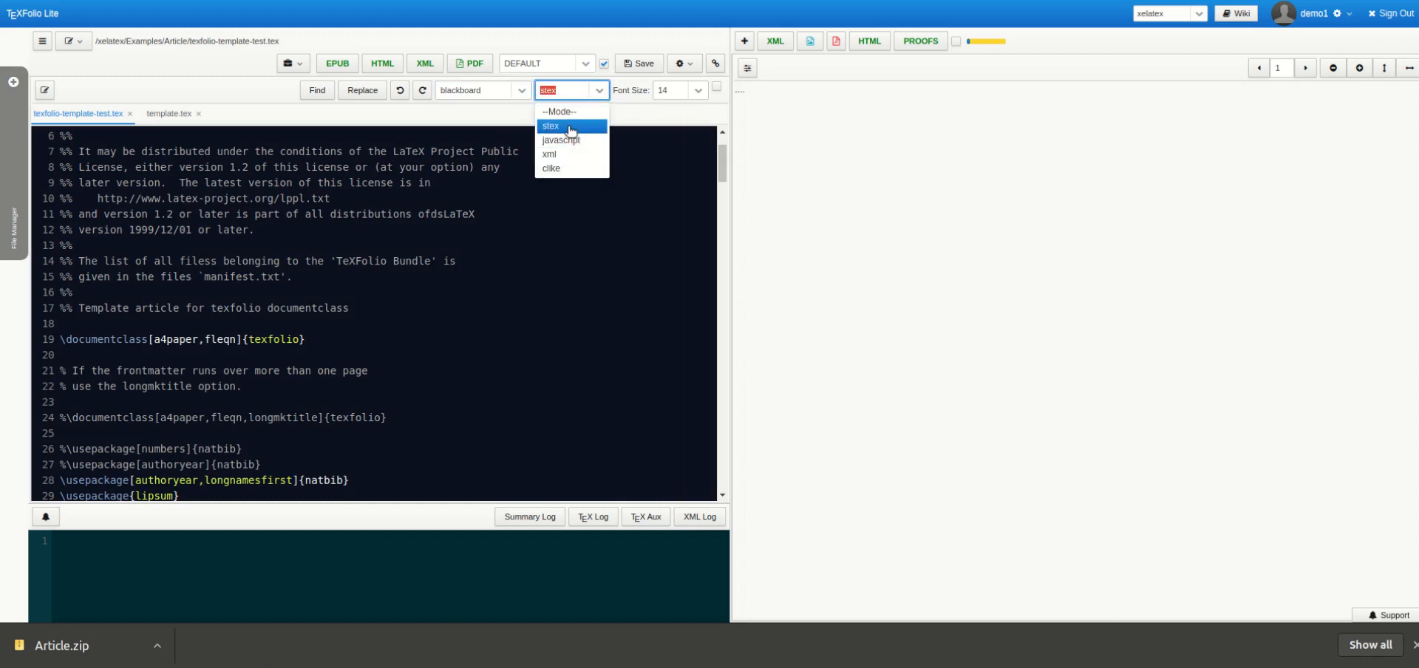
pyautogui.click(558, 125)
# Try editor font sizes 18 and 12, and set the font size back to 14
pyautogui.click(695, 98)
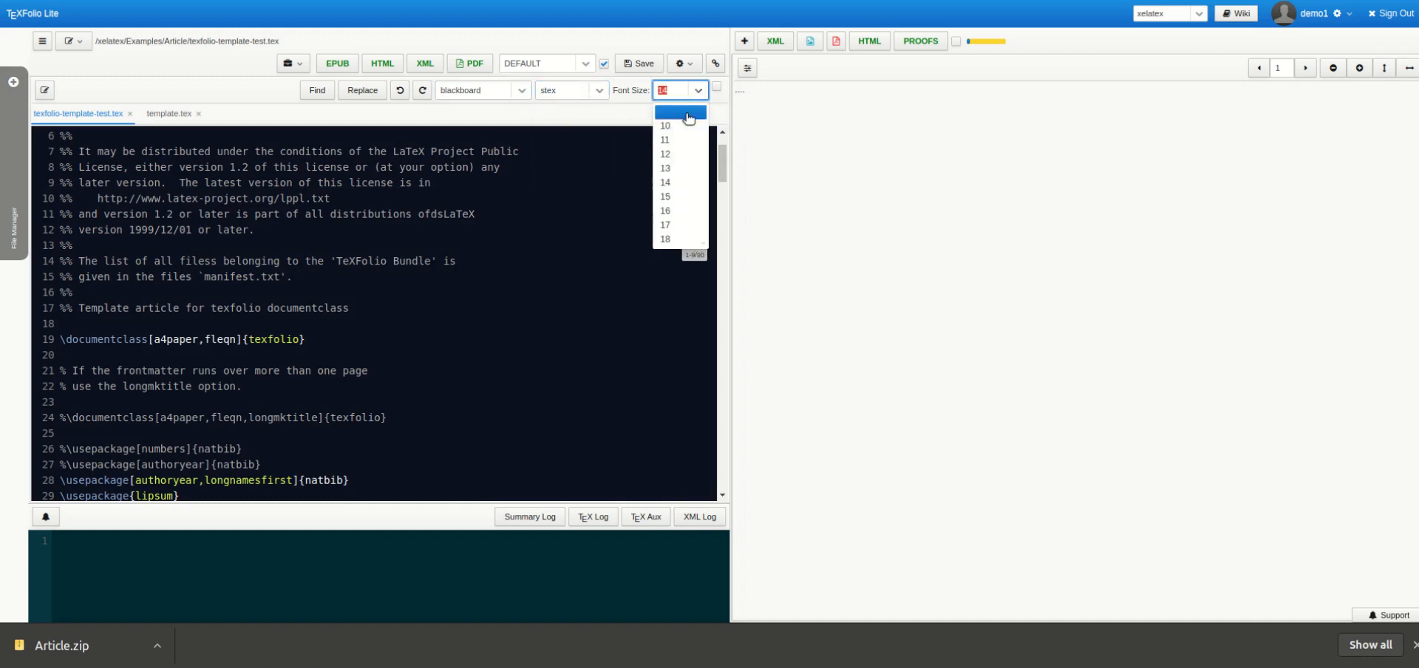
pyautogui.click(678, 239)
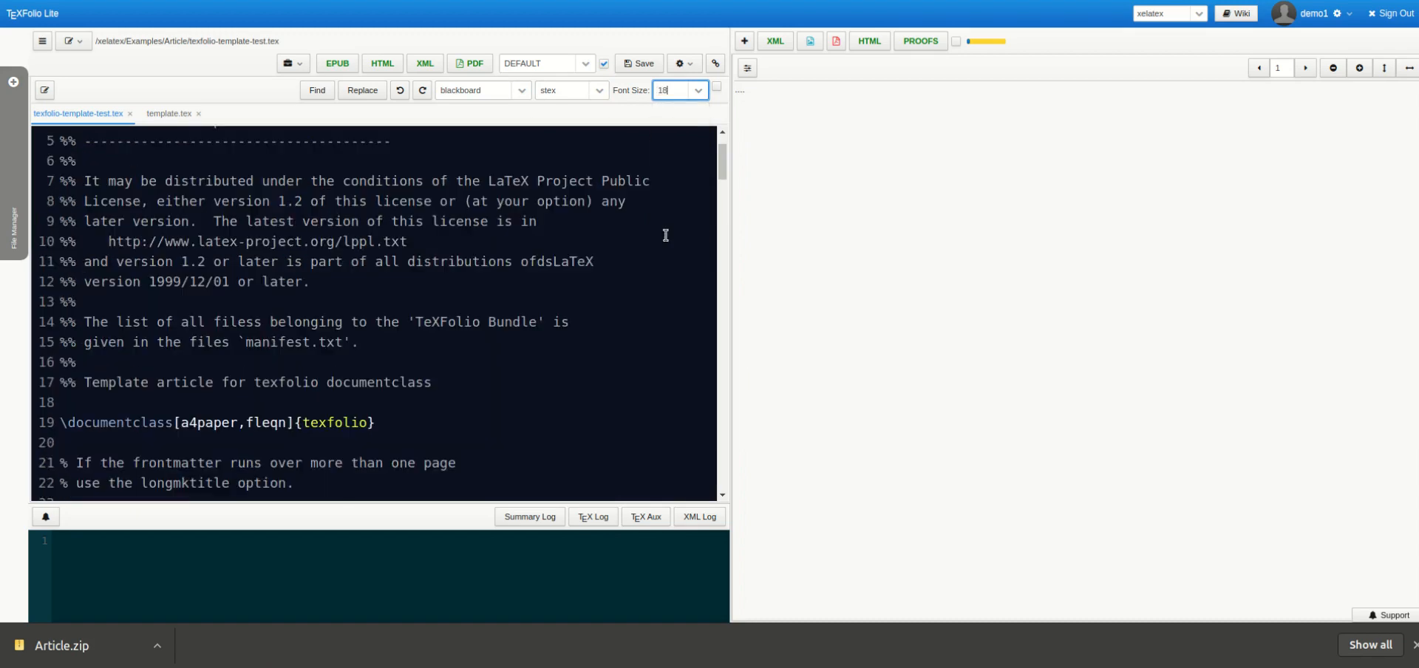
pyautogui.scroll(-4, 501, 232)
pyautogui.scroll(-20, 498, 232)
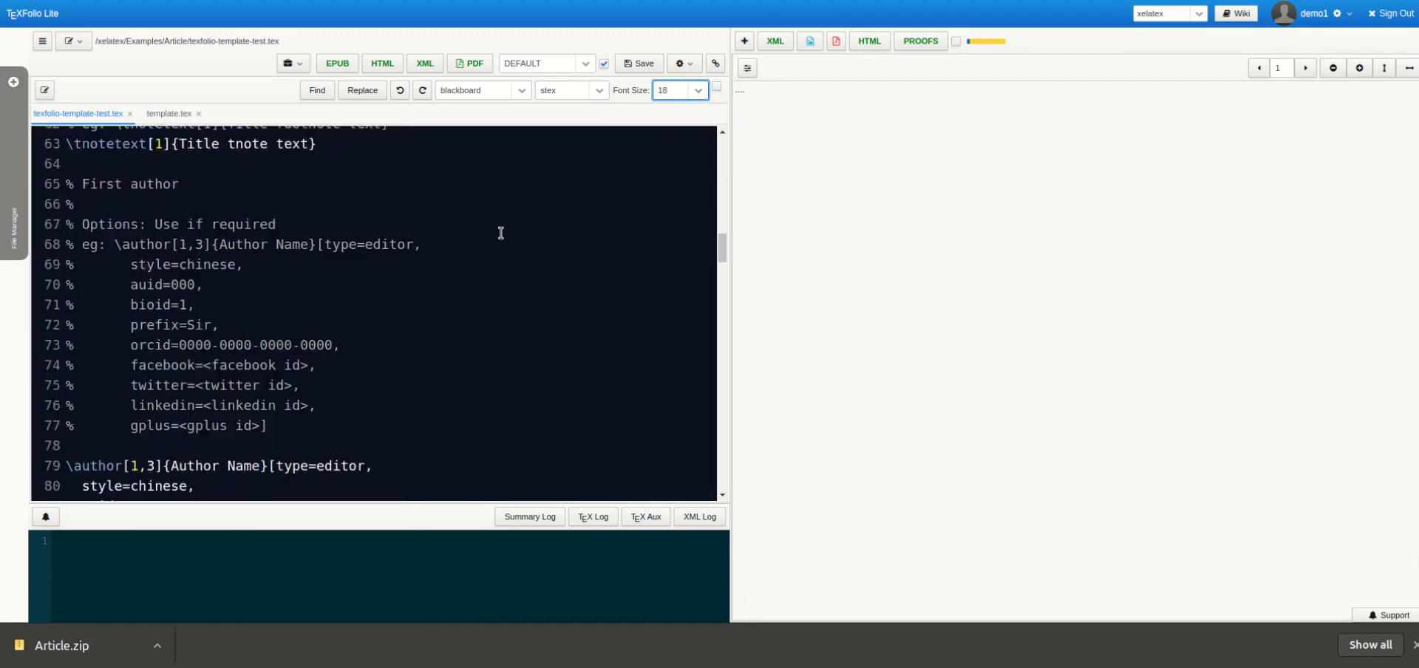
pyautogui.click(696, 93)
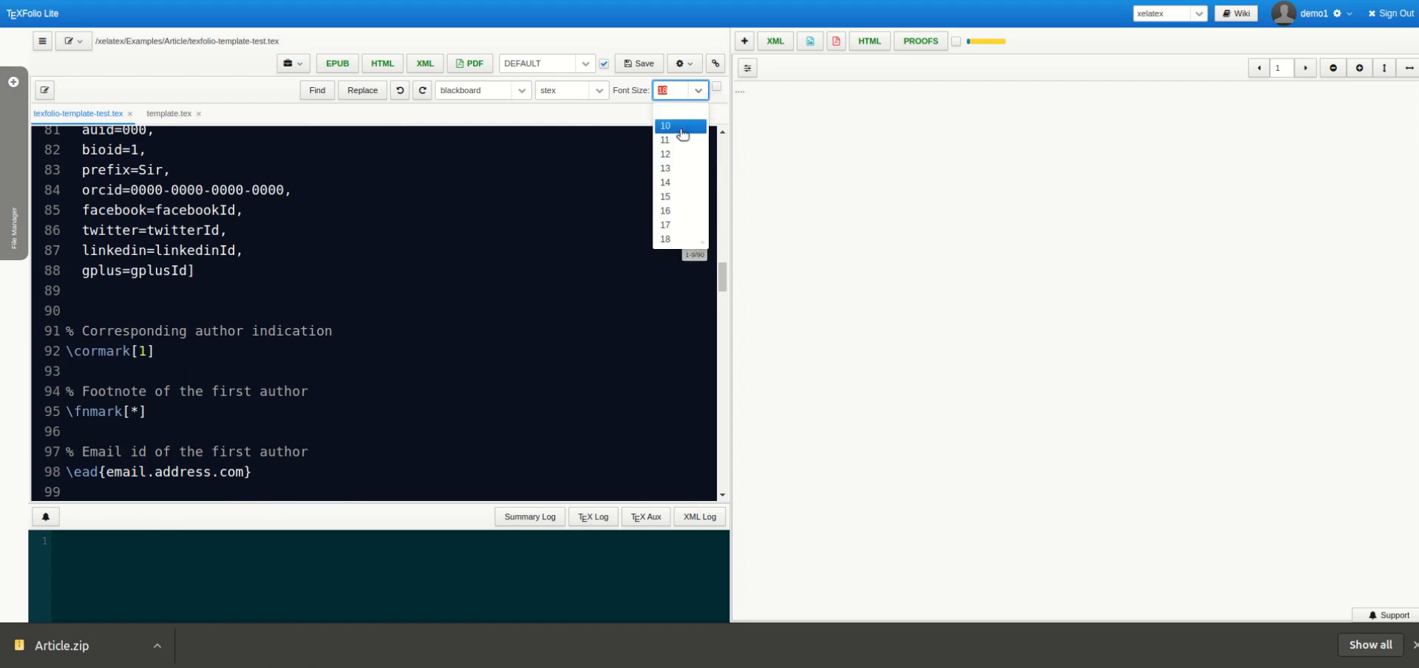
pyautogui.click(674, 153)
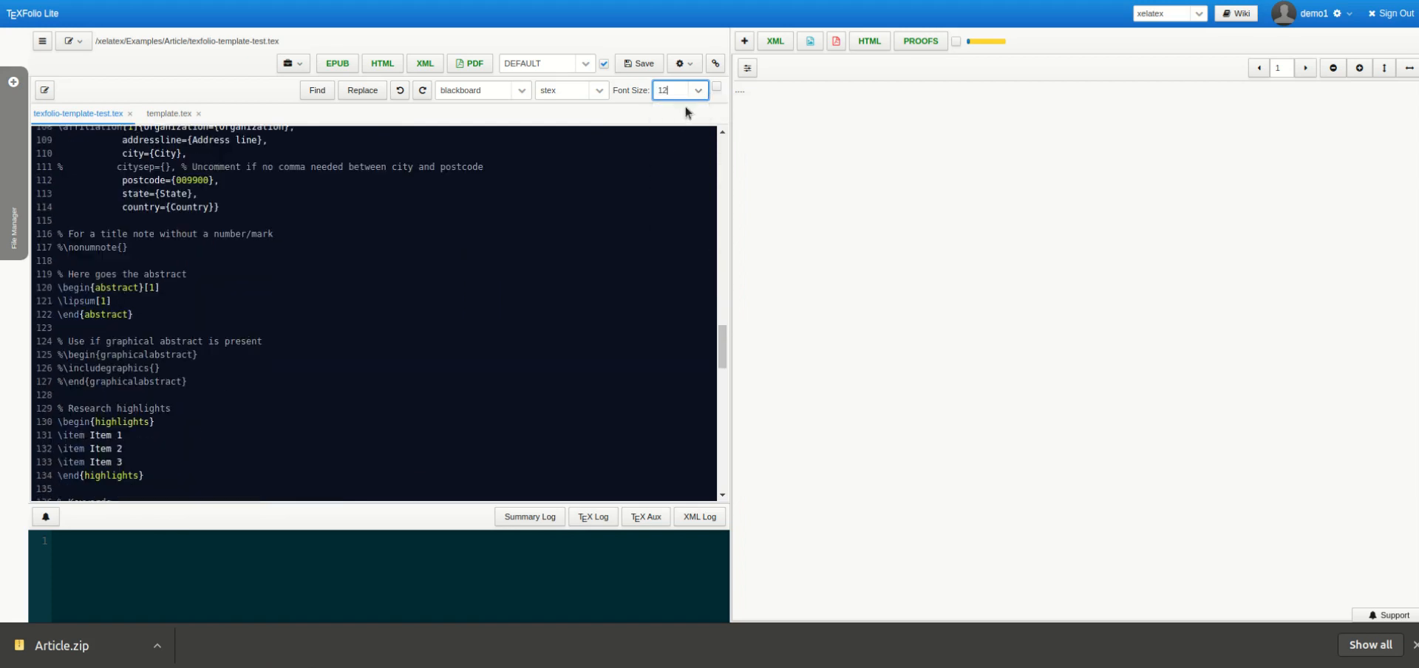
pyautogui.click(697, 91)
pyautogui.click(684, 182)
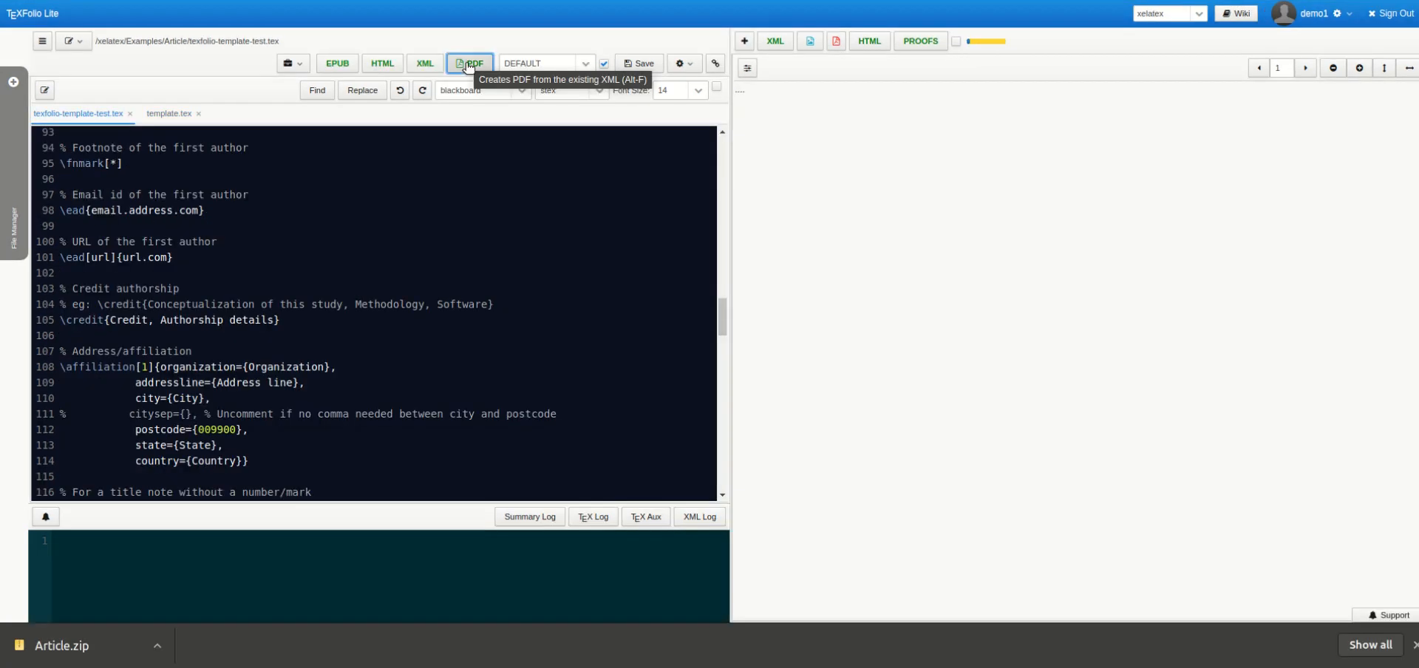
# Generate the PDF of texfolio-template-test.tex with the DEFAULT profile, look through its pages and return to the first page
pyautogui.click(469, 65)
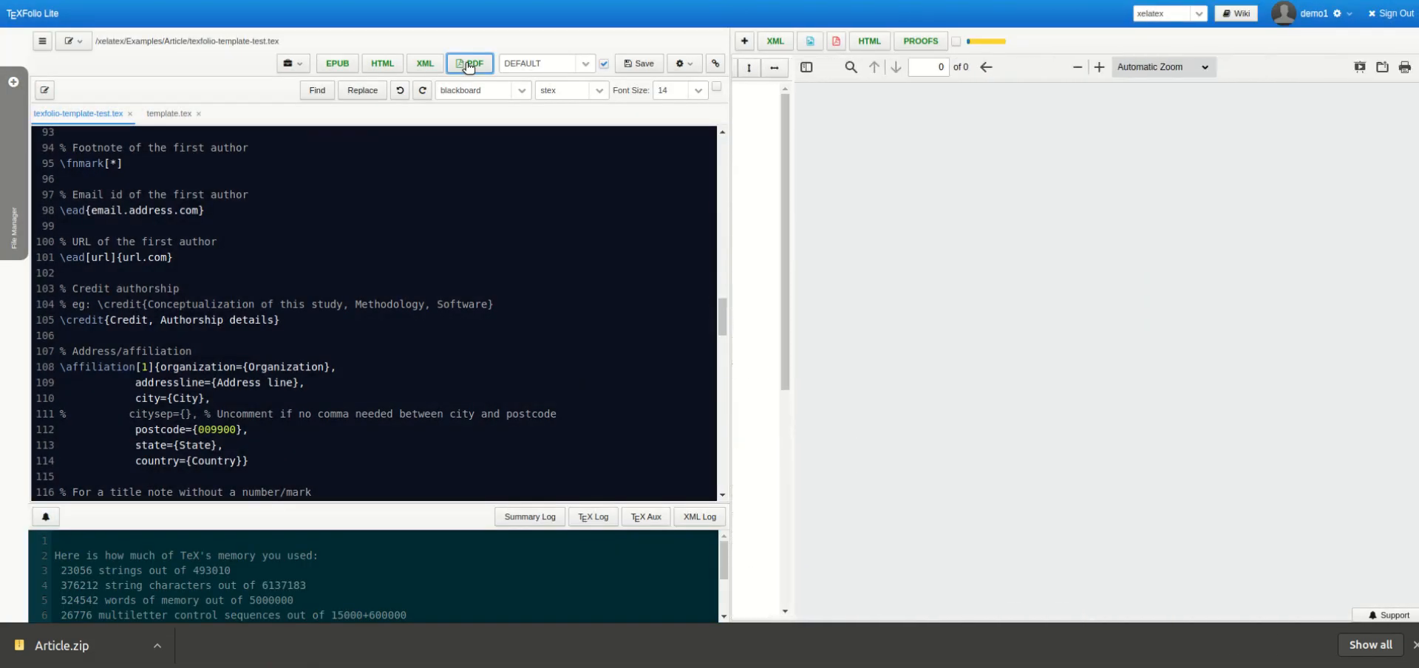
pyautogui.scroll(-10, 973, 213)
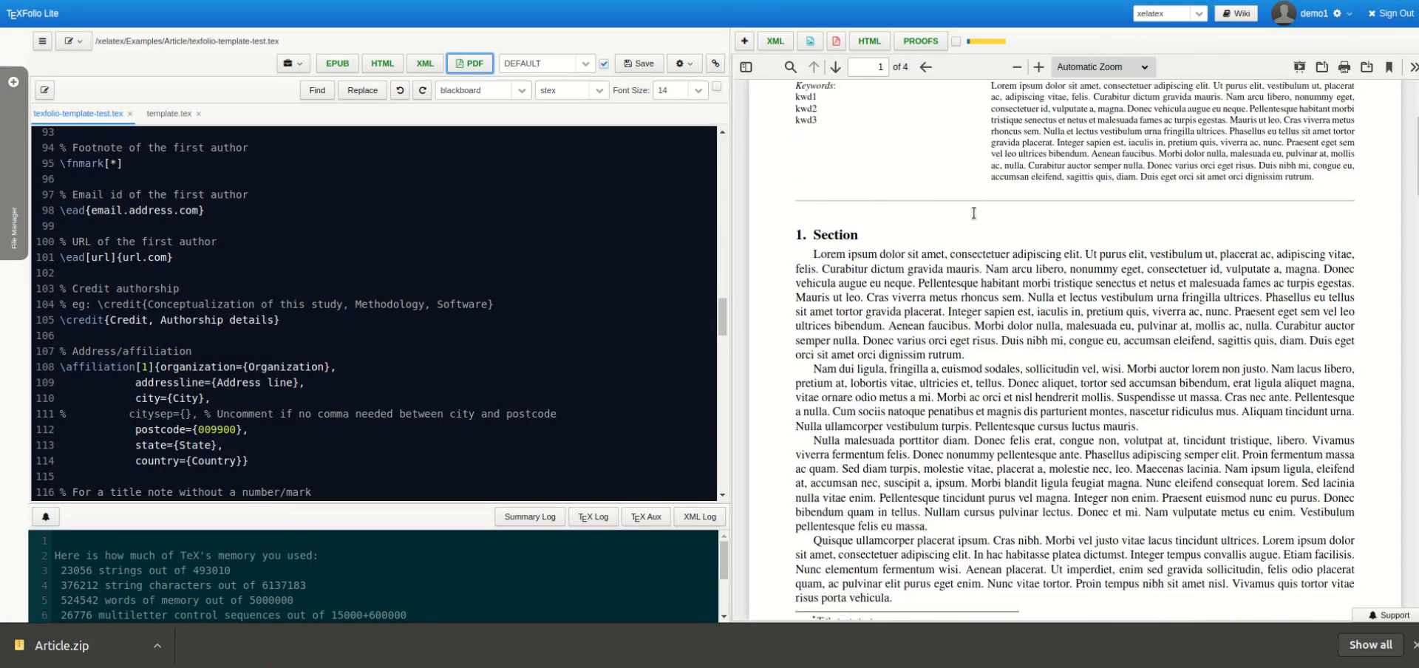
pyautogui.scroll(-10, 974, 213)
pyautogui.scroll(8, 974, 218)
pyautogui.scroll(10, 974, 218)
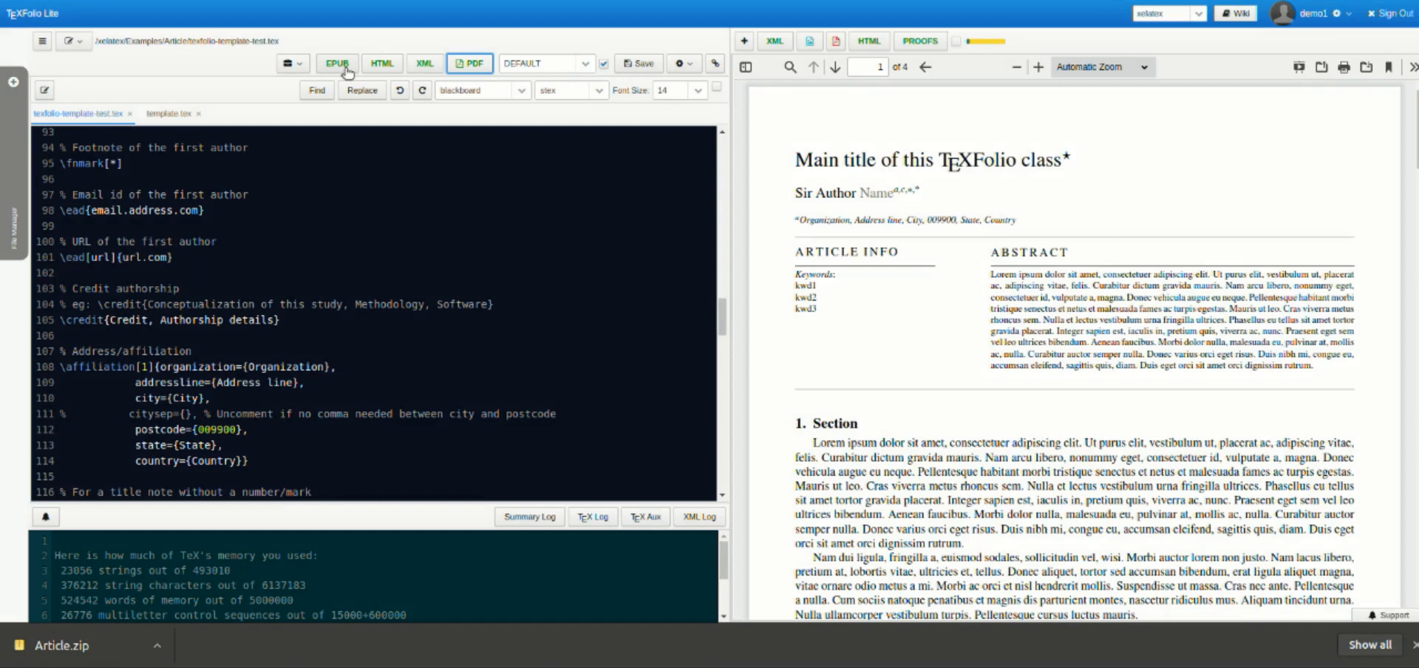
pyautogui.click(292, 64)
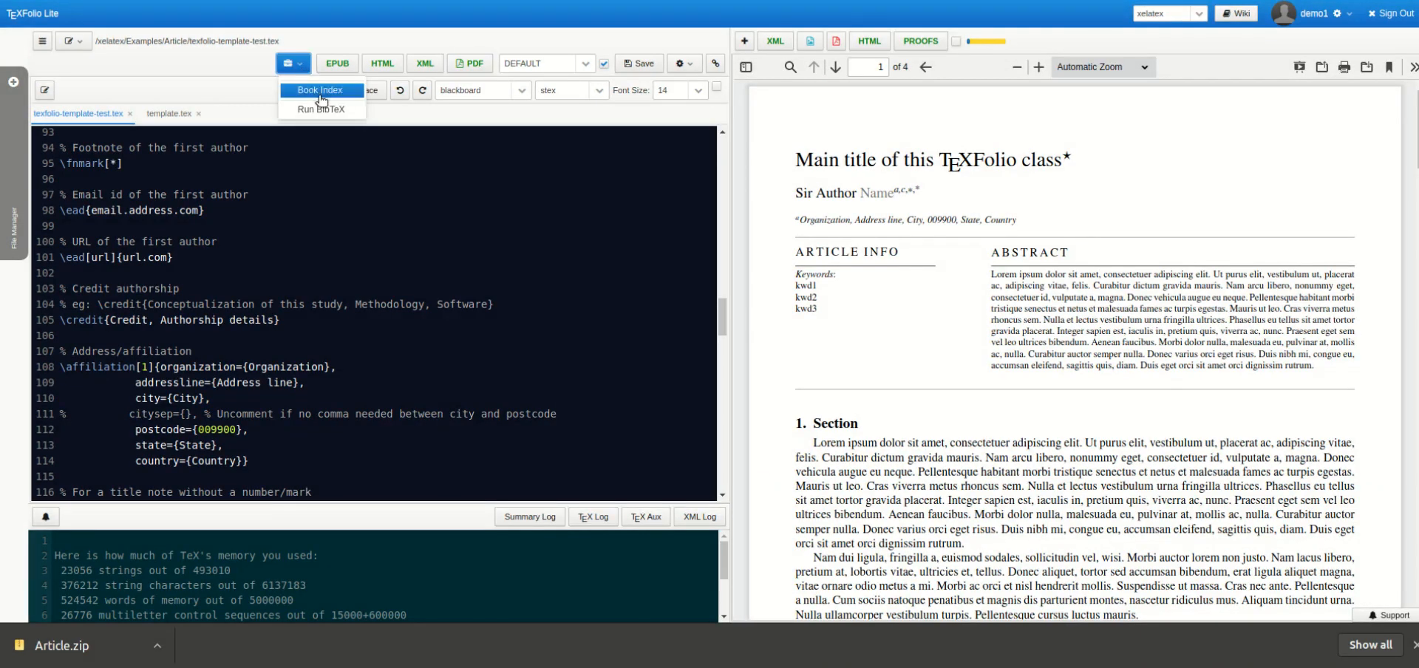
pyautogui.click(360, 137)
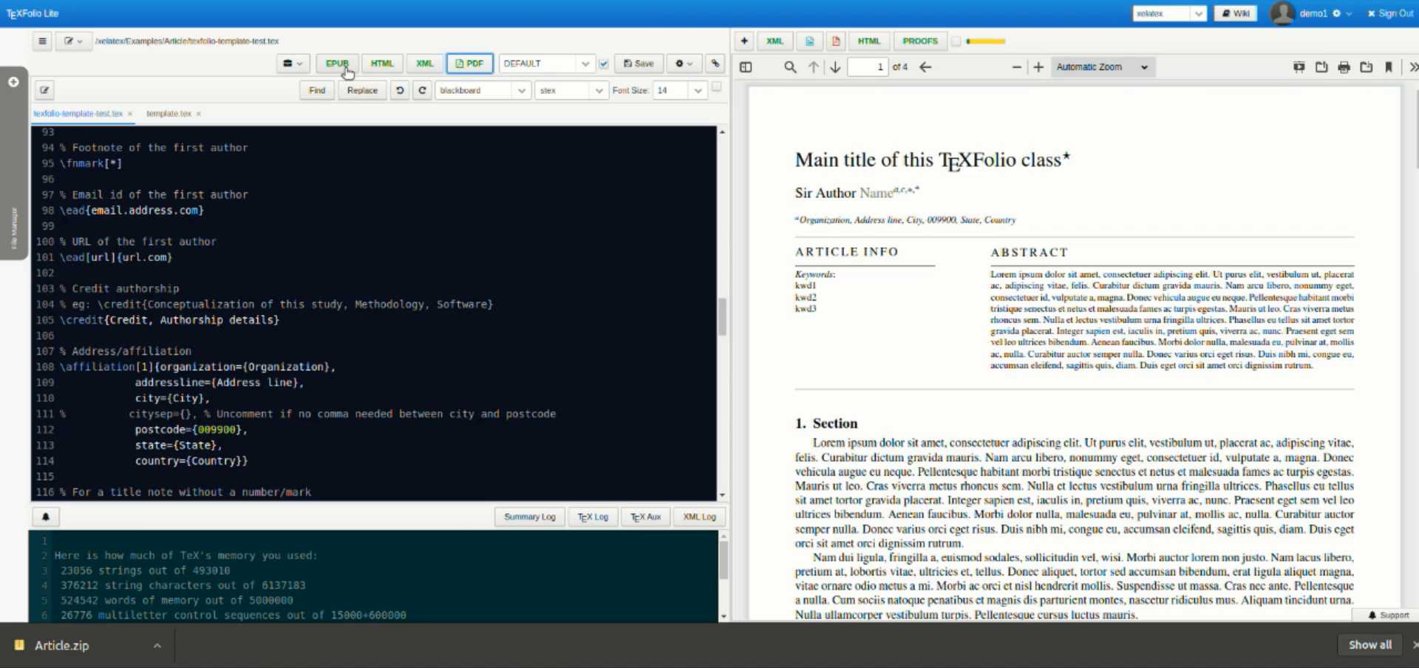
# Save the document and enter Malayalam text on line 147, below the Section heading
pyautogui.click(639, 63)
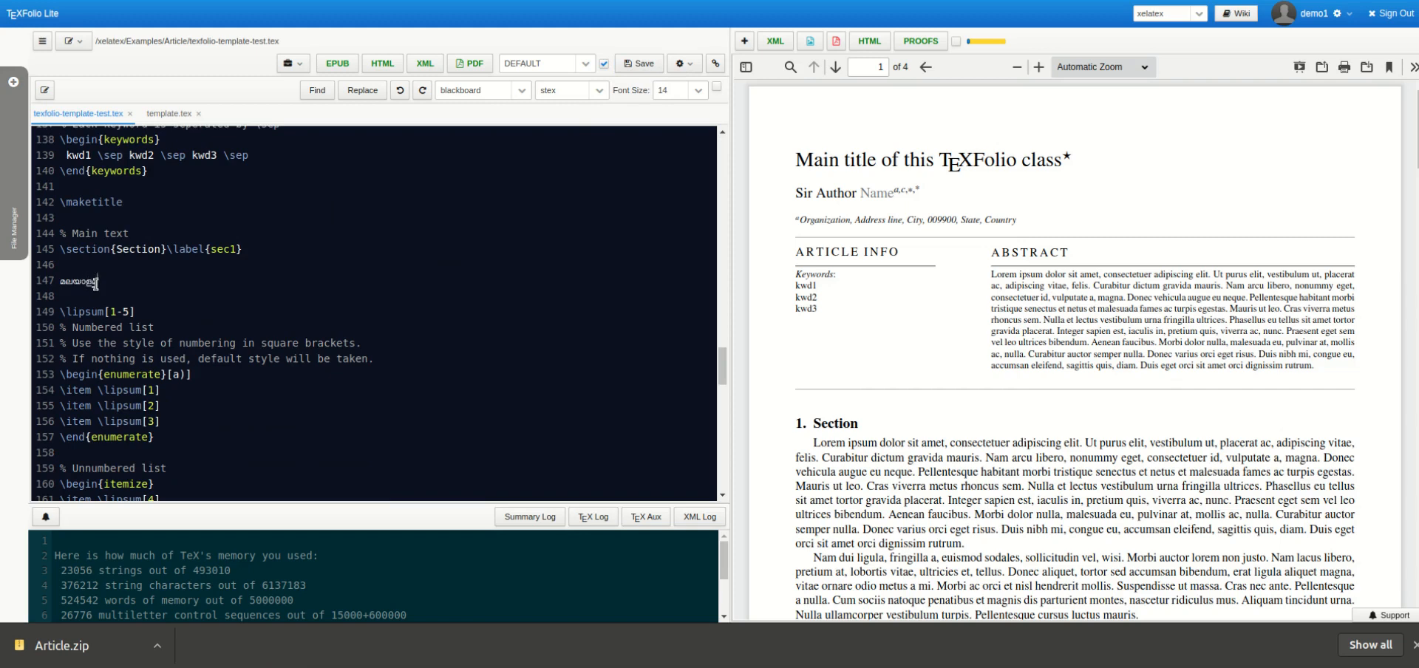
pyautogui.write('ഭ')
# Save the document to version control and mark its first comment line as v2
pyautogui.click(682, 65)
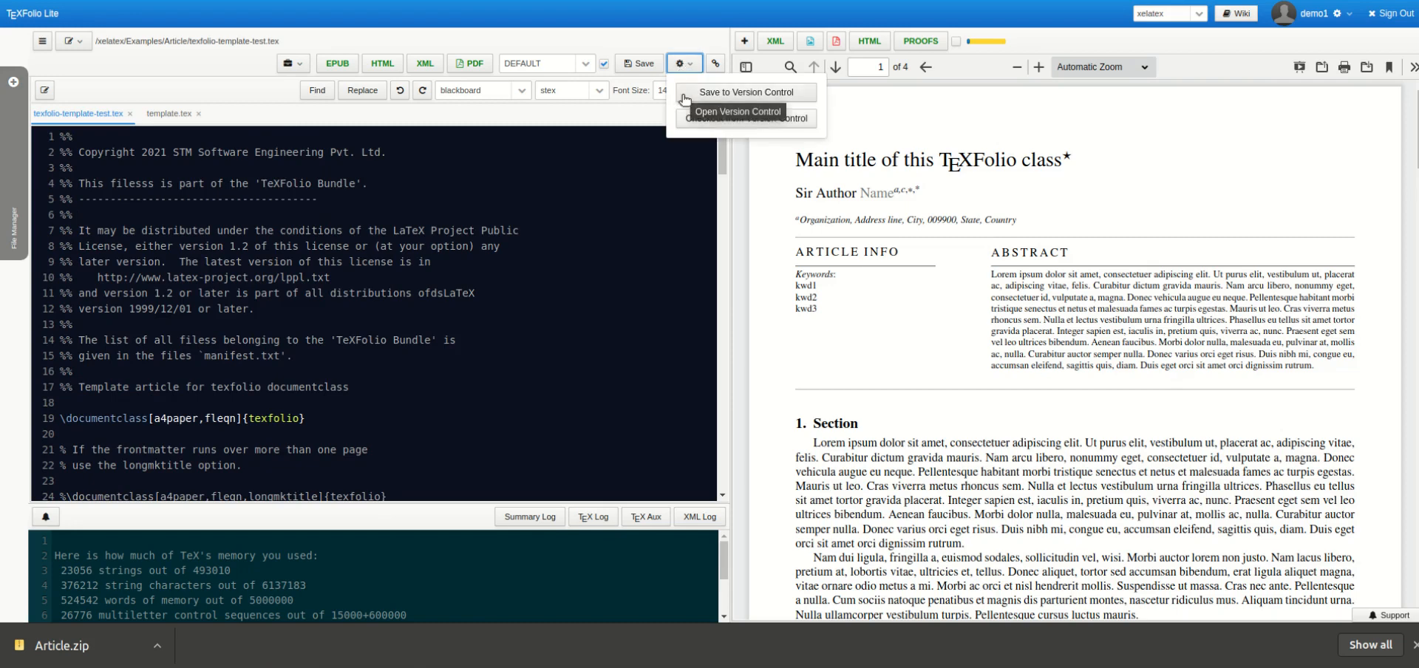
pyautogui.click(425, 230)
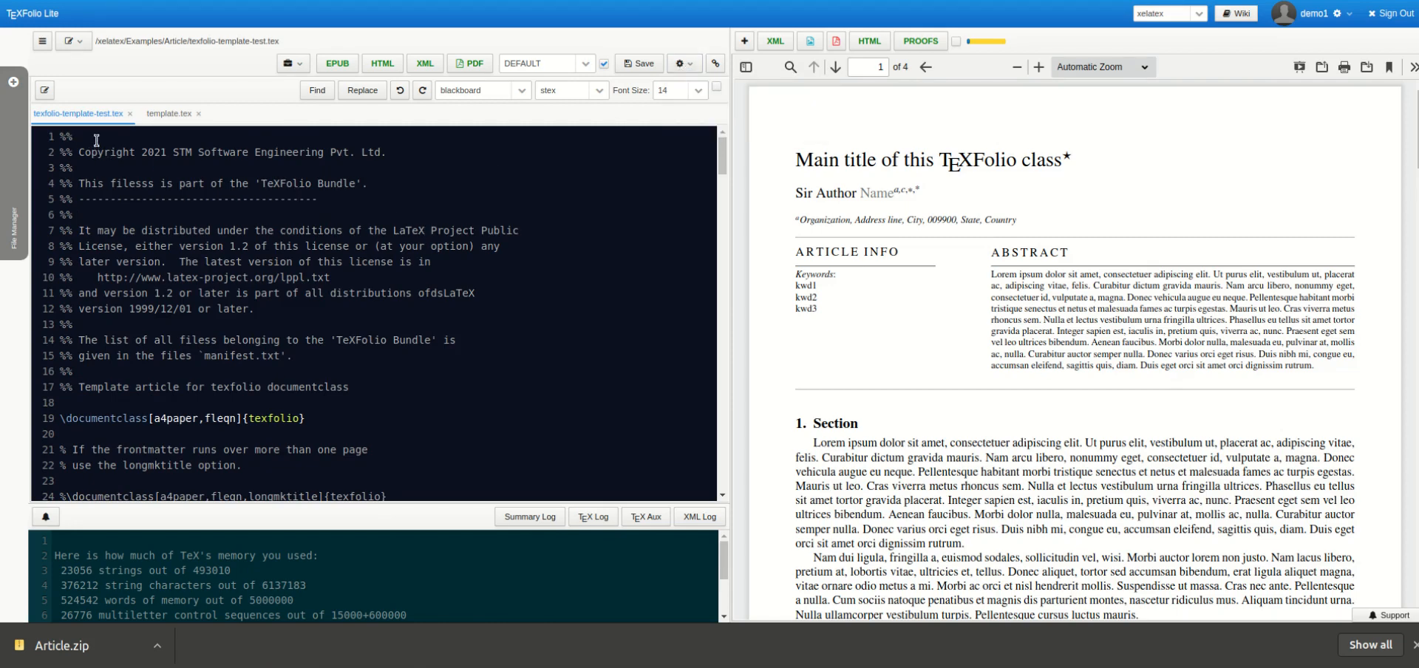
pyautogui.click(689, 67)
pyautogui.click(694, 92)
pyautogui.write('2')
# Check out from version control, loading texfolio-template-test.tex.v00, .v01 and finally .v02 into the editor
pyautogui.click(684, 63)
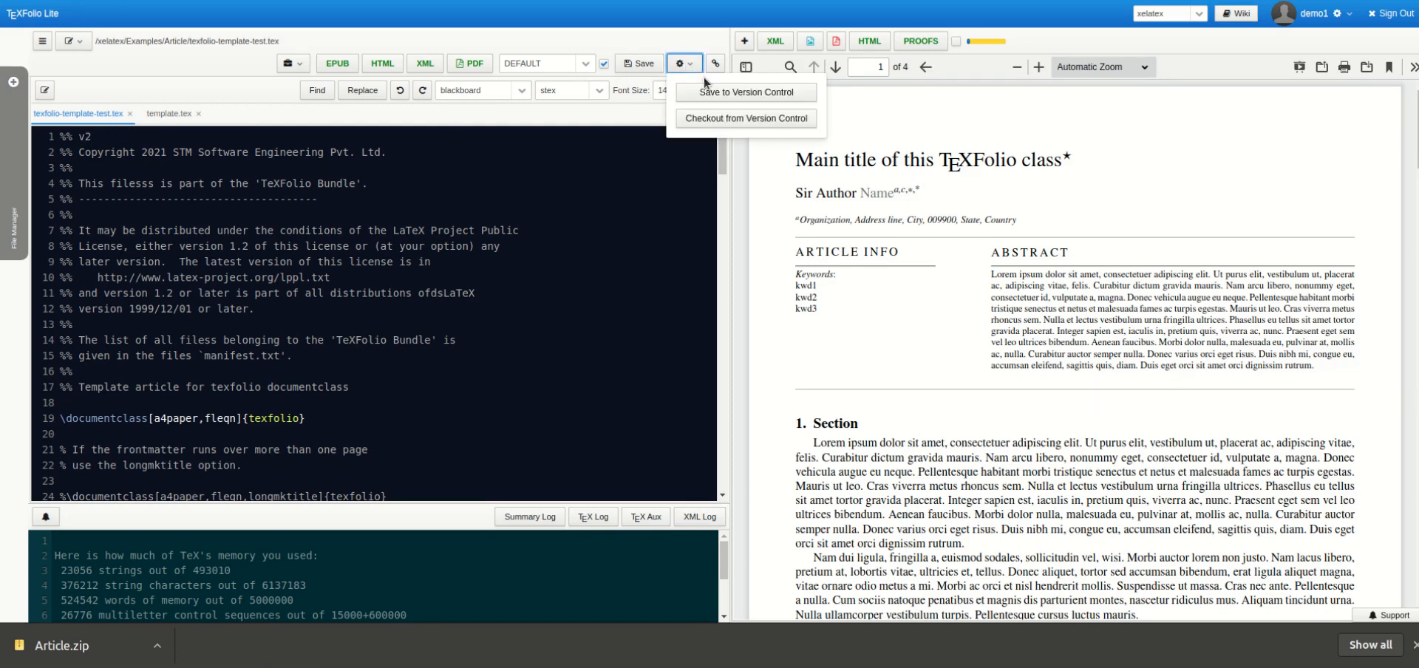
pyautogui.click(717, 120)
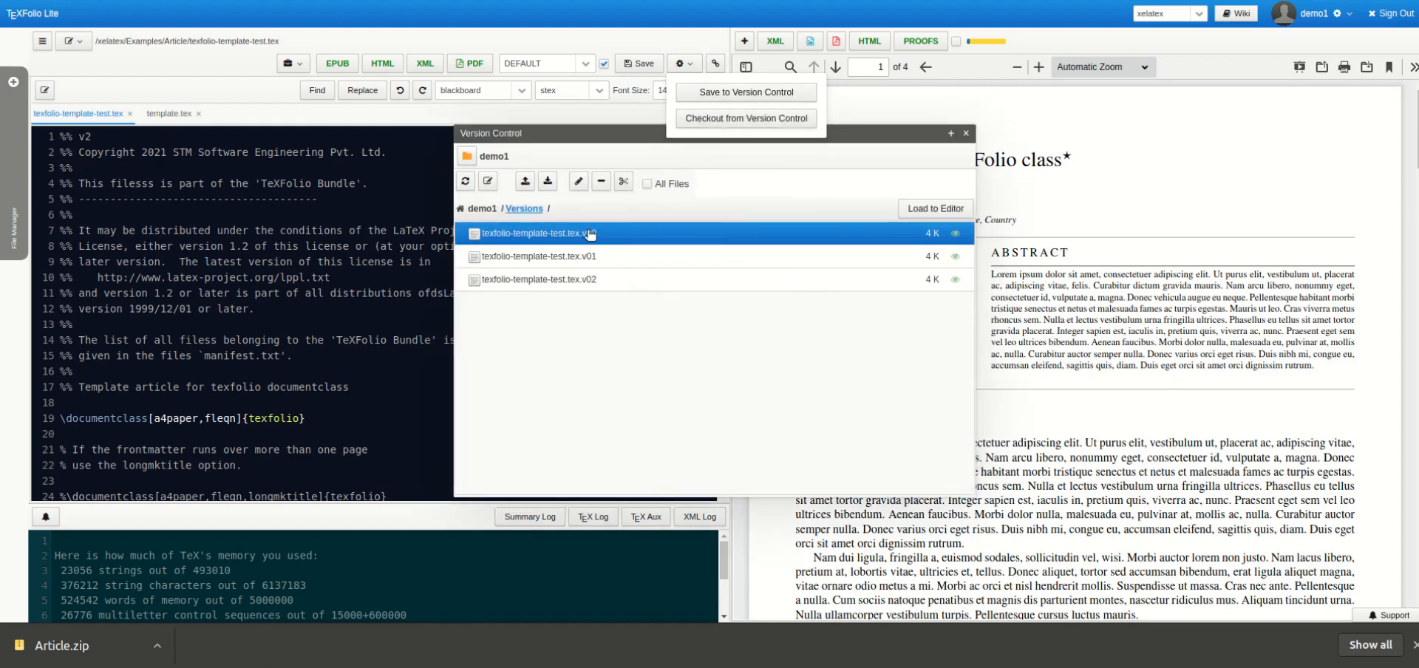
pyautogui.doubleClick(589, 233)
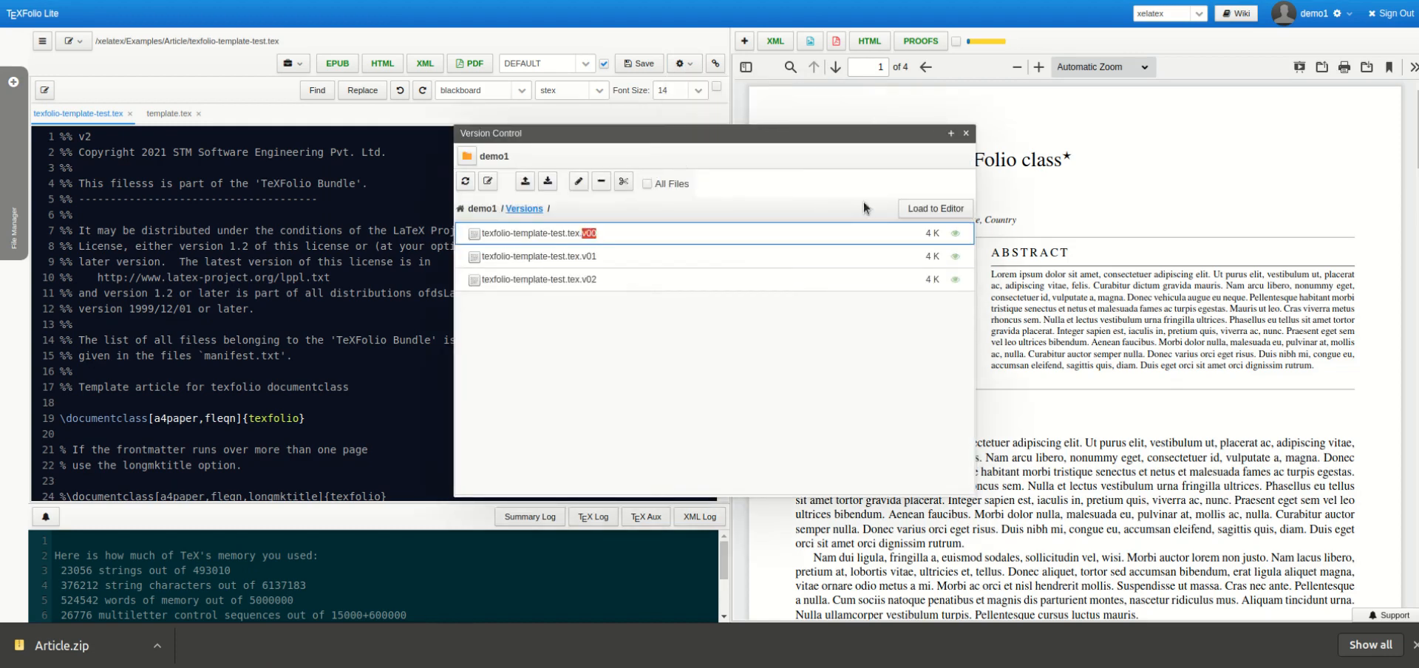
pyautogui.click(562, 279)
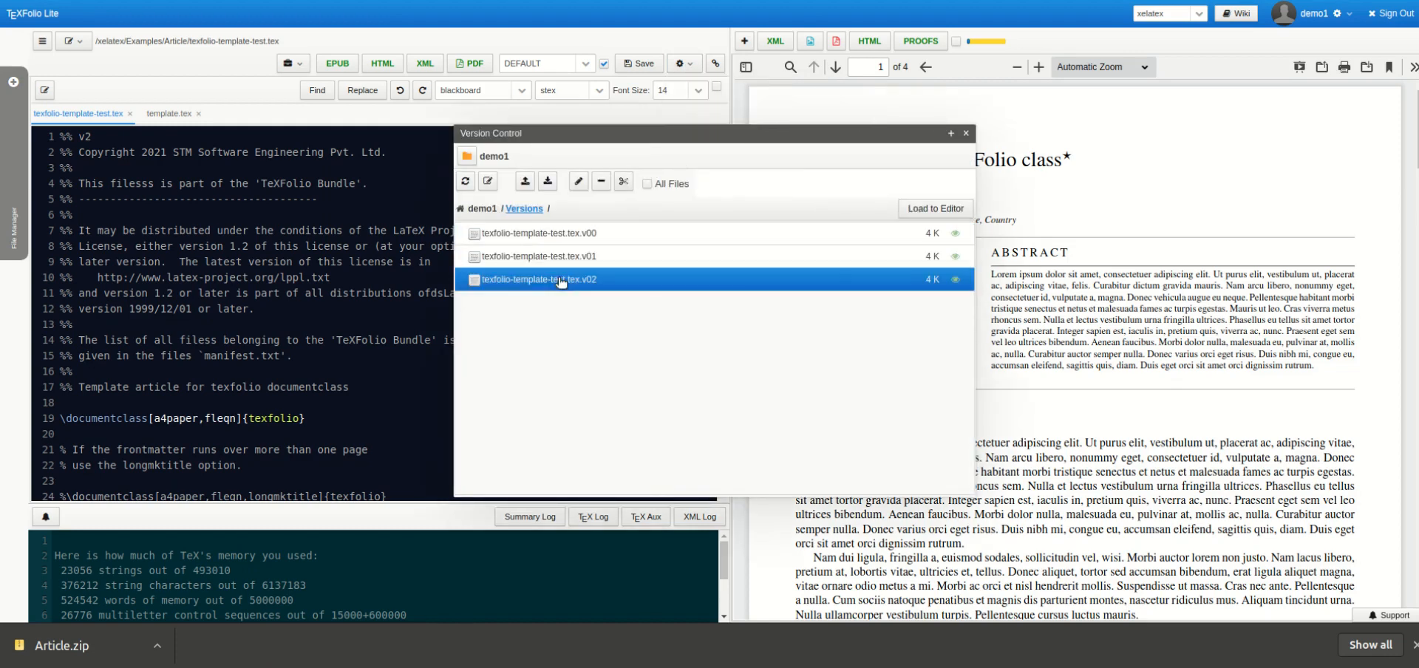
pyautogui.click(719, 234)
pyautogui.click(941, 210)
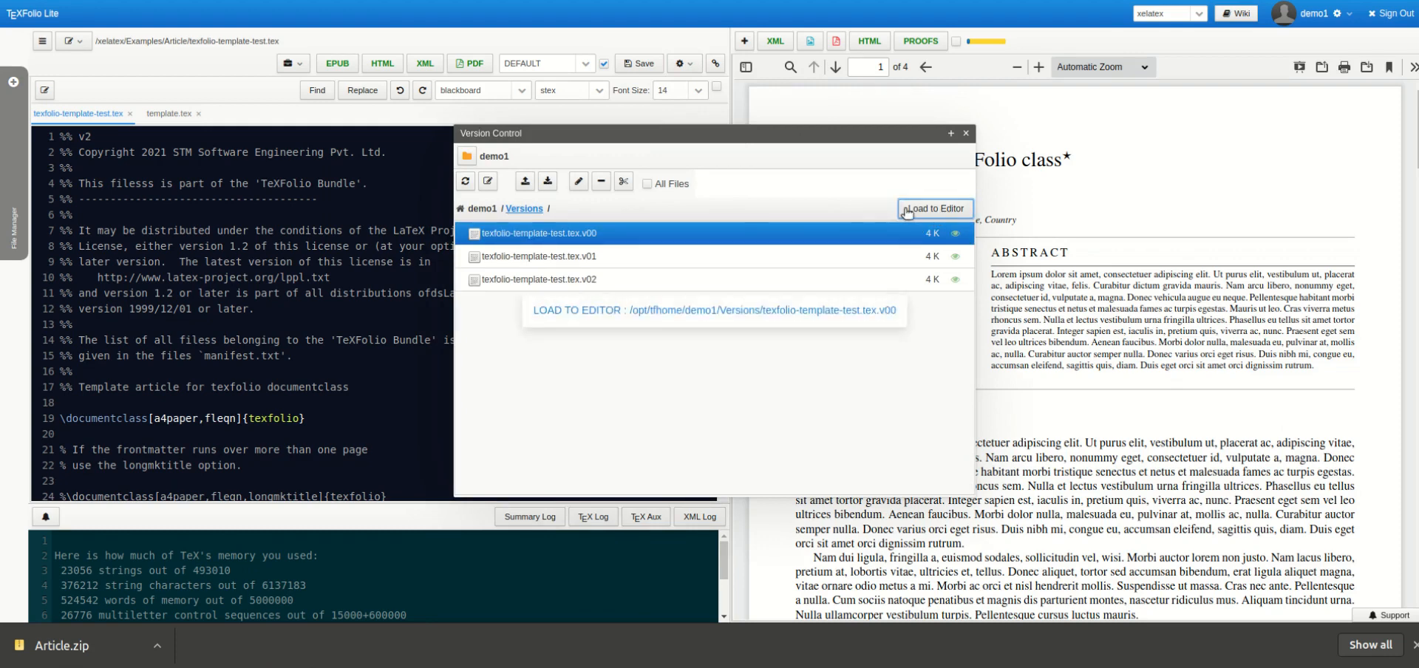
pyautogui.click(674, 255)
pyautogui.click(918, 215)
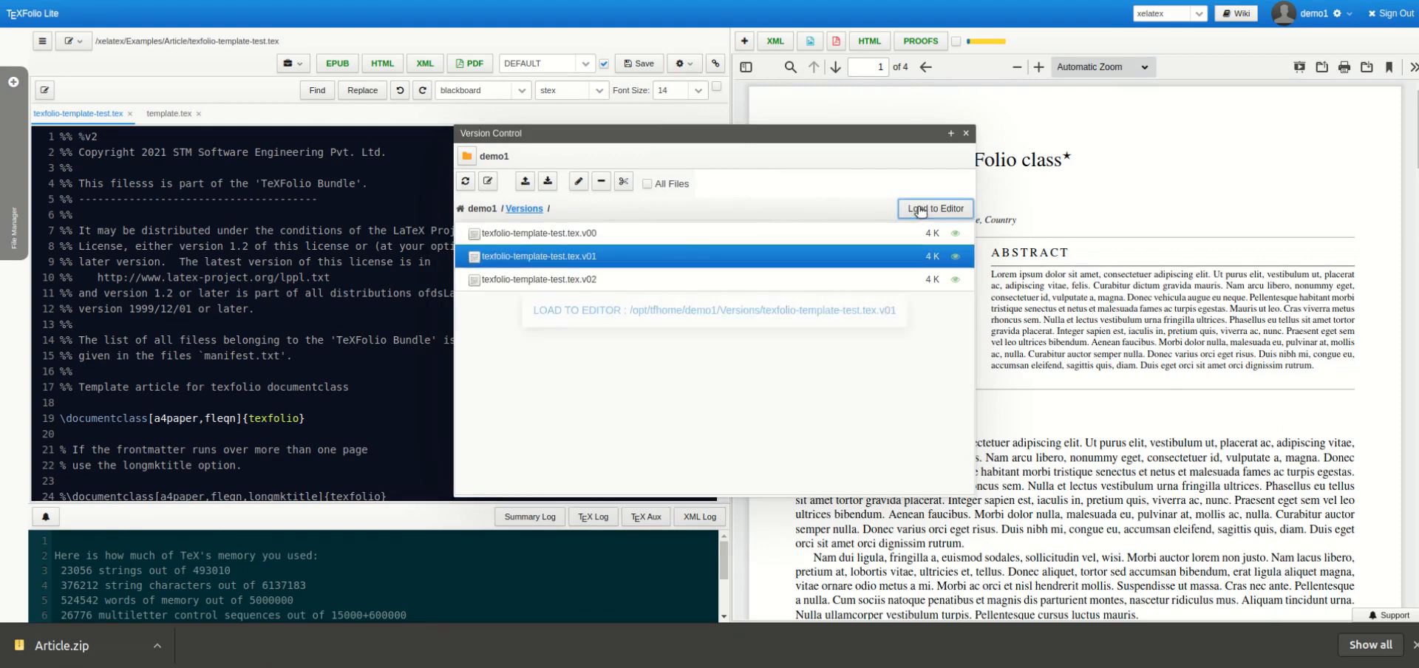
pyautogui.click(679, 279)
pyautogui.click(917, 210)
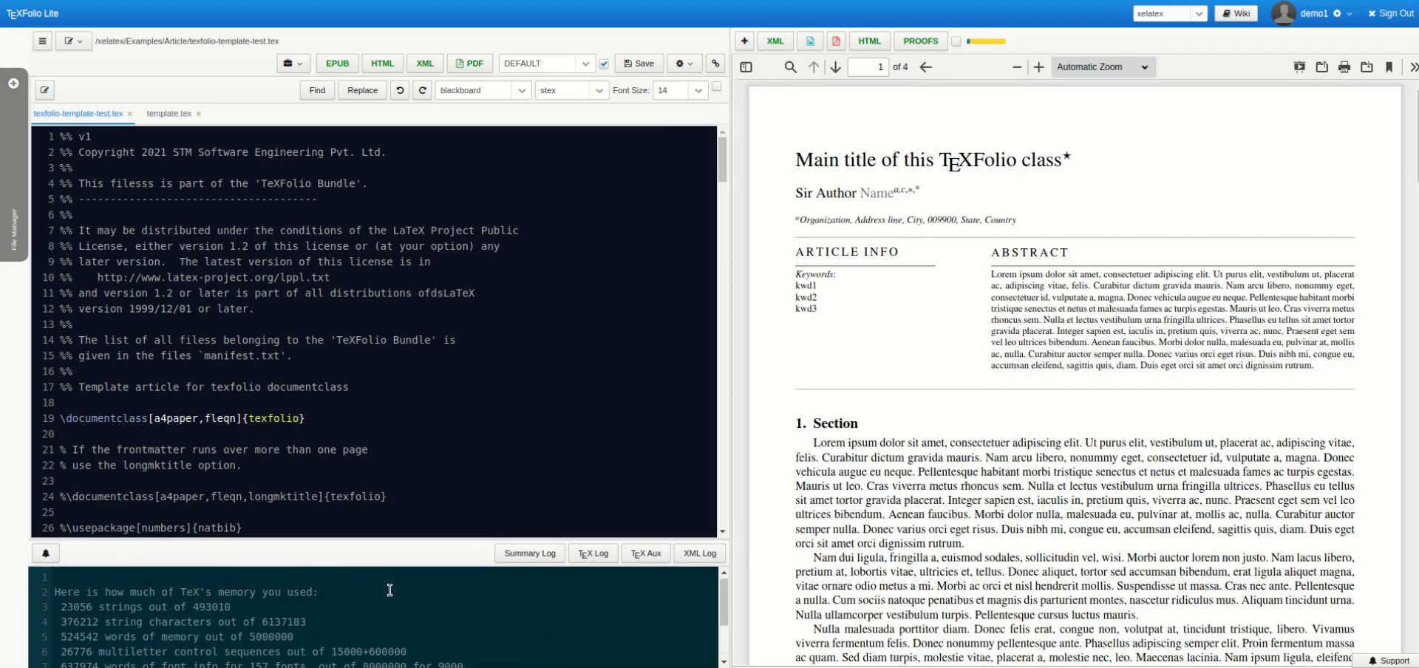
# Enlarge the log pane, look through the TeX log and return to its beginning
pyautogui.moveTo(512, 540); pyautogui.dragTo(510, 431)
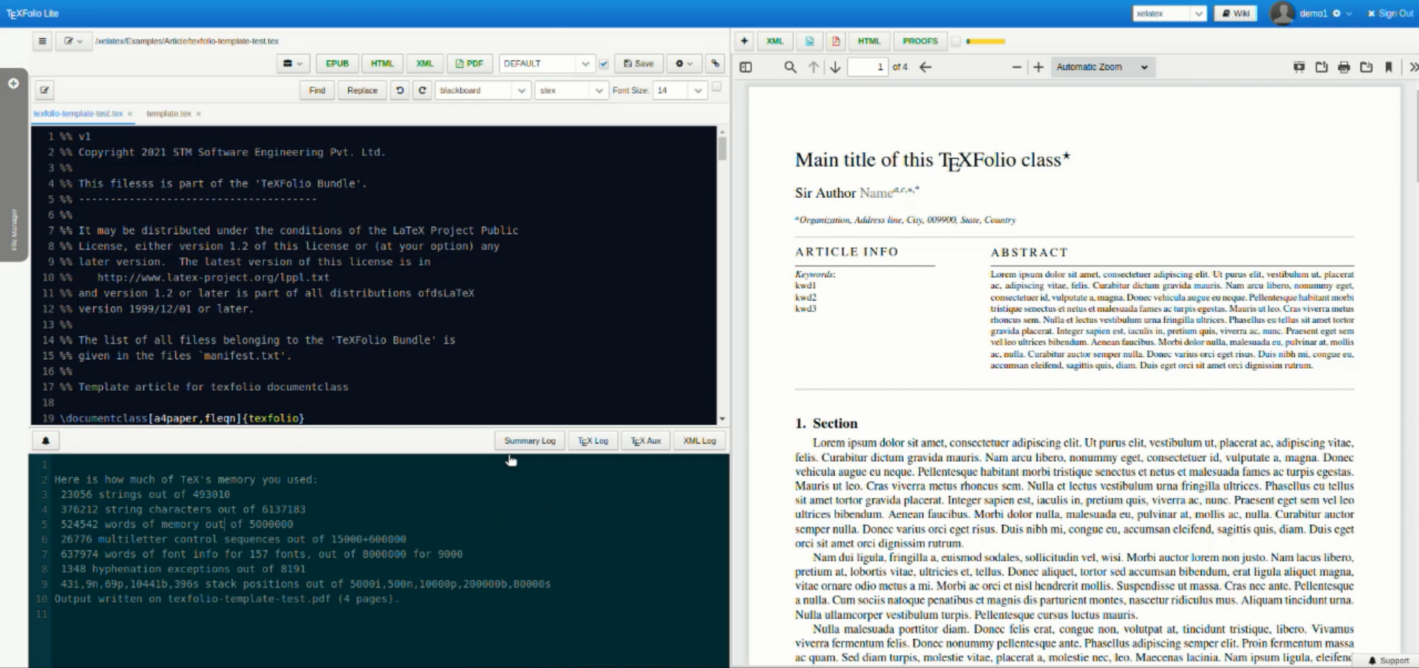
pyautogui.click(592, 440)
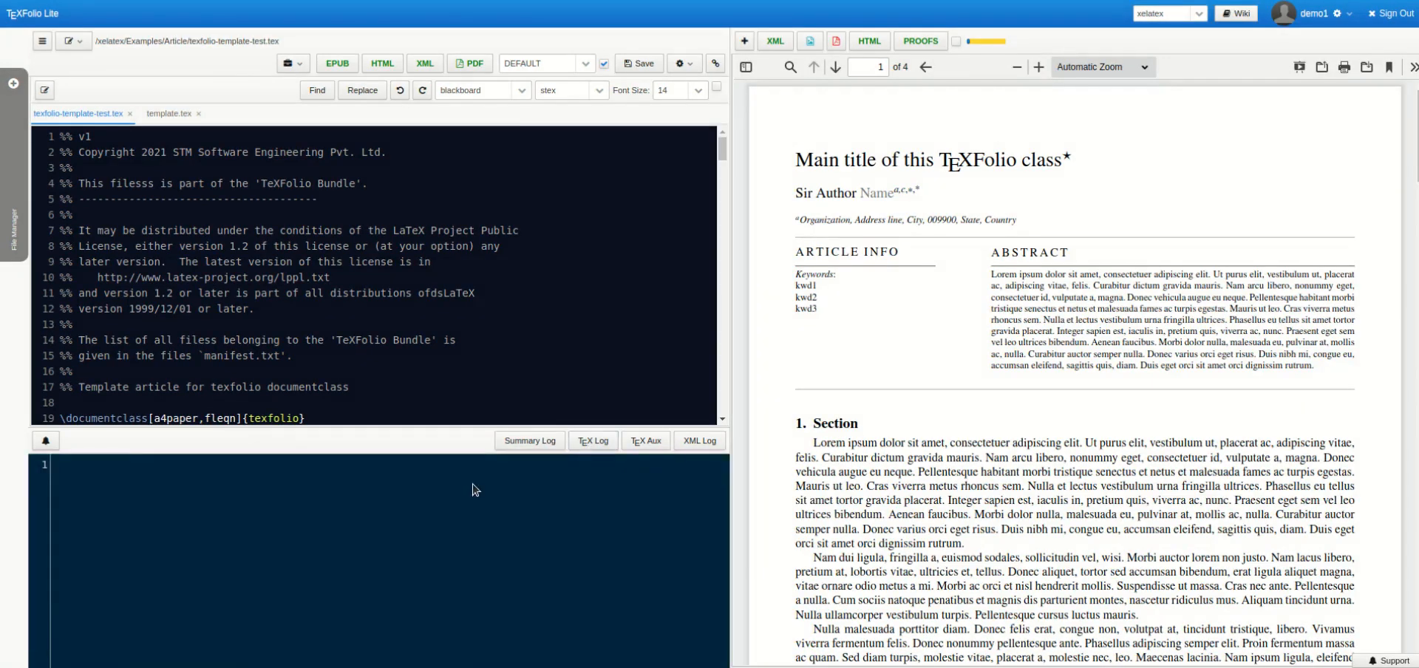
pyautogui.scroll(-6, 344, 504)
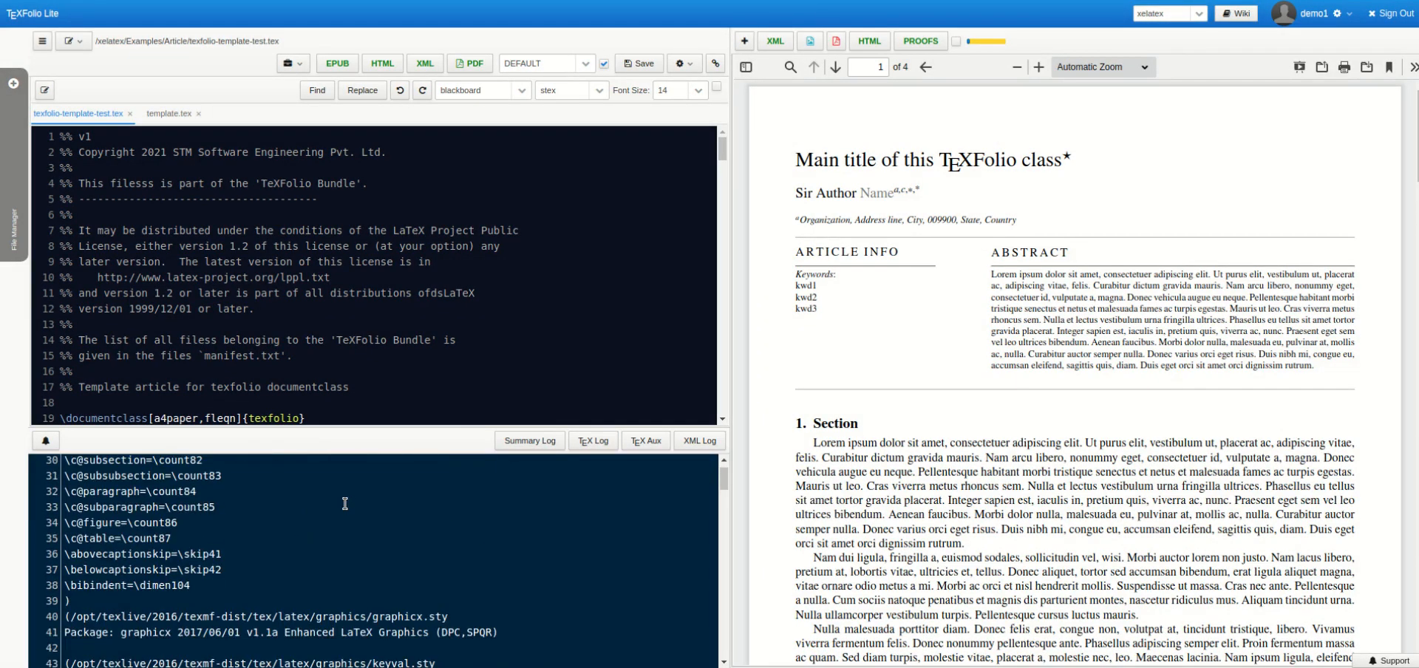
pyautogui.scroll(6, 345, 504)
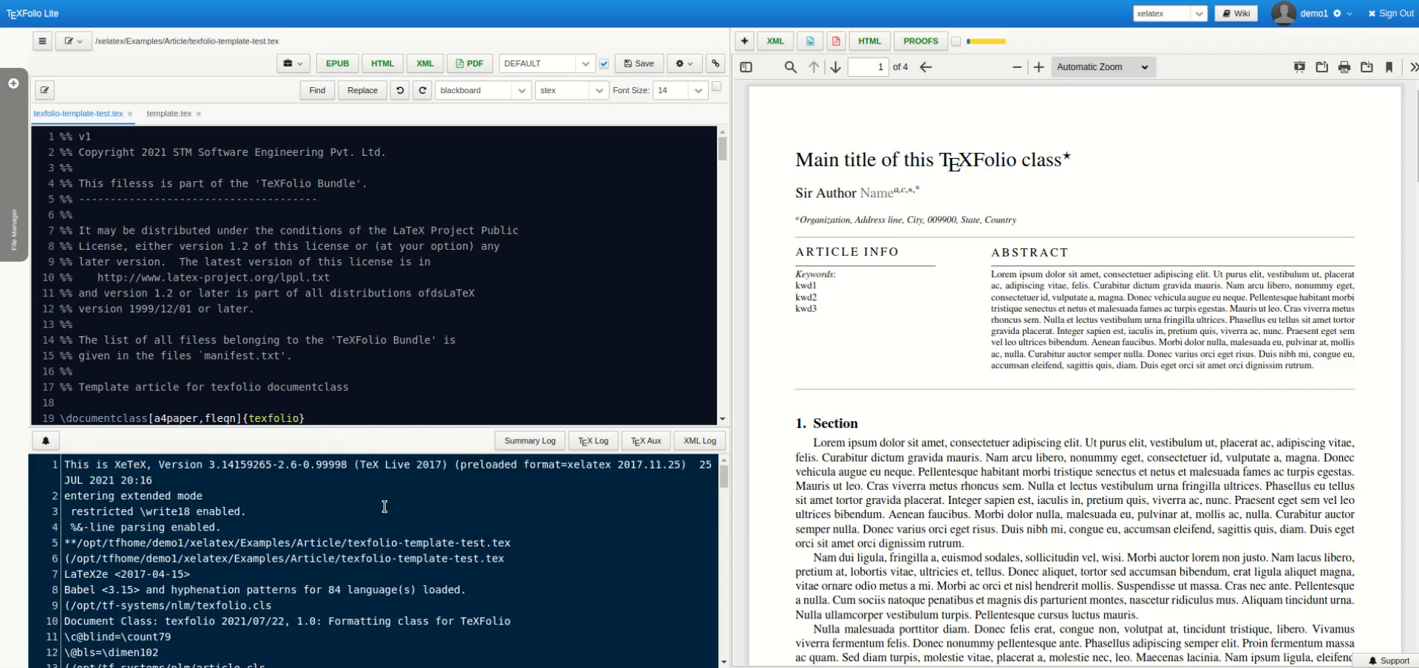
# Search the TeX log for .sty, look at the matches and close the search
pyautogui.hotkey('ctrl', 'f')
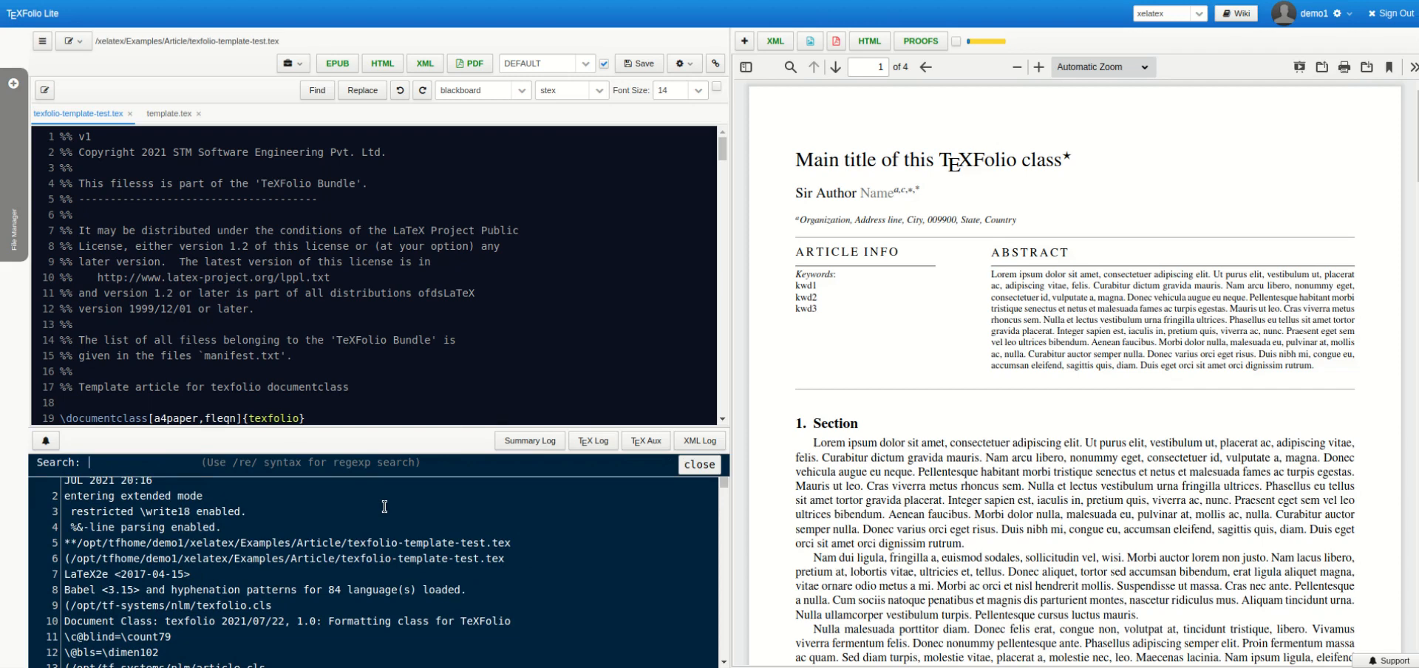
pyautogui.write('.sty')
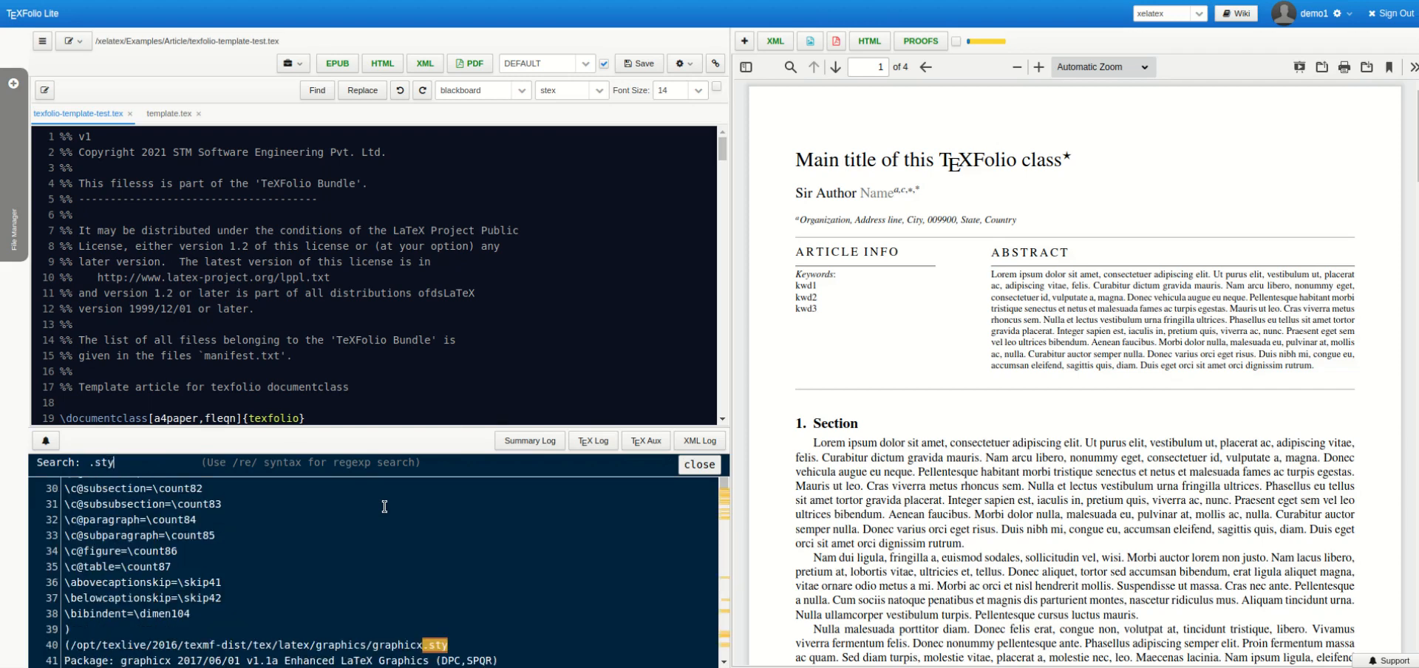
pyautogui.scroll(-1, 423, 637)
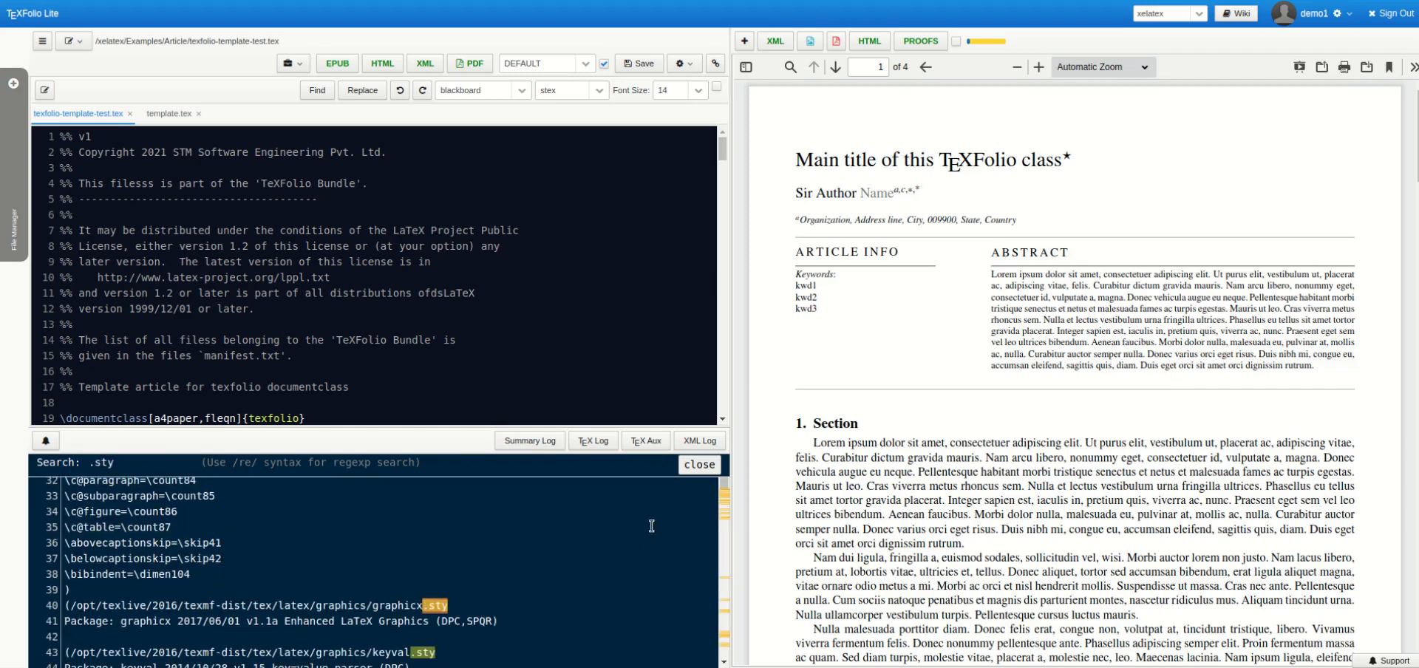
pyautogui.click(697, 464)
# View the TeX aux file and the XML log, and return to the summary log
pyautogui.click(645, 440)
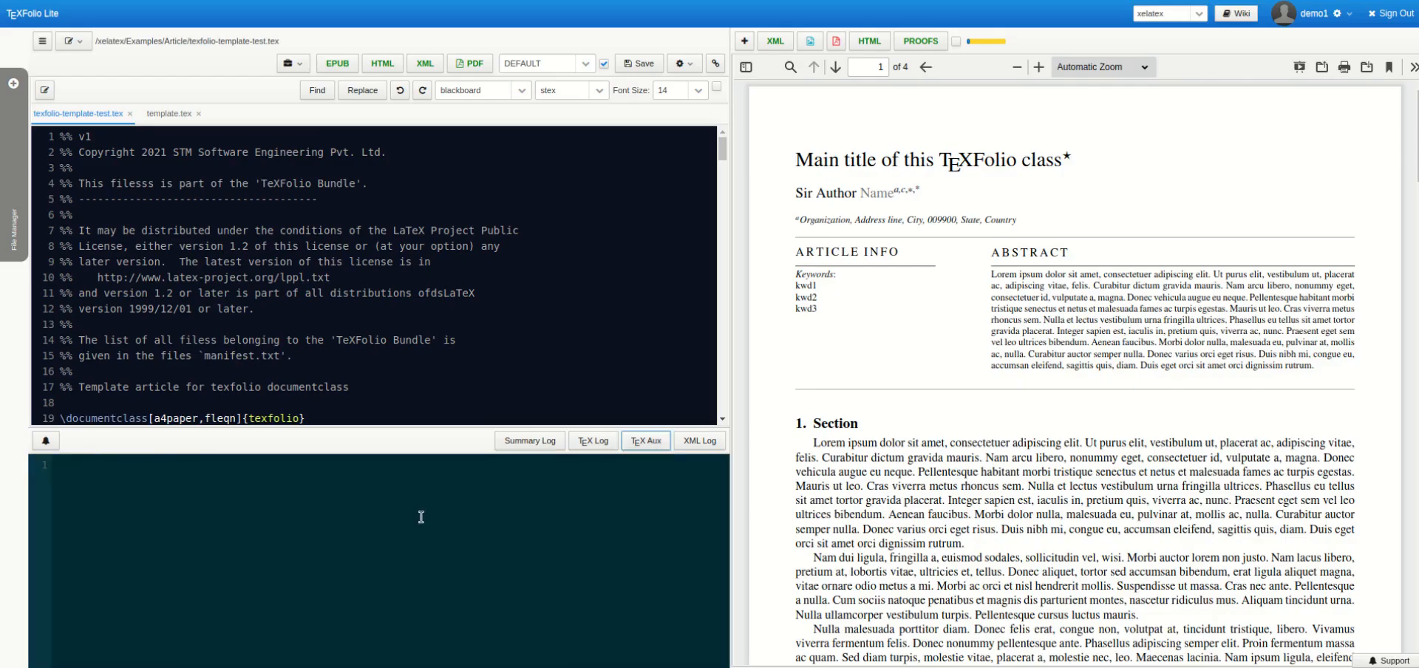
pyautogui.scroll(-4, 418, 521)
pyautogui.scroll(4, 413, 524)
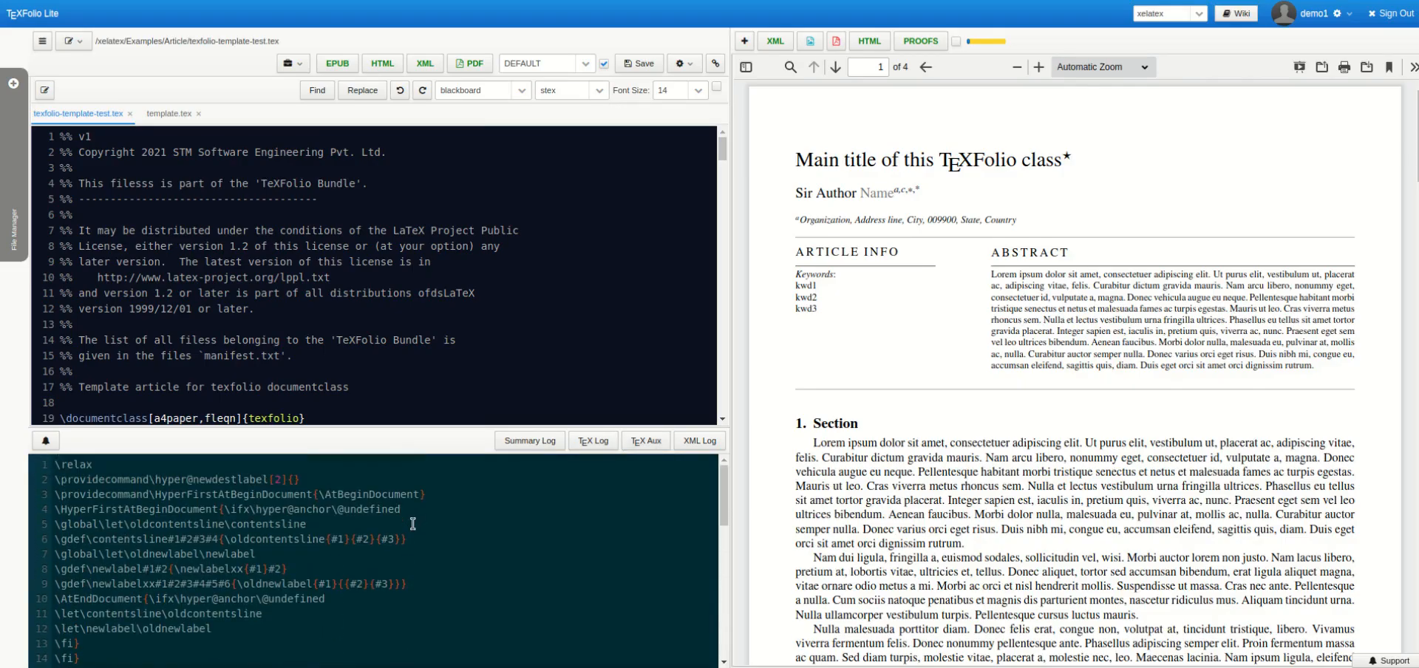
pyautogui.click(699, 442)
pyautogui.click(526, 442)
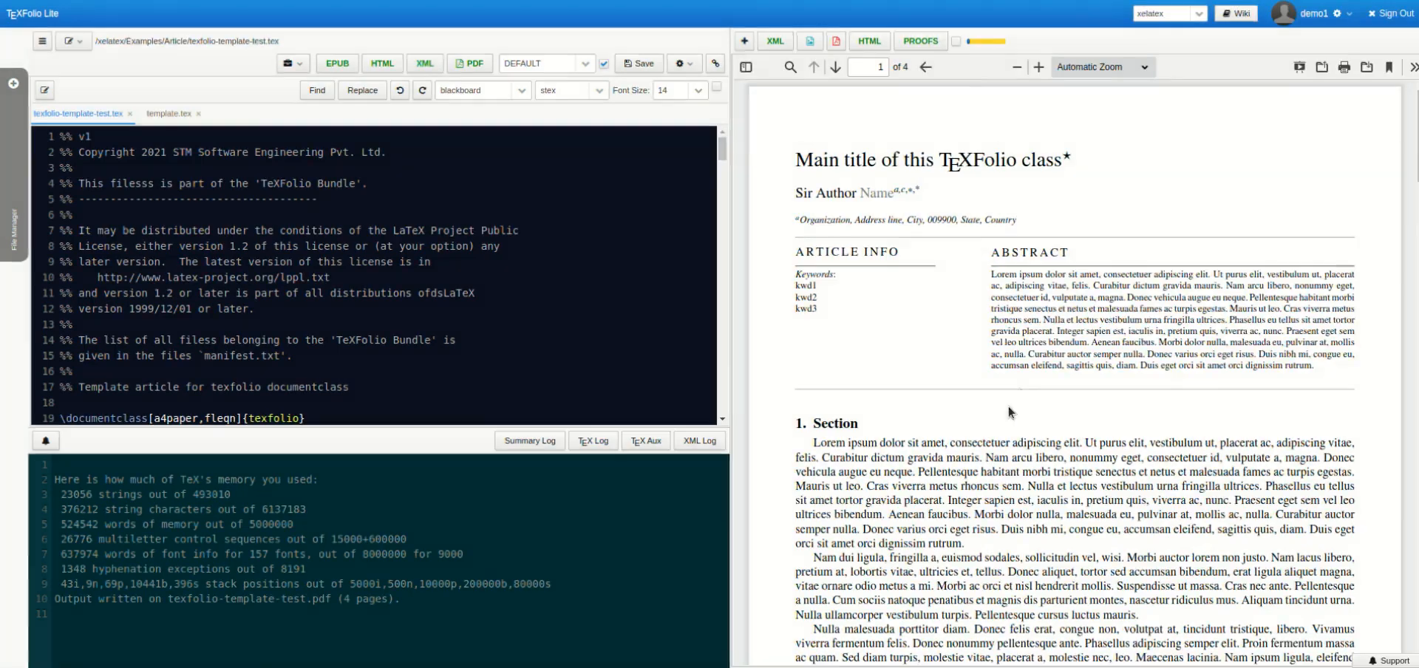
# Page through the PDF preview to page 4 and back to page 1, and briefly show the page thumbnails
pyautogui.scroll(-6, 1019, 394)
pyautogui.scroll(3, 1020, 394)
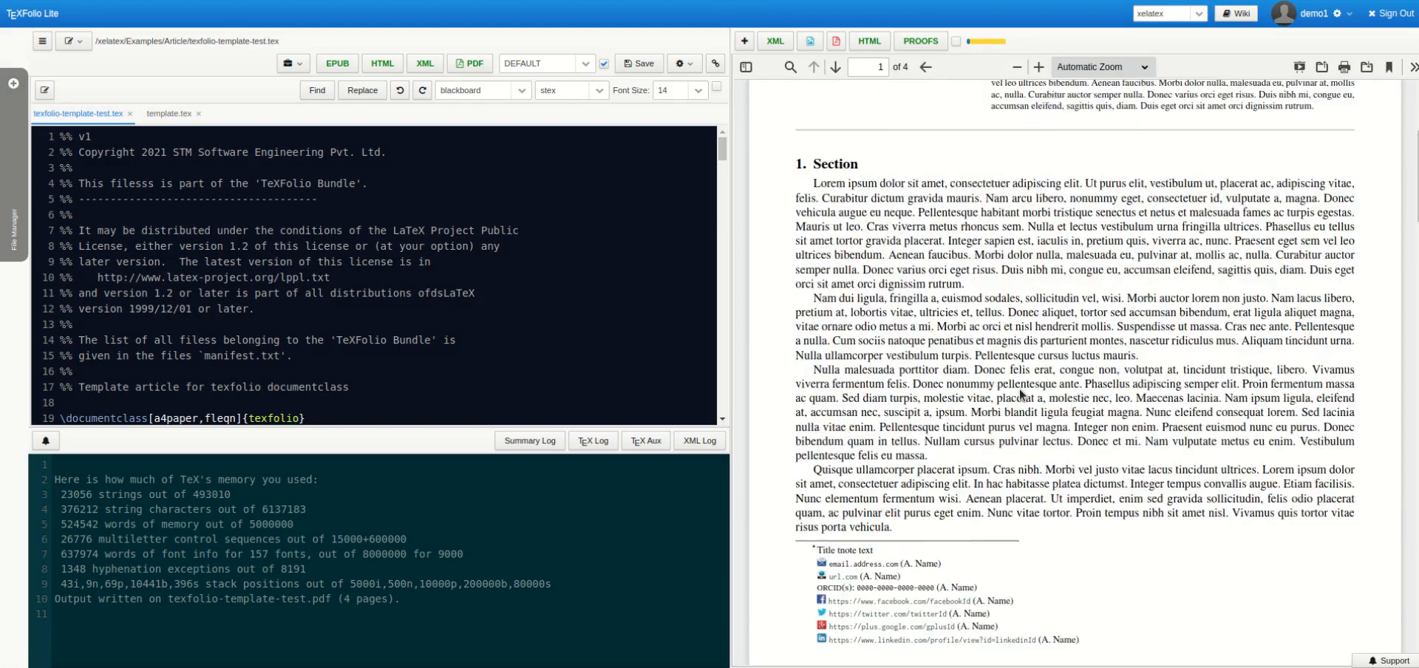
pyautogui.scroll(3, 1020, 394)
pyautogui.click(836, 67)
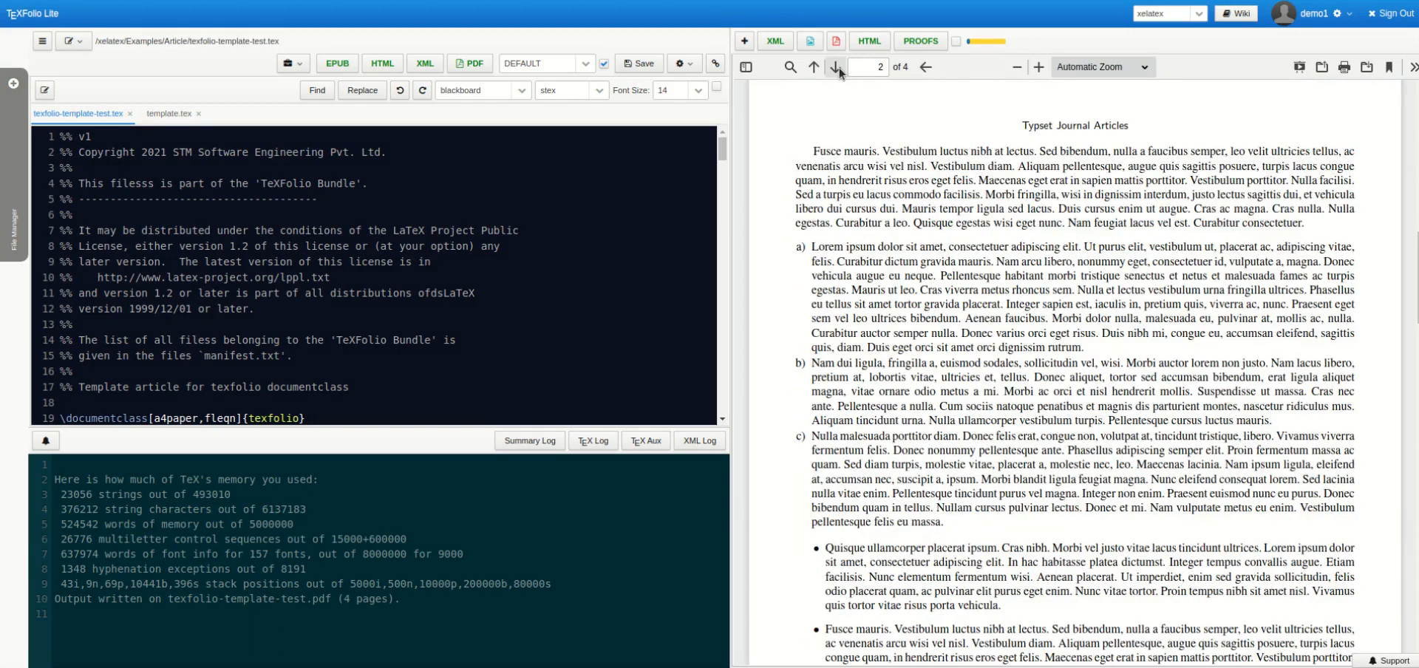
pyautogui.click(836, 67)
pyautogui.click(835, 68)
pyautogui.click(818, 67)
pyautogui.click(817, 68)
pyautogui.click(817, 67)
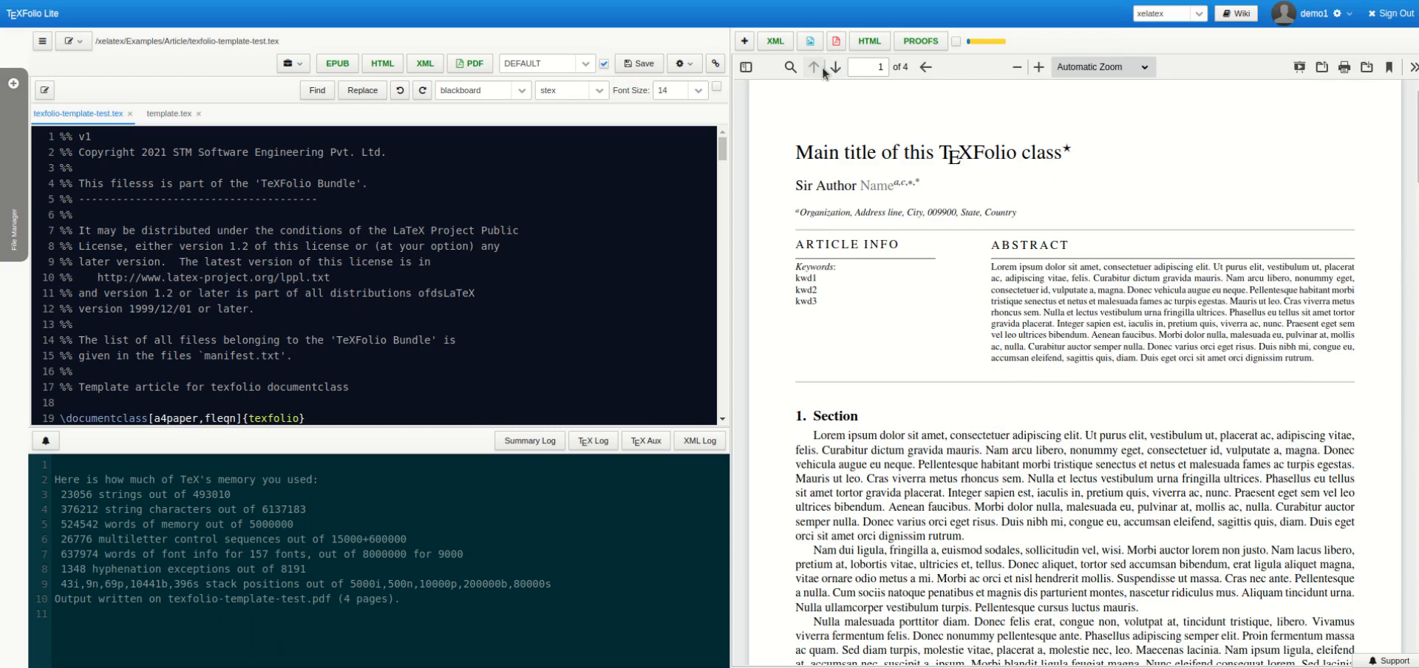
pyautogui.click(745, 67)
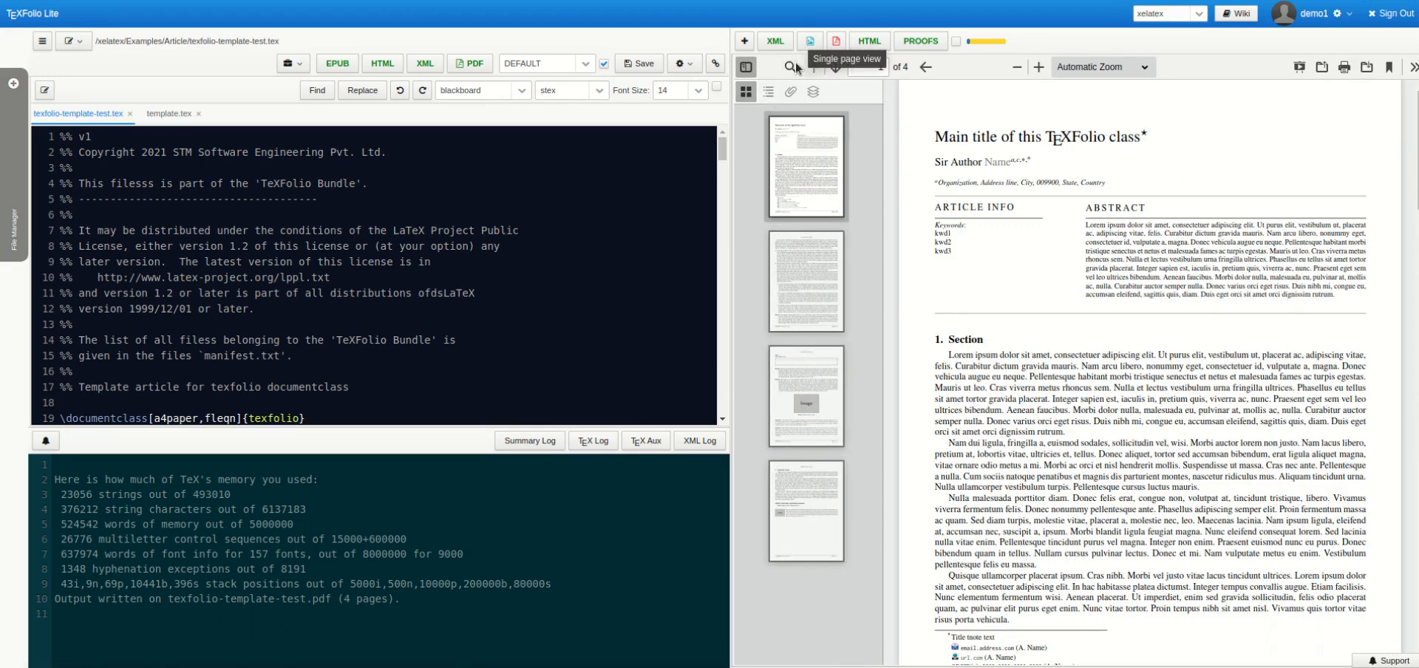
pyautogui.click(746, 67)
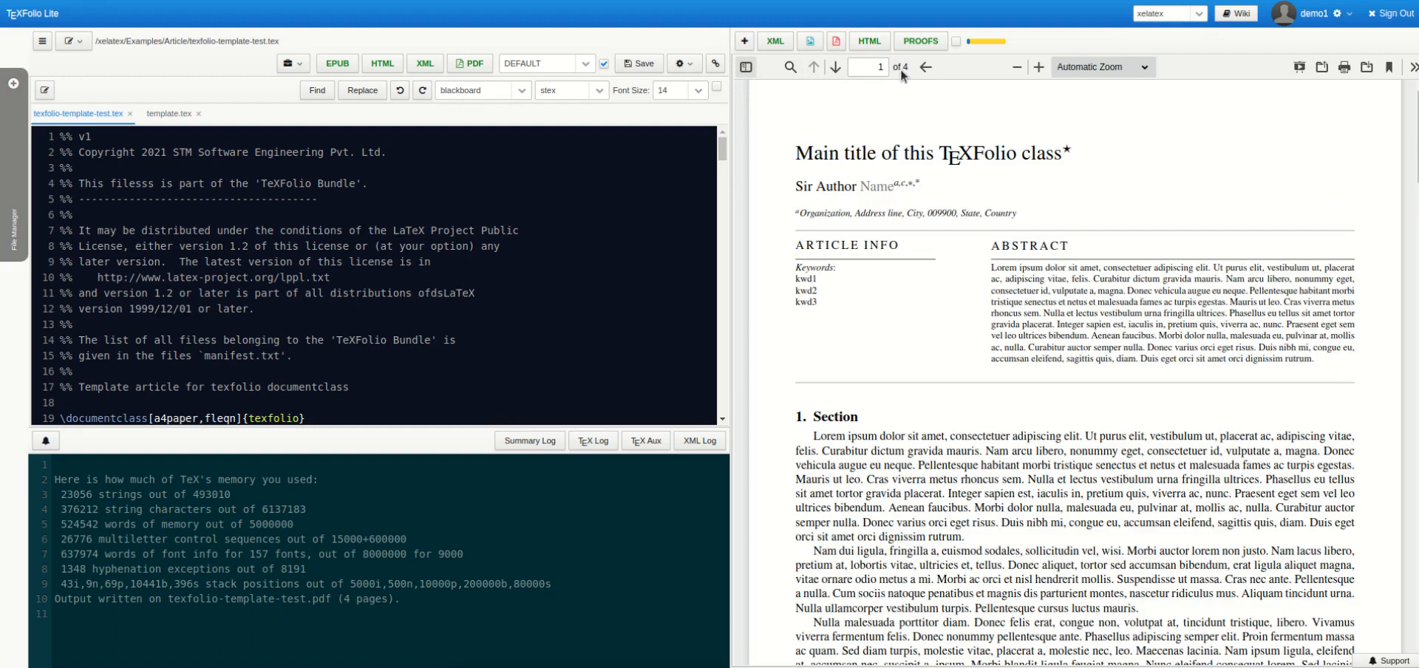
# Try zooming the PDF preview in and out, and set its zoom to Page Fit
pyautogui.click(1037, 68)
pyautogui.click(1037, 67)
pyautogui.click(1037, 67)
pyautogui.click(1018, 67)
pyautogui.click(1018, 68)
pyautogui.click(1018, 67)
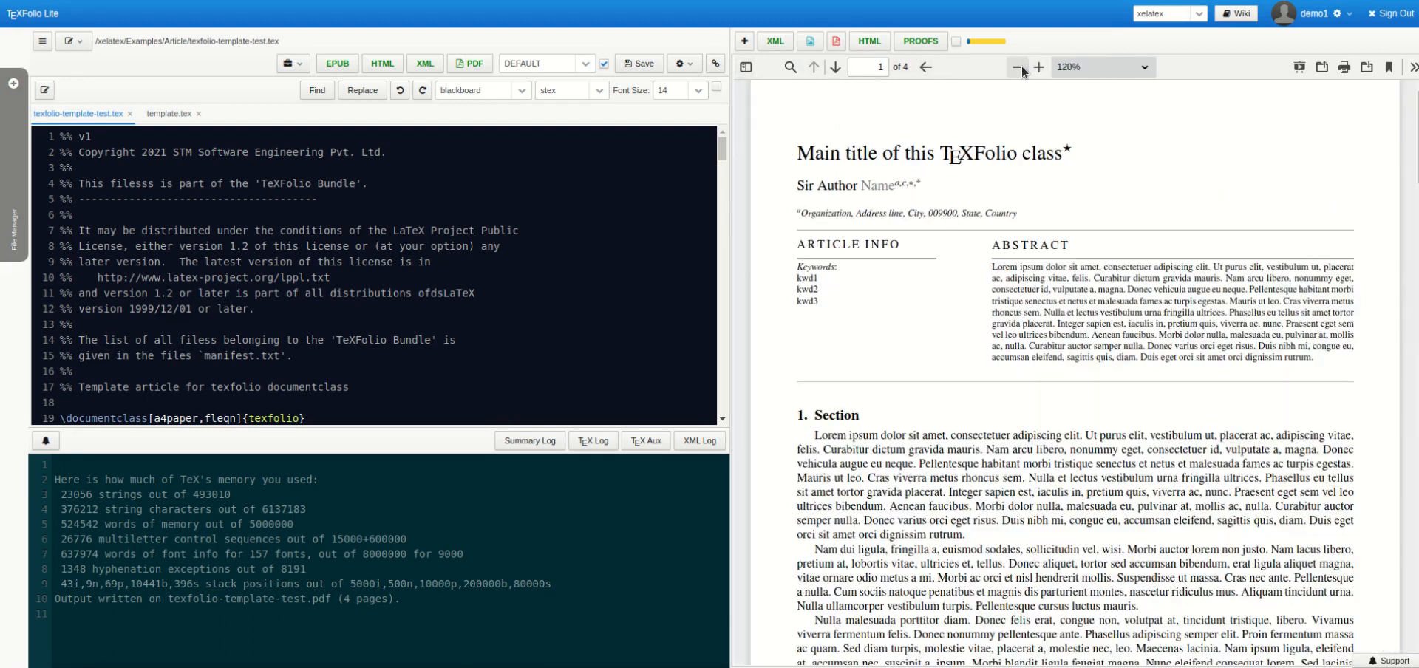
pyautogui.click(1091, 68)
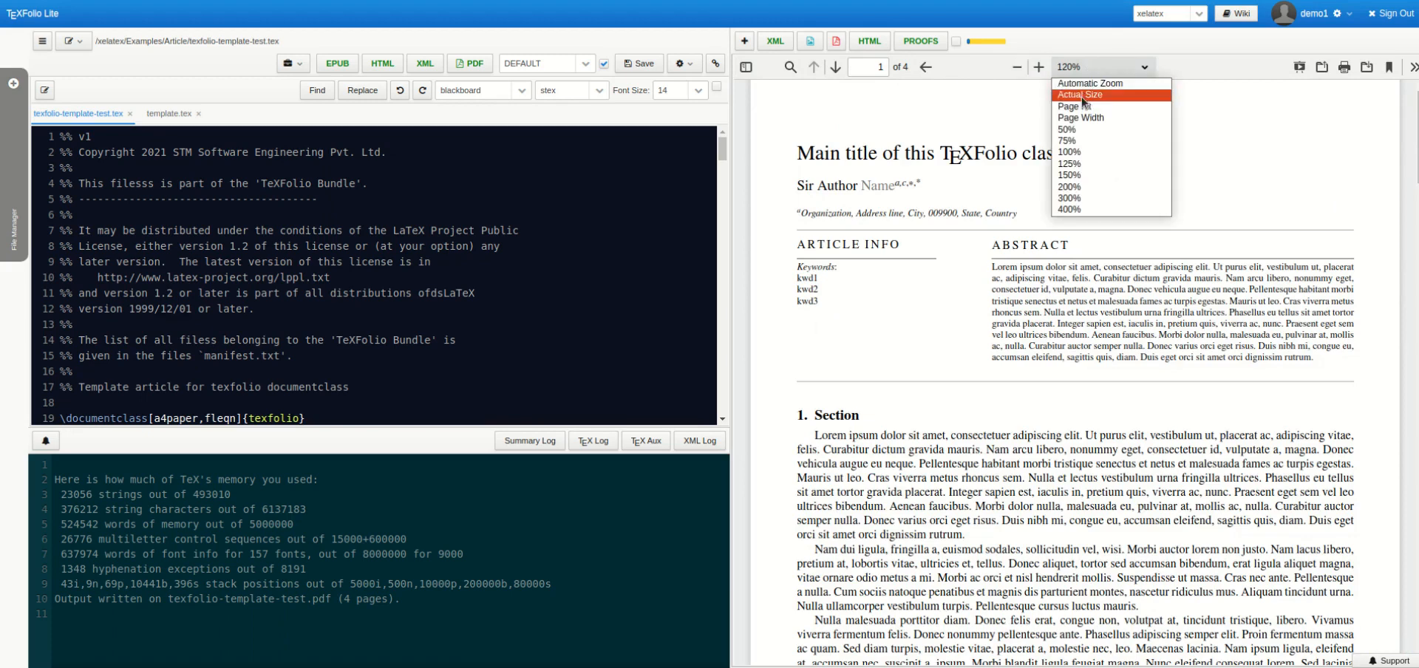
pyautogui.click(1082, 107)
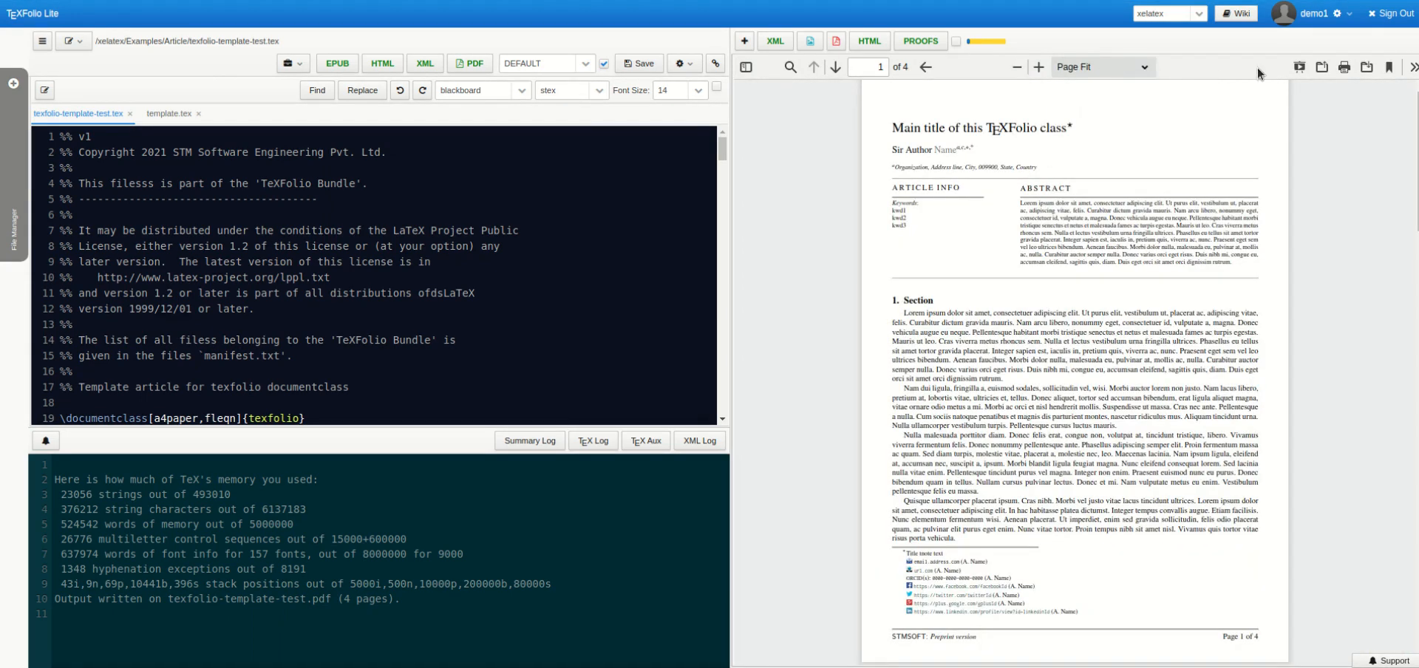
# Arrange the PDF preview in Odd Spreads, and view it expanded to full width before restoring the split layout
pyautogui.click(1412, 67)
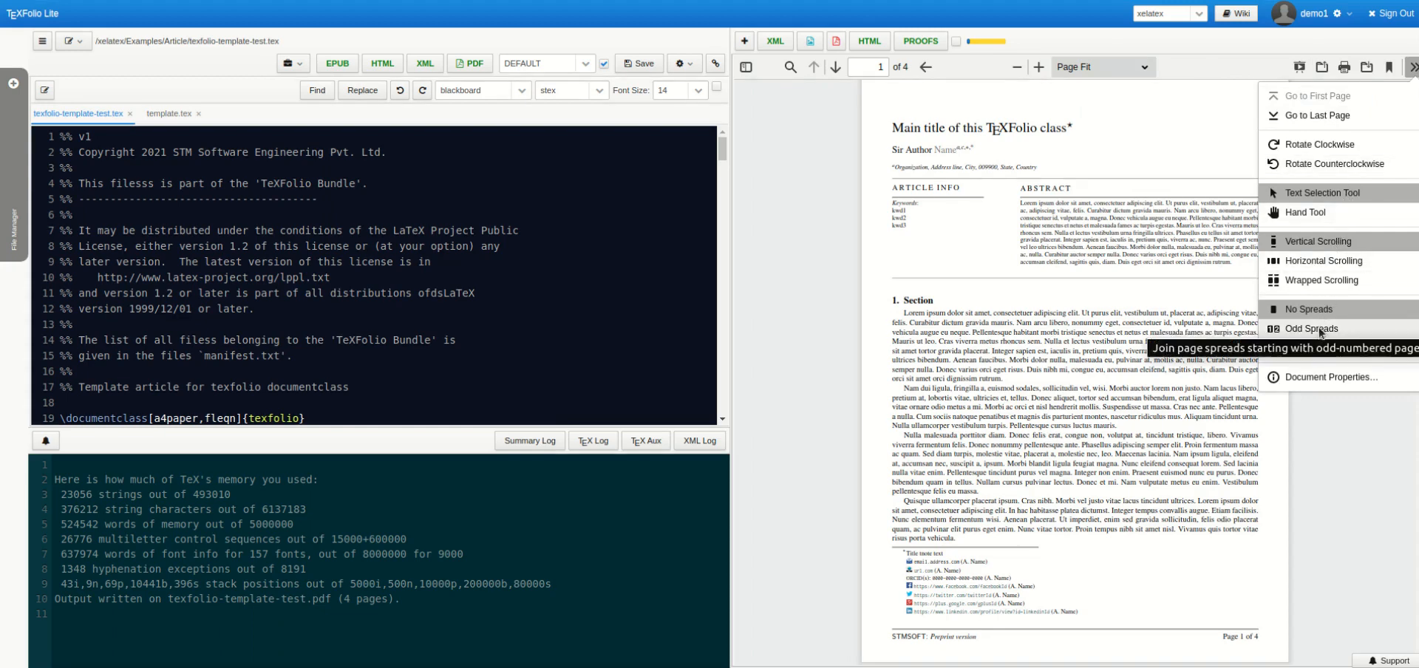
pyautogui.click(1310, 329)
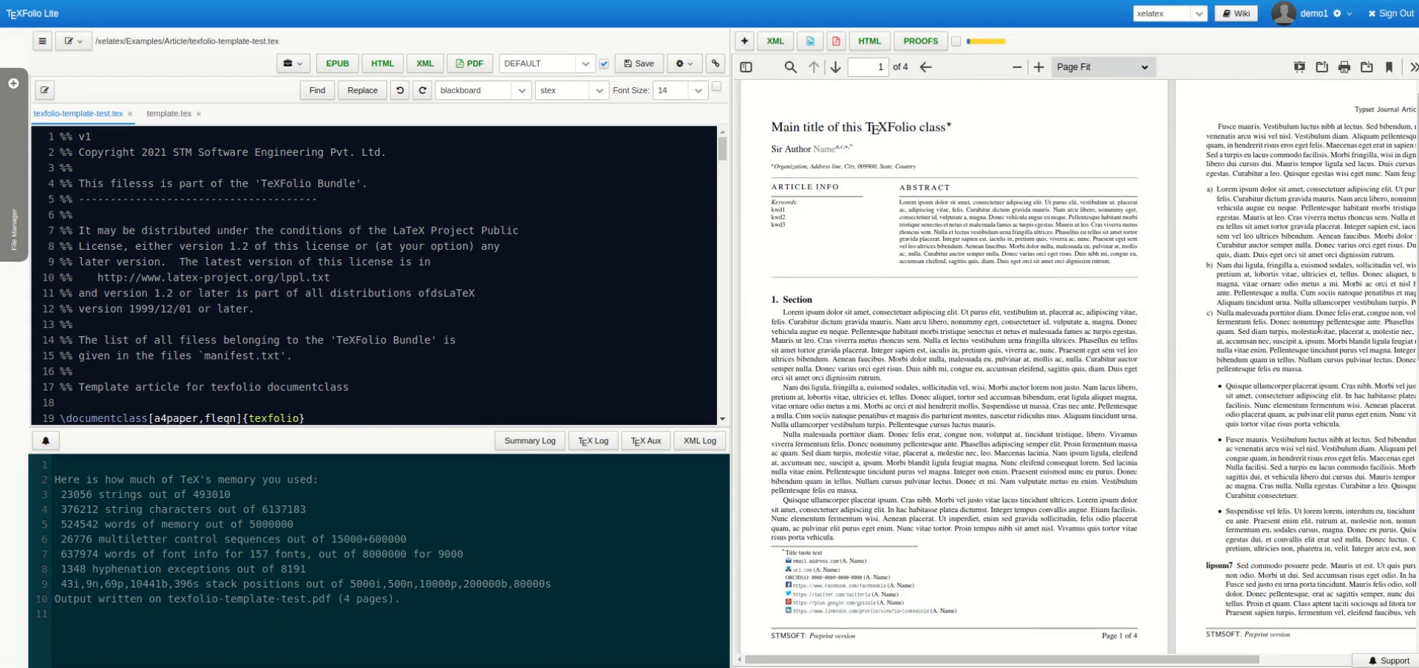
pyautogui.click(744, 41)
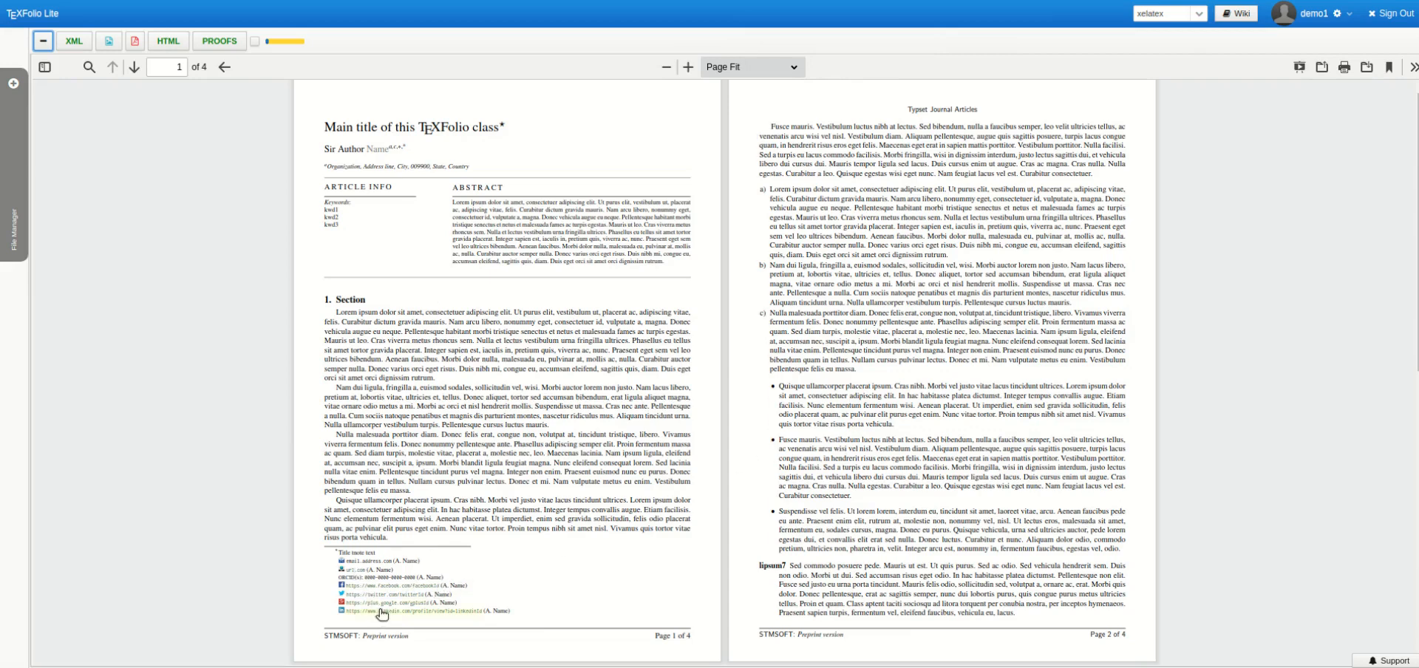
pyautogui.click(43, 42)
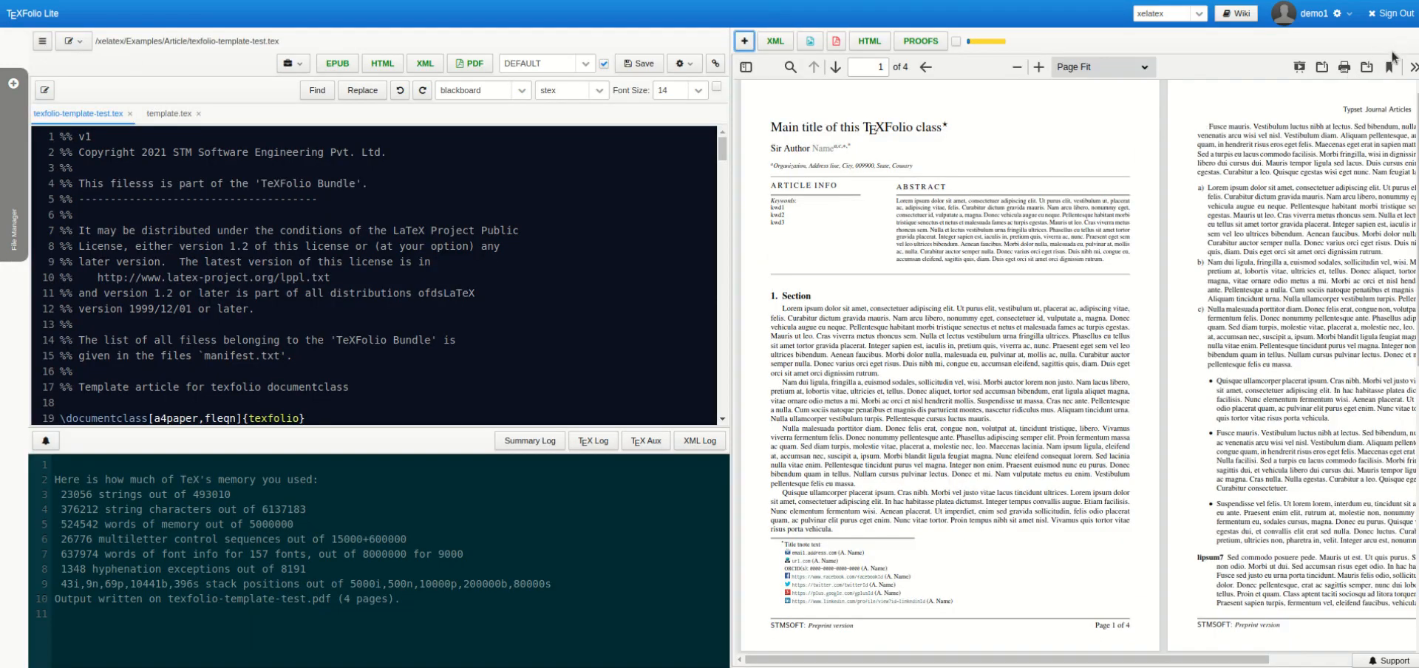
# Return the PDF preview to No Spreads, and view the page image preview with its fit-to-width and fit-to-height options
pyautogui.click(1407, 68)
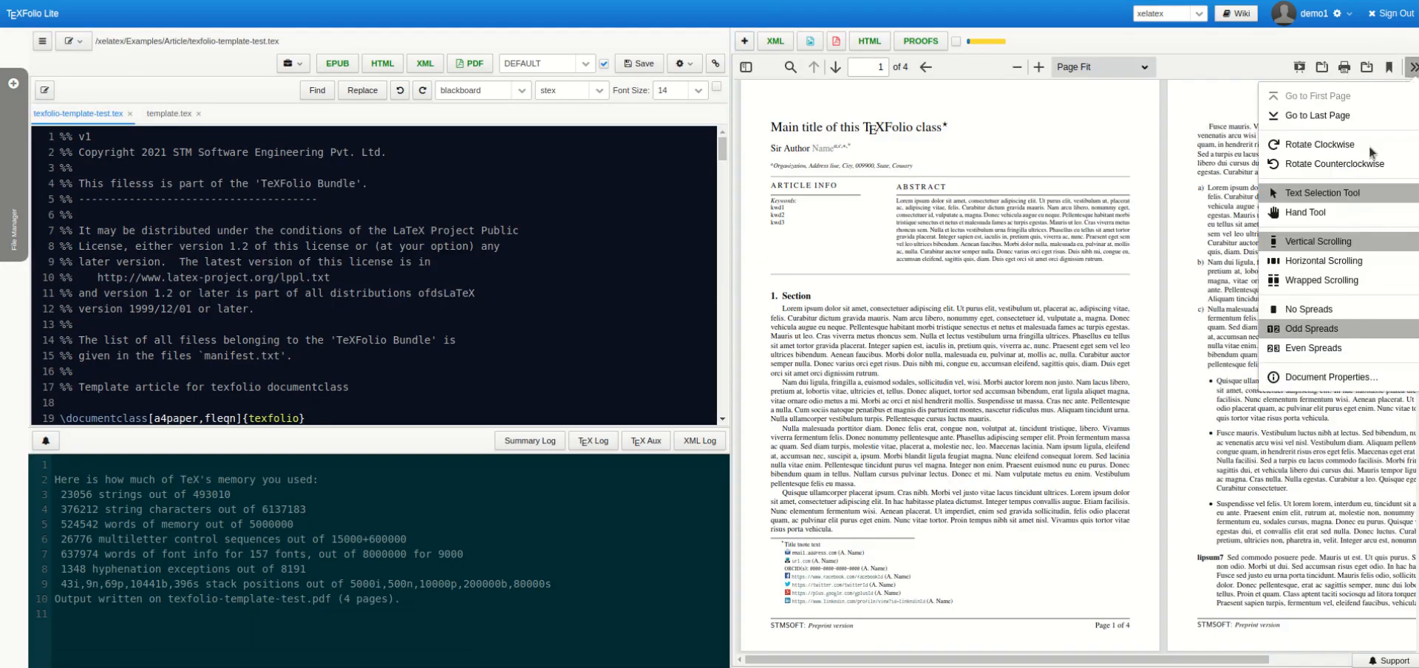
pyautogui.click(1291, 309)
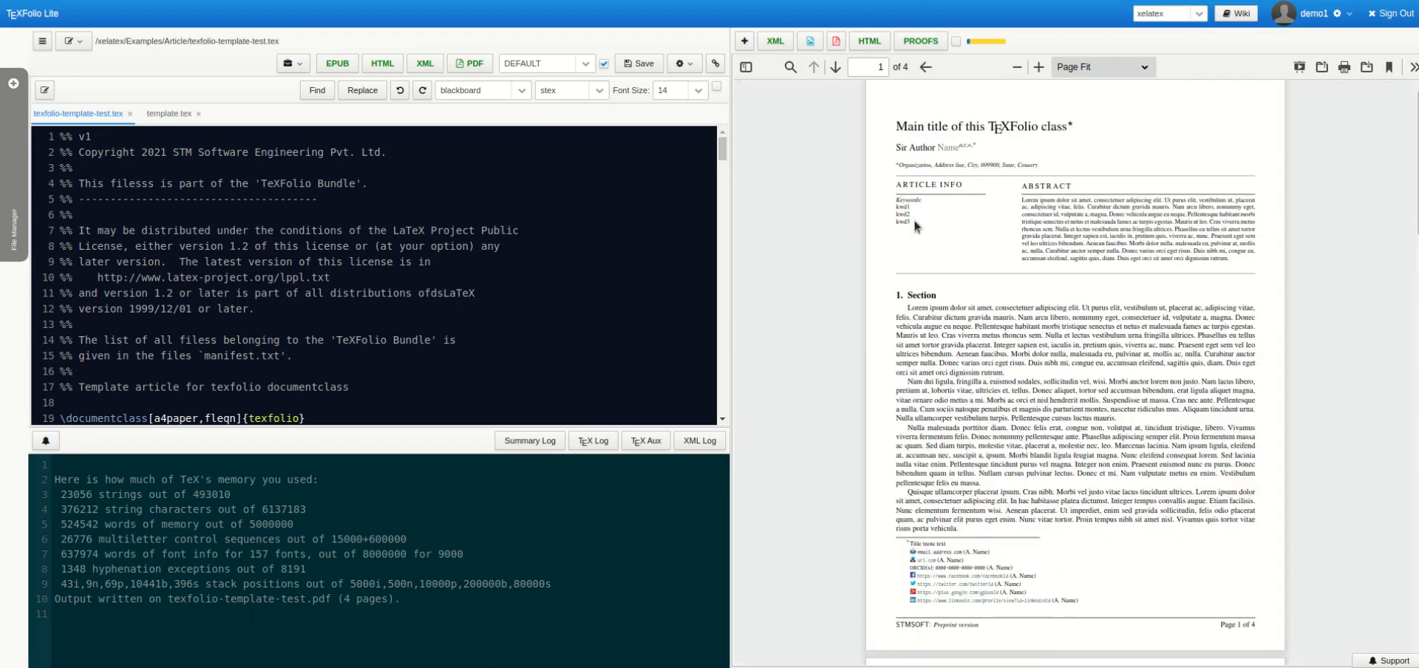
pyautogui.click(810, 41)
pyautogui.scroll(-5, 958, 204)
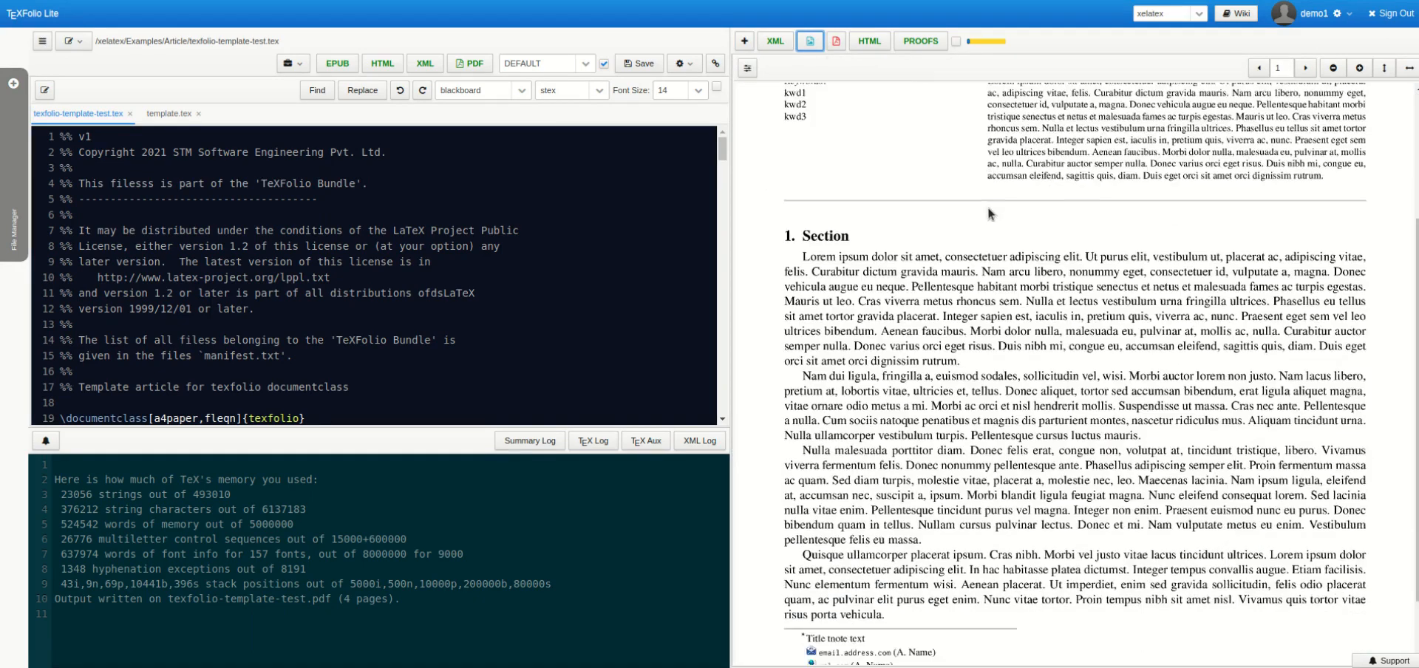
pyautogui.scroll(5, 989, 212)
pyautogui.click(1410, 68)
pyautogui.click(1387, 69)
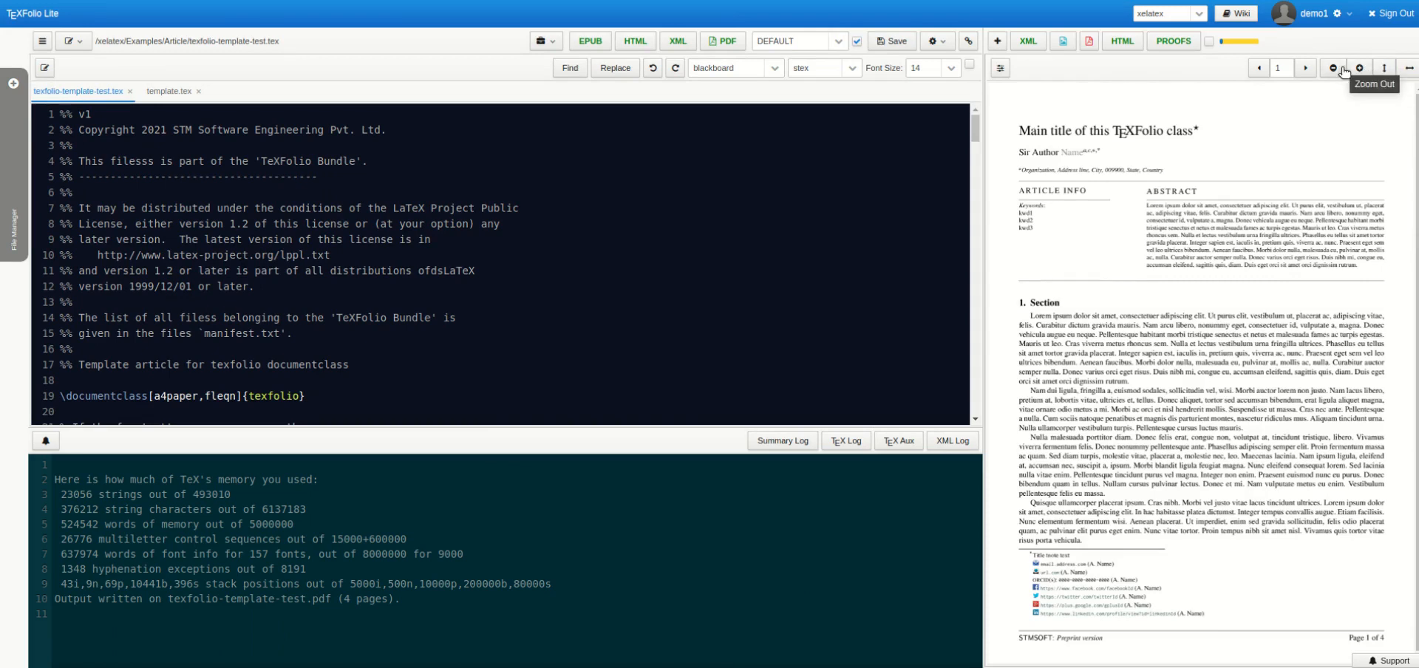
# Page forward and back through the page image preview, and widen the preview pane
pyautogui.click(1306, 71)
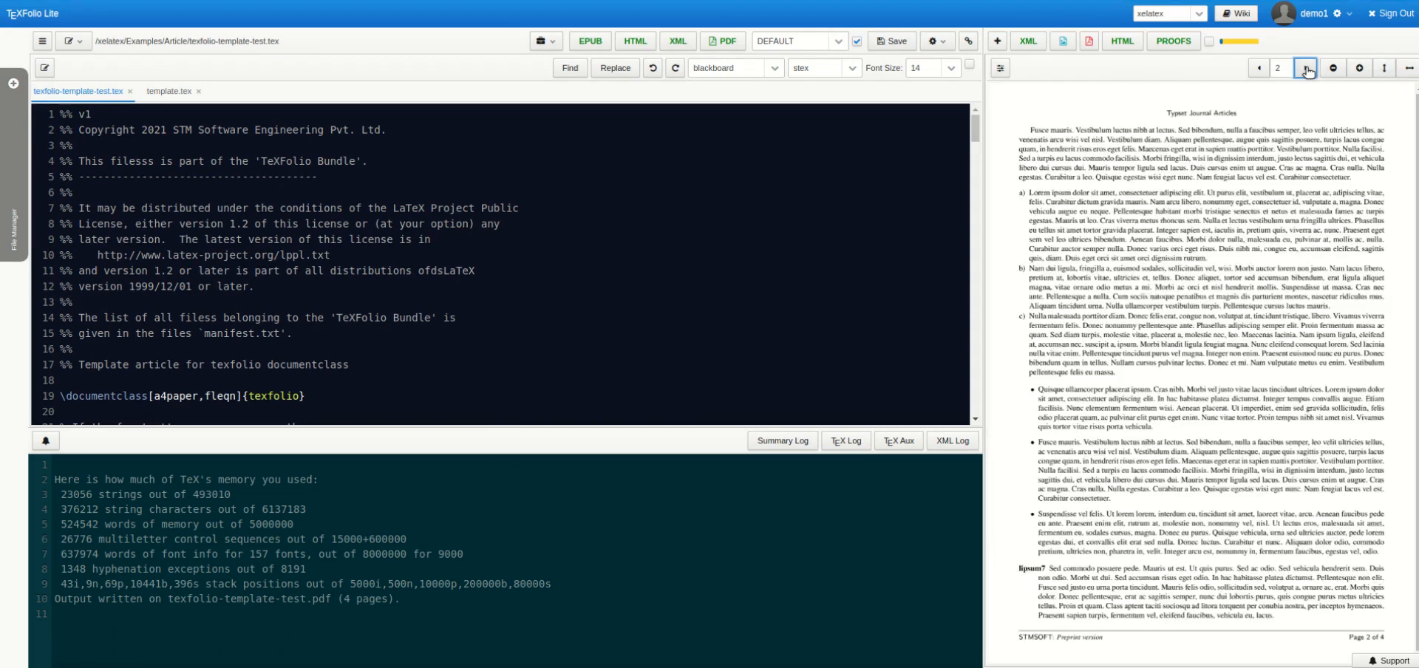
pyautogui.moveTo(984, 122); pyautogui.dragTo(861, 131)
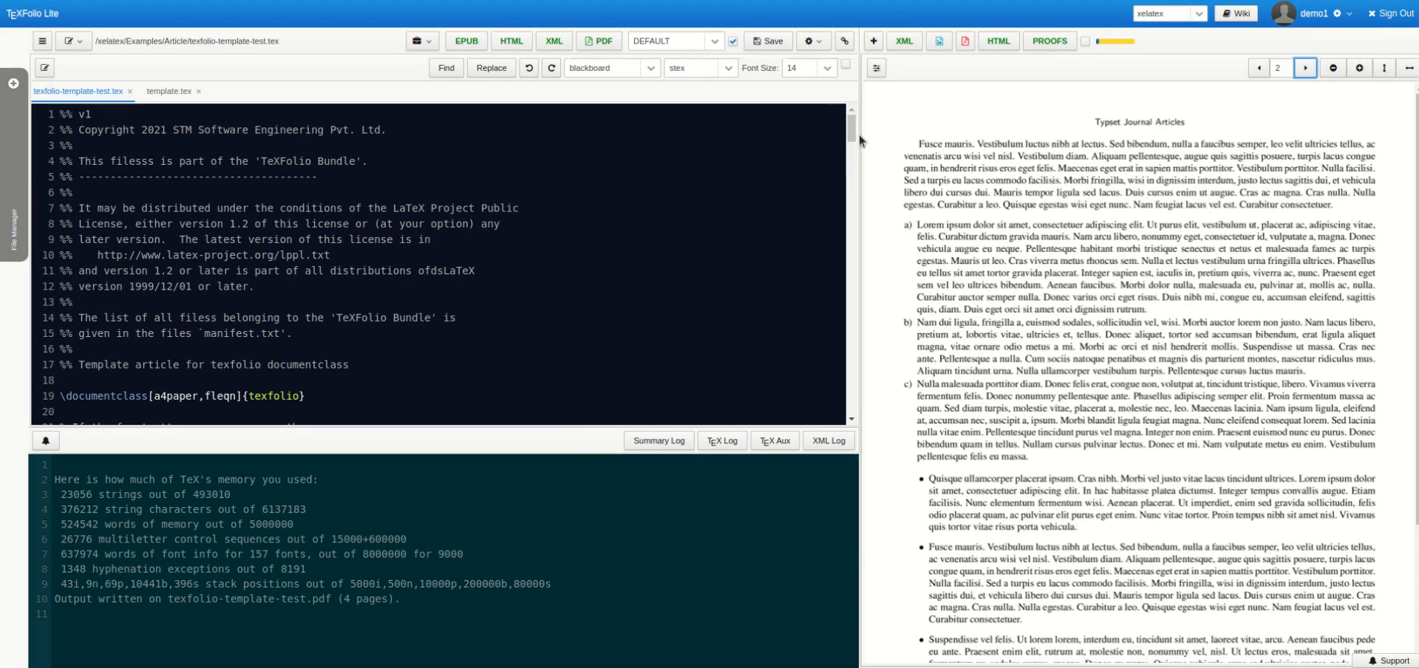
pyautogui.click(1306, 69)
pyautogui.click(1312, 72)
pyautogui.click(1310, 71)
pyautogui.click(1260, 72)
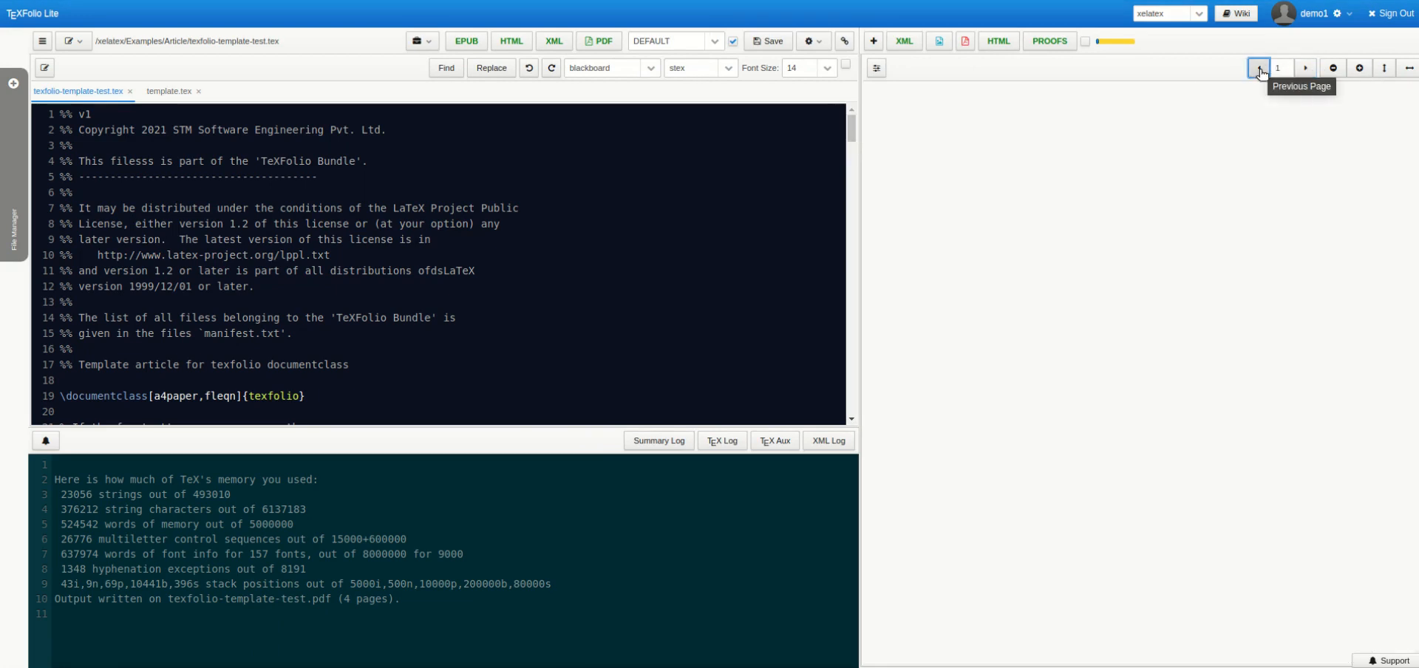
# Try zooming the page image preview in and out
pyautogui.click(1363, 74)
pyautogui.click(1364, 74)
pyautogui.click(1334, 75)
pyautogui.click(1334, 74)
pyautogui.click(1334, 74)
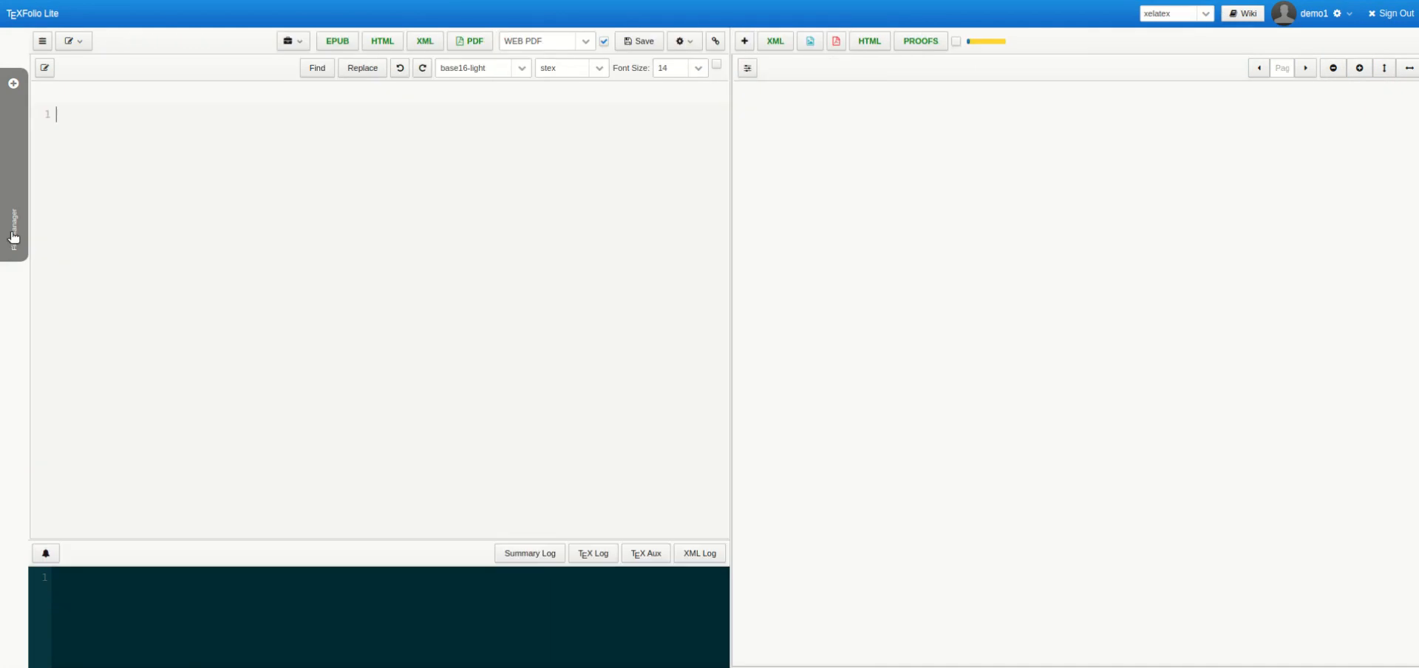
# Upload Book.zip to the xelatex/Examples folder
pyautogui.click(13, 237)
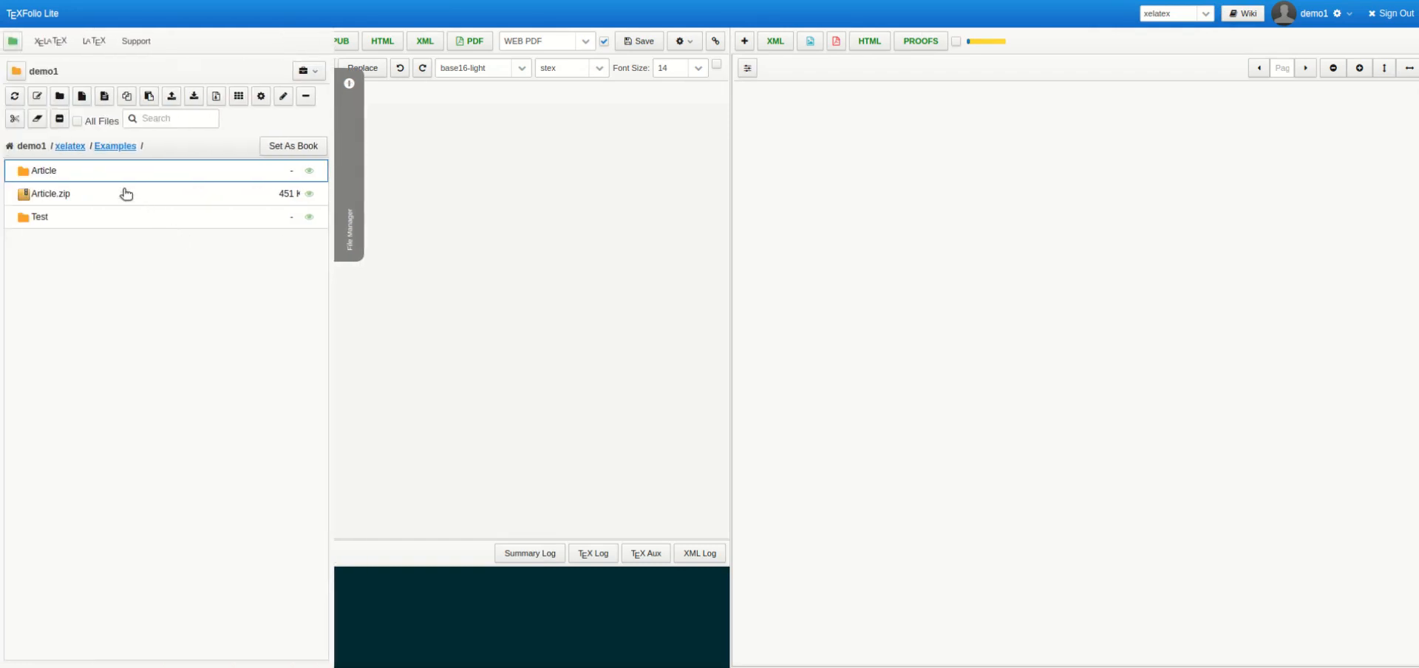
pyautogui.click(171, 96)
pyautogui.click(711, 324)
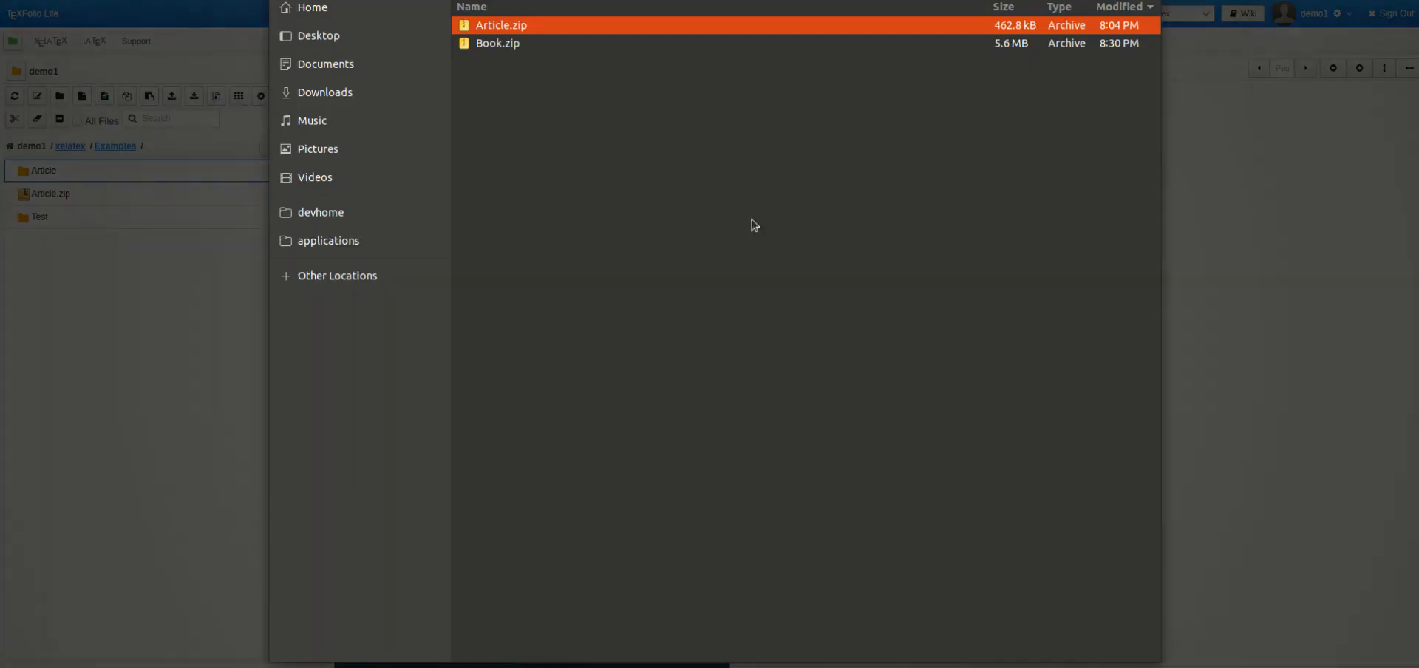
pyautogui.doubleClick(503, 43)
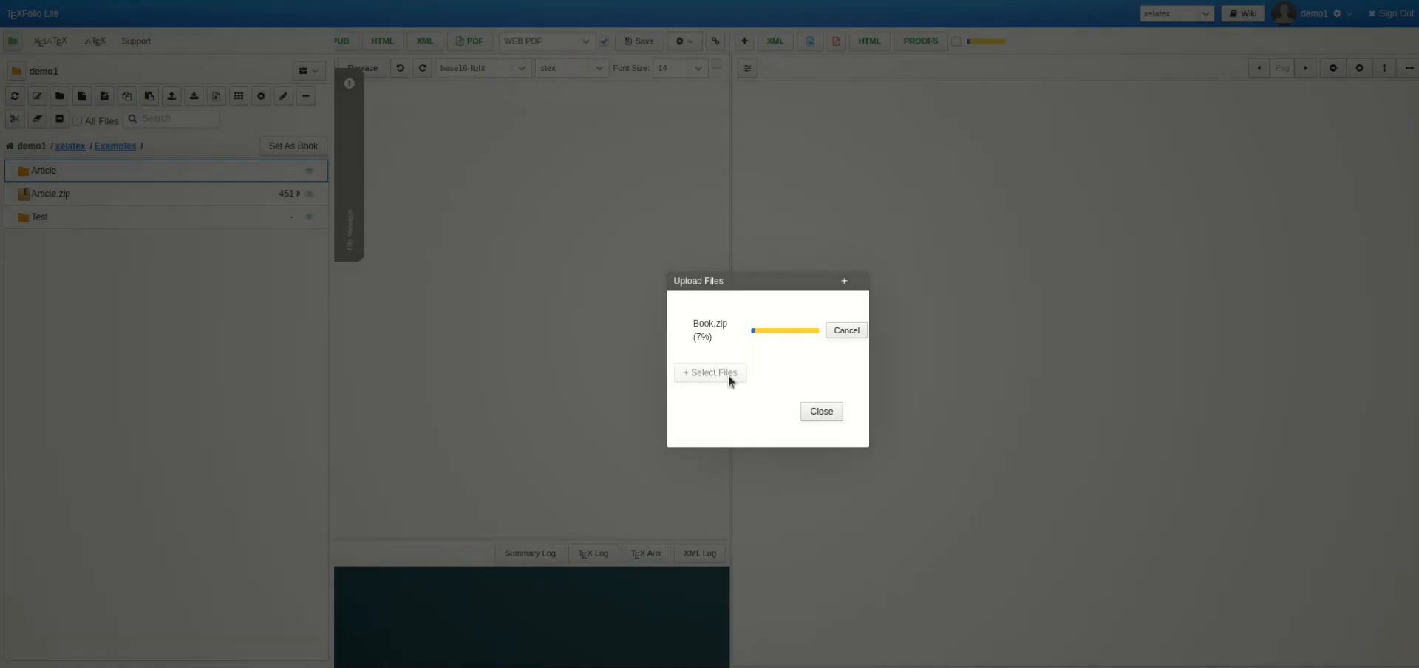
pyautogui.click(787, 411)
# Unzip Book.zip in the Examples folder and open the extracted Book folder
pyautogui.rightClick(79, 220)
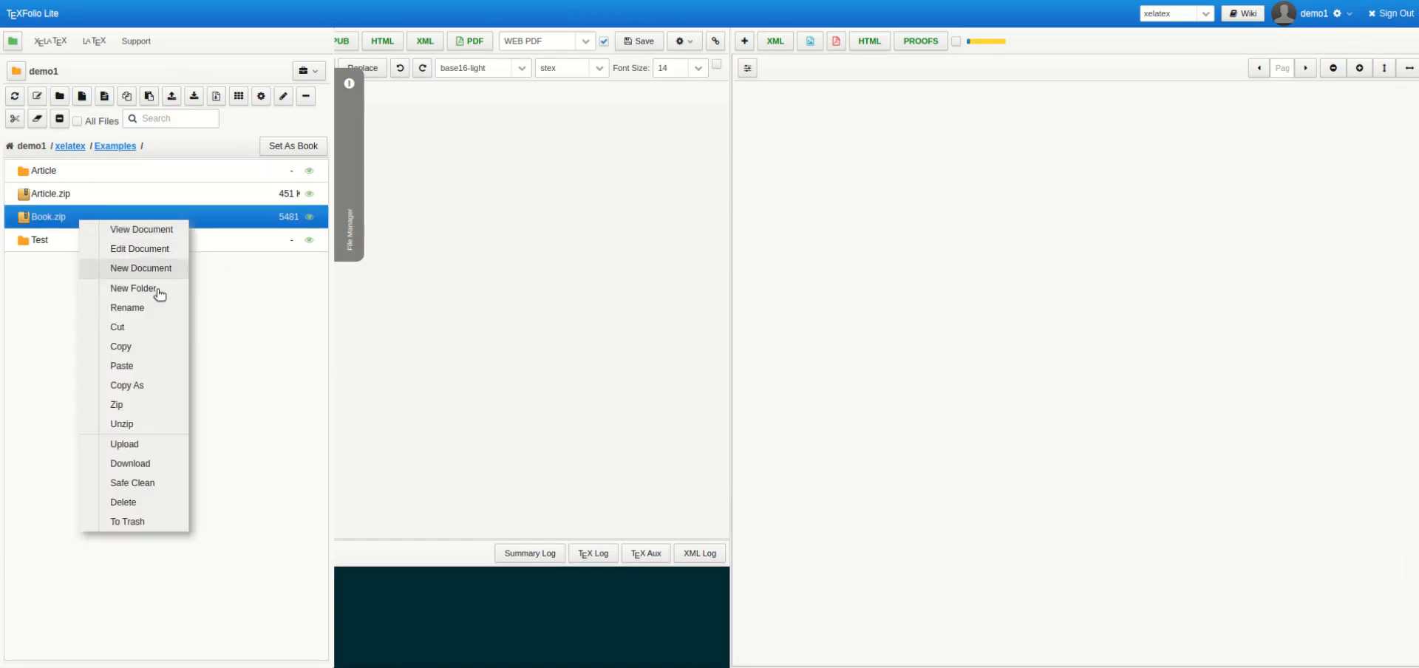
pyautogui.doubleClick(72, 222)
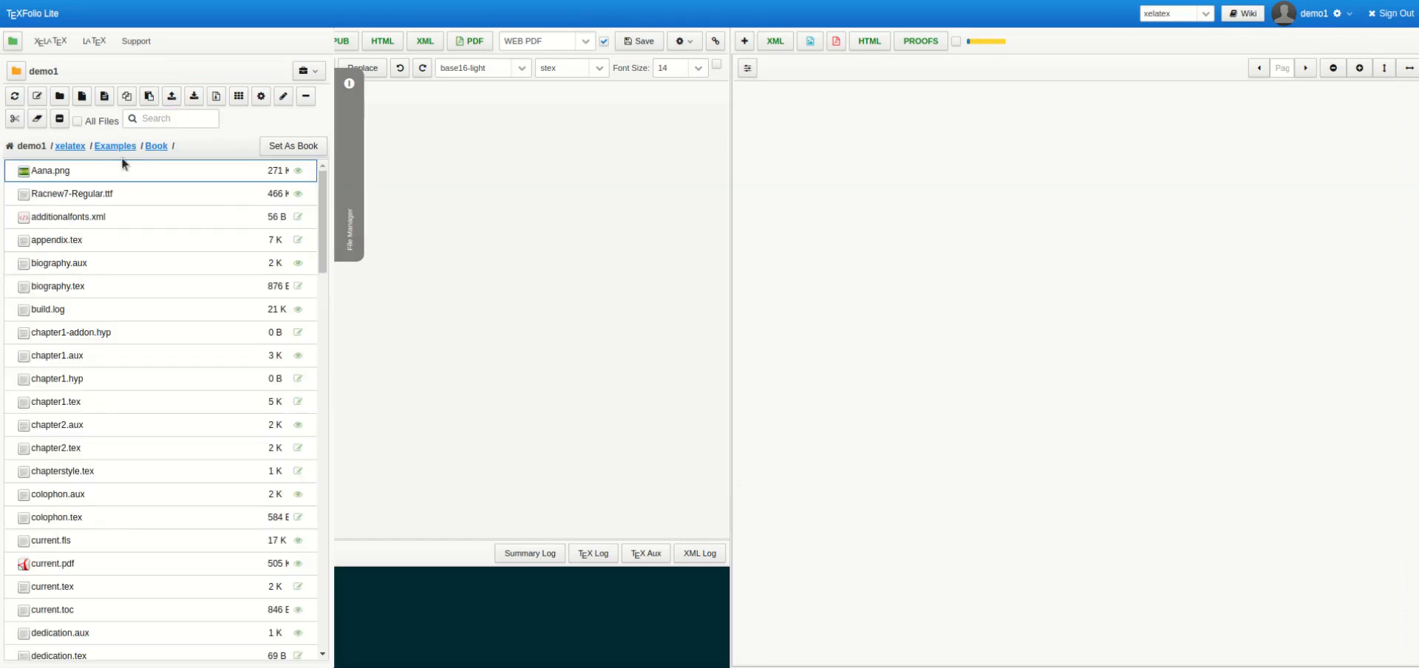
# Search the Book folder for example.tex and open that file in the editor
pyautogui.click(159, 122)
pyautogui.write('example.tex')
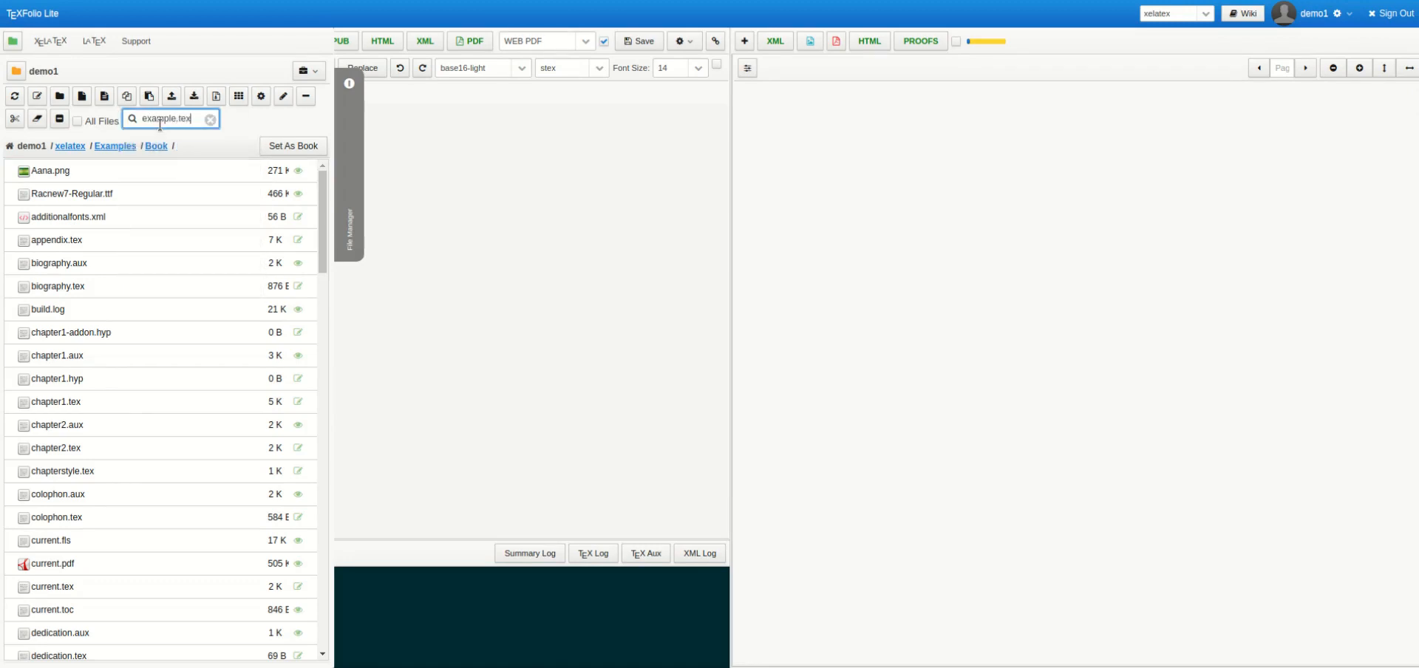
pyautogui.press('Return')
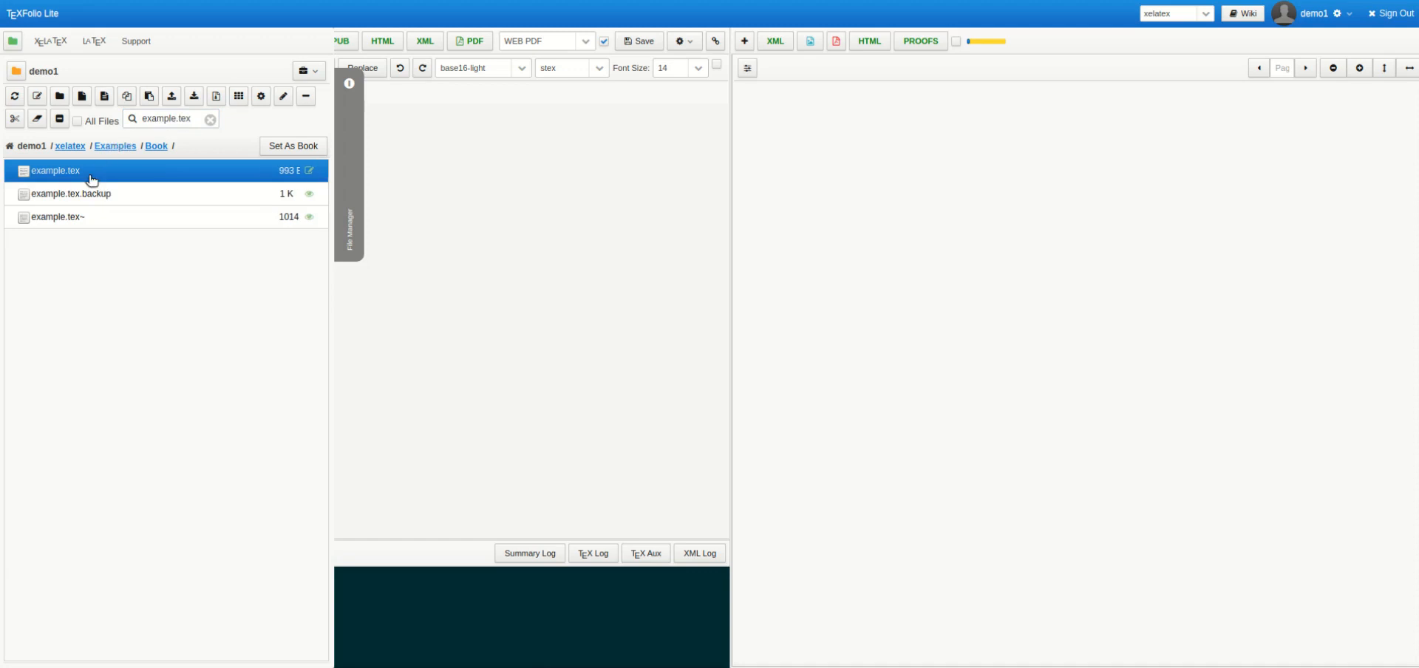
pyautogui.doubleClick(92, 170)
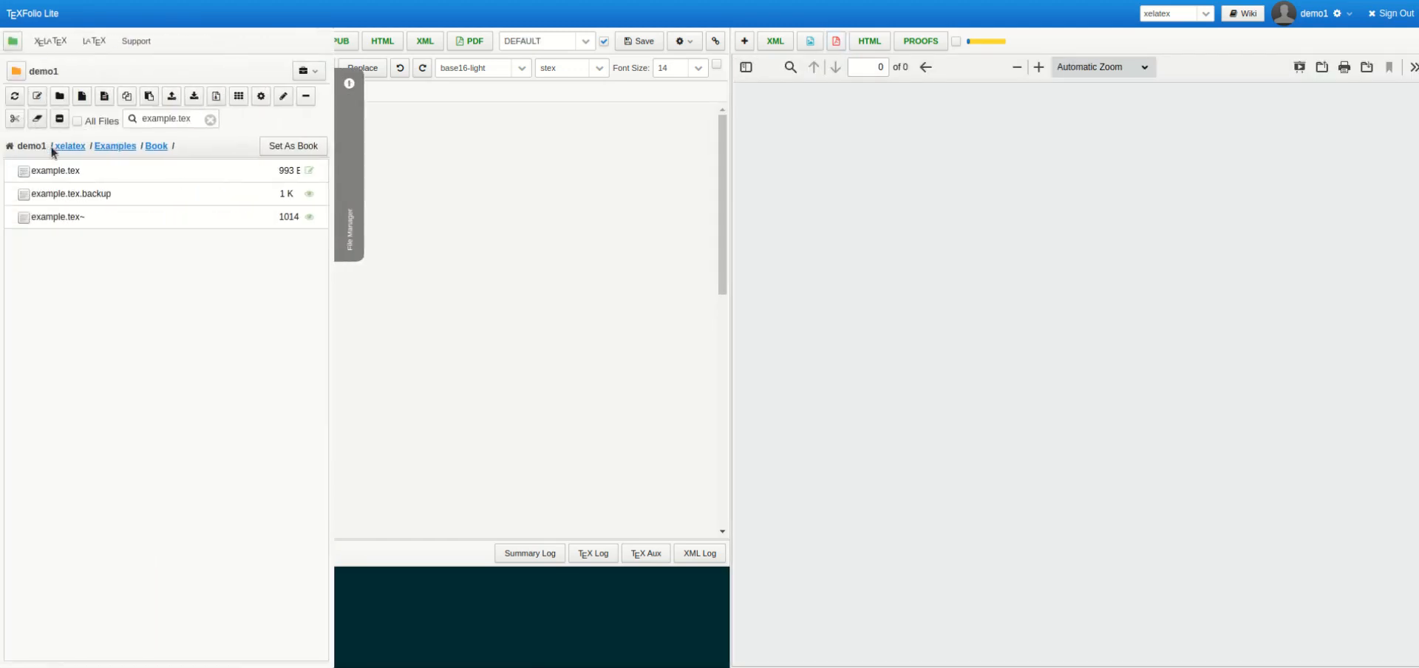
# Clear the file search and open chapter1.tex and chapter2.tex from the Book folder in the editor
pyautogui.click(210, 120)
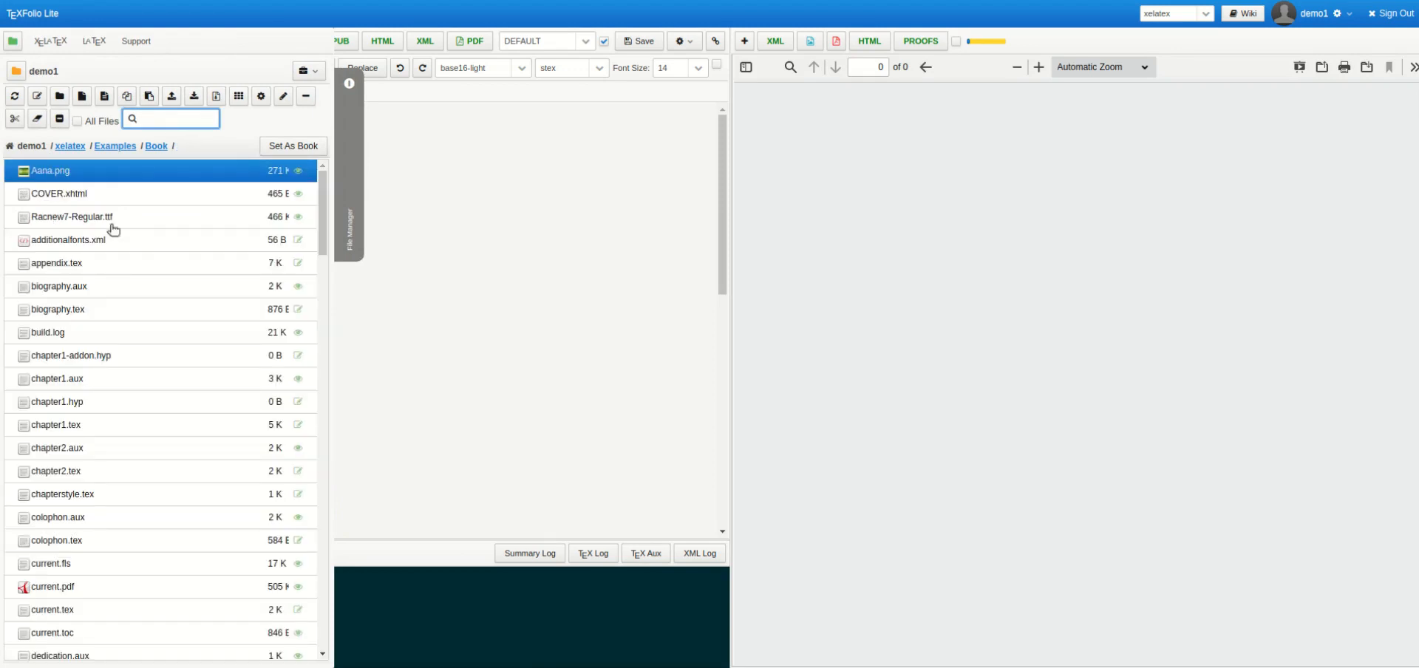
pyautogui.doubleClick(59, 425)
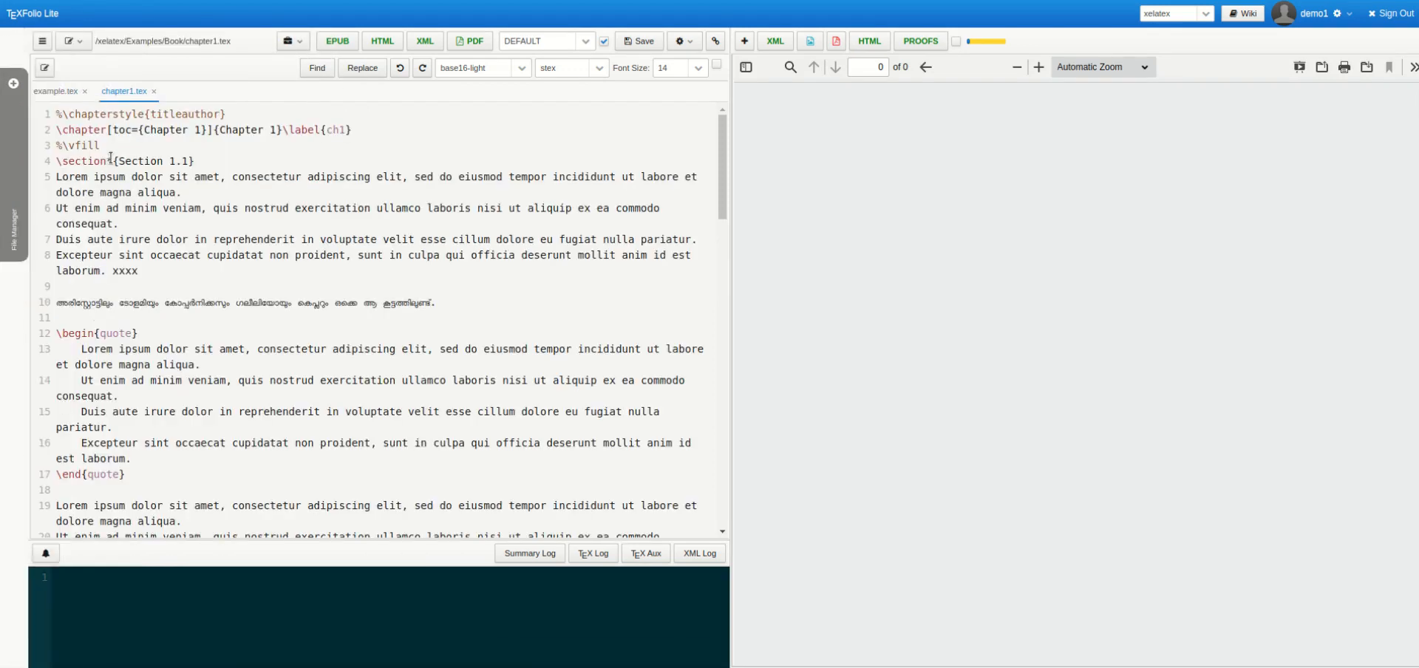
pyautogui.click(41, 43)
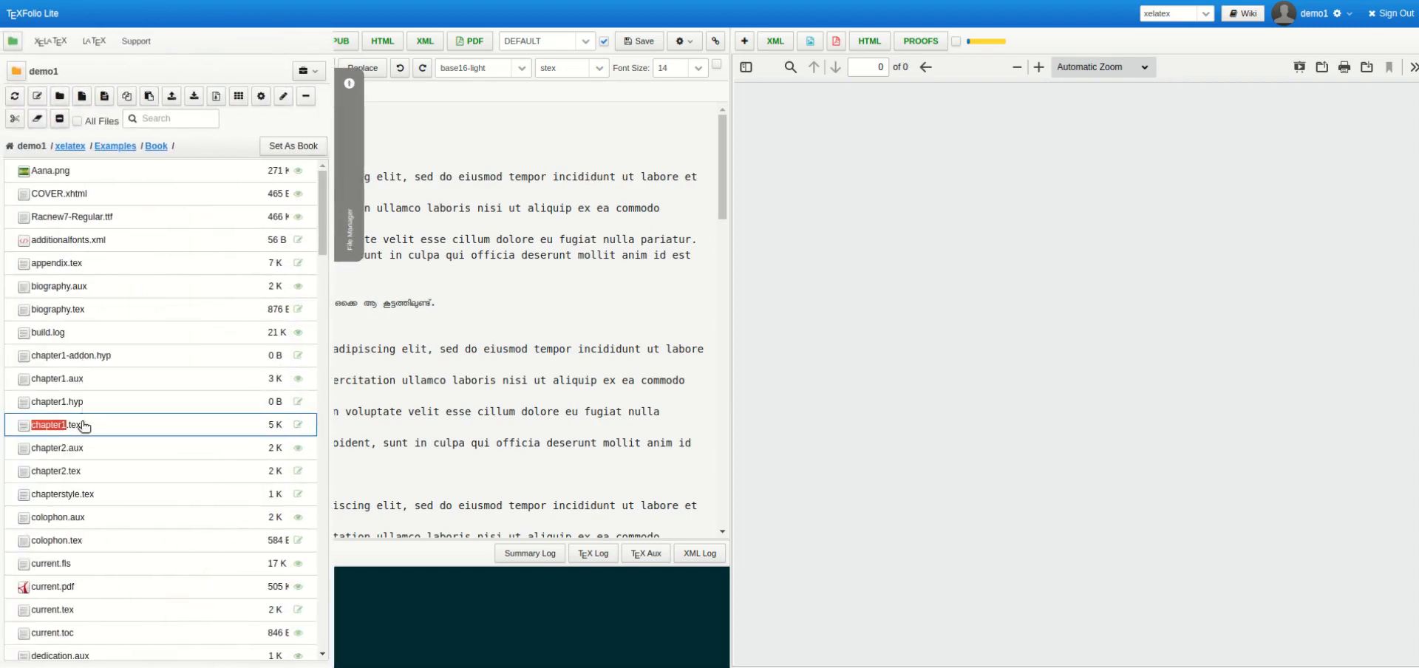
pyautogui.doubleClick(73, 470)
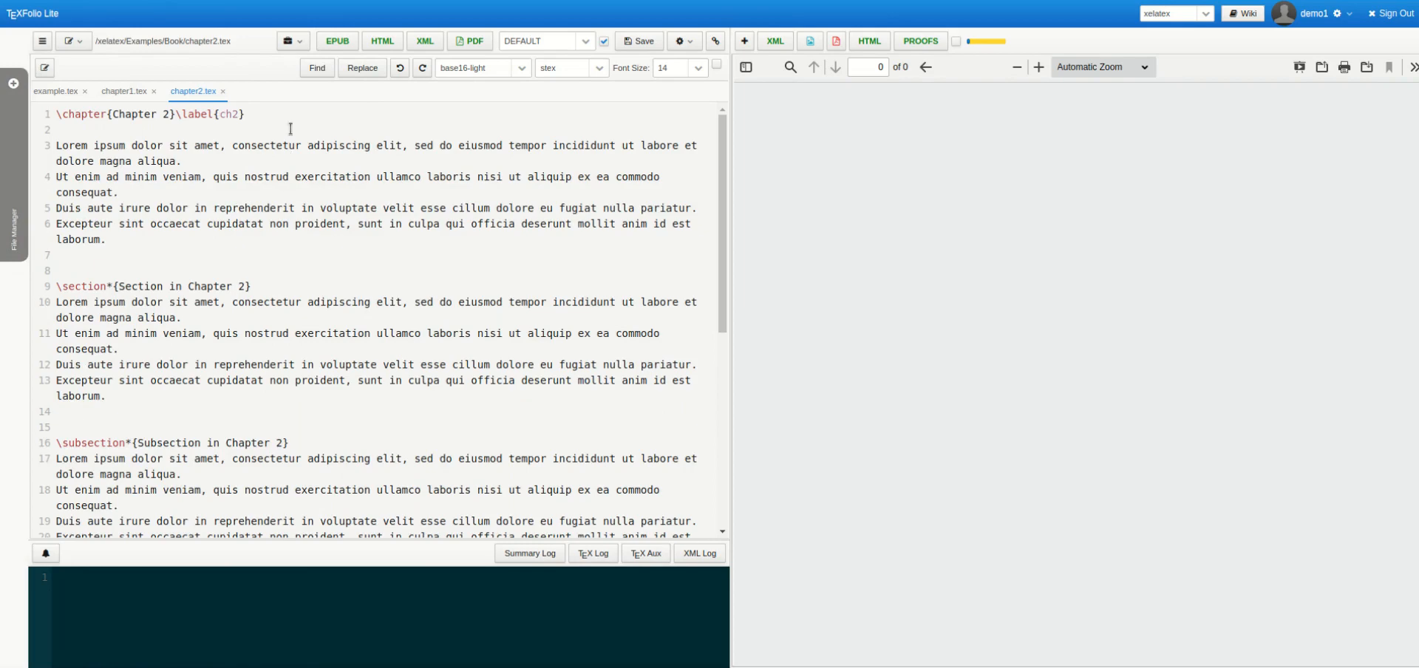
# Look over the three open book files, and generate the DEFAULT PDF from example.tex
pyautogui.click(127, 93)
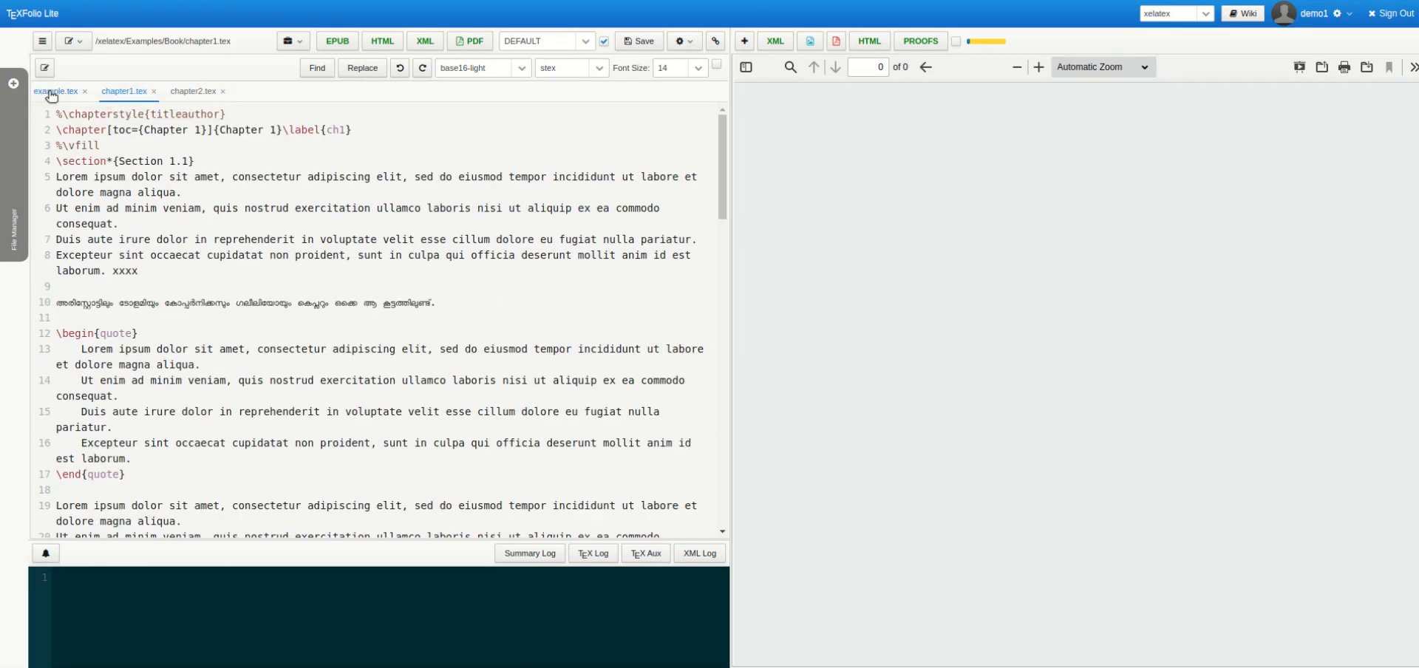
pyautogui.click(52, 92)
pyautogui.click(124, 92)
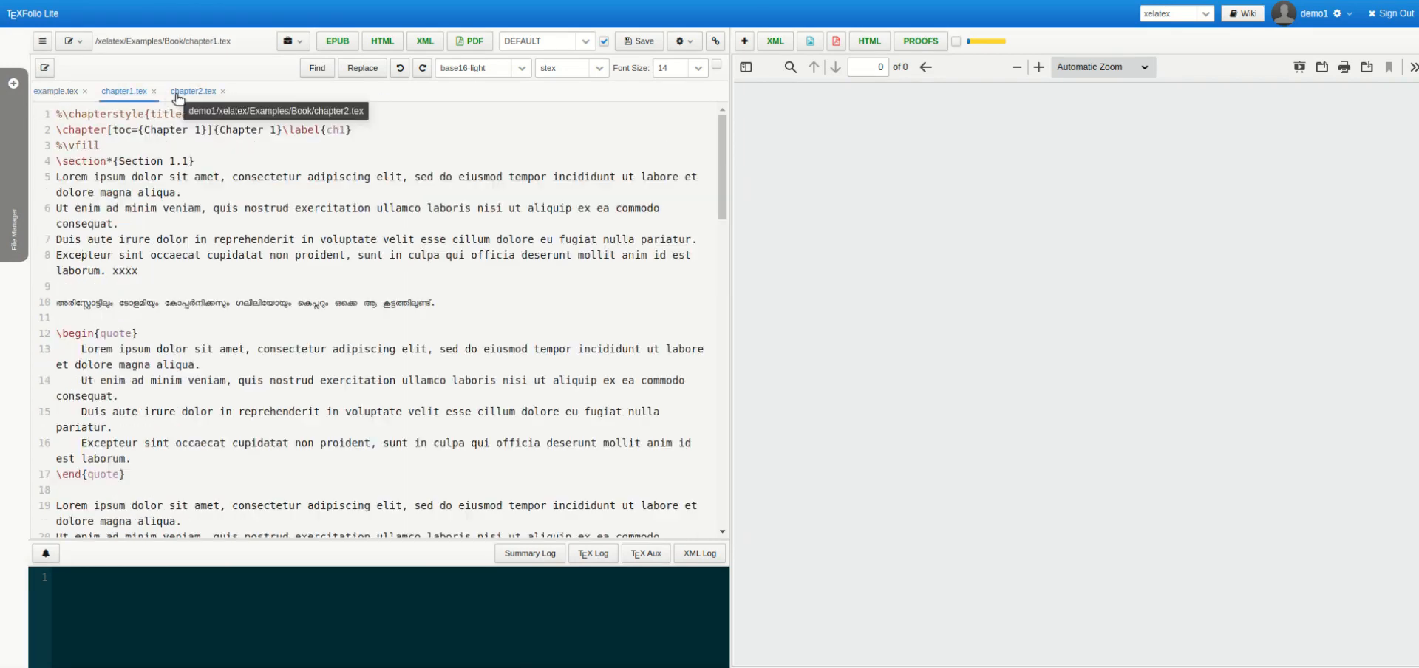
pyautogui.click(177, 92)
pyautogui.click(63, 93)
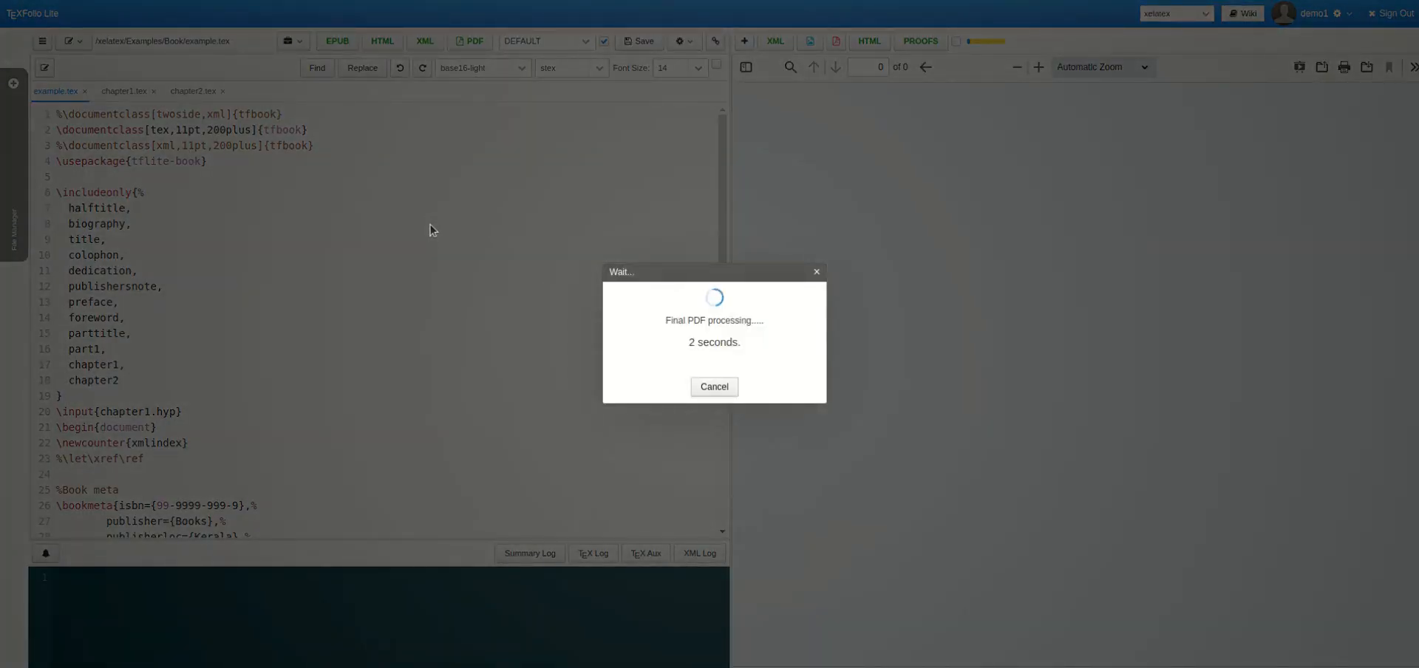
# Browse the generated book PDF to the Preface page, and briefly show the document outline
pyautogui.scroll(-15, 990, 343)
pyautogui.scroll(-15, 991, 339)
pyautogui.scroll(-10, 995, 342)
pyautogui.scroll(-6, 996, 343)
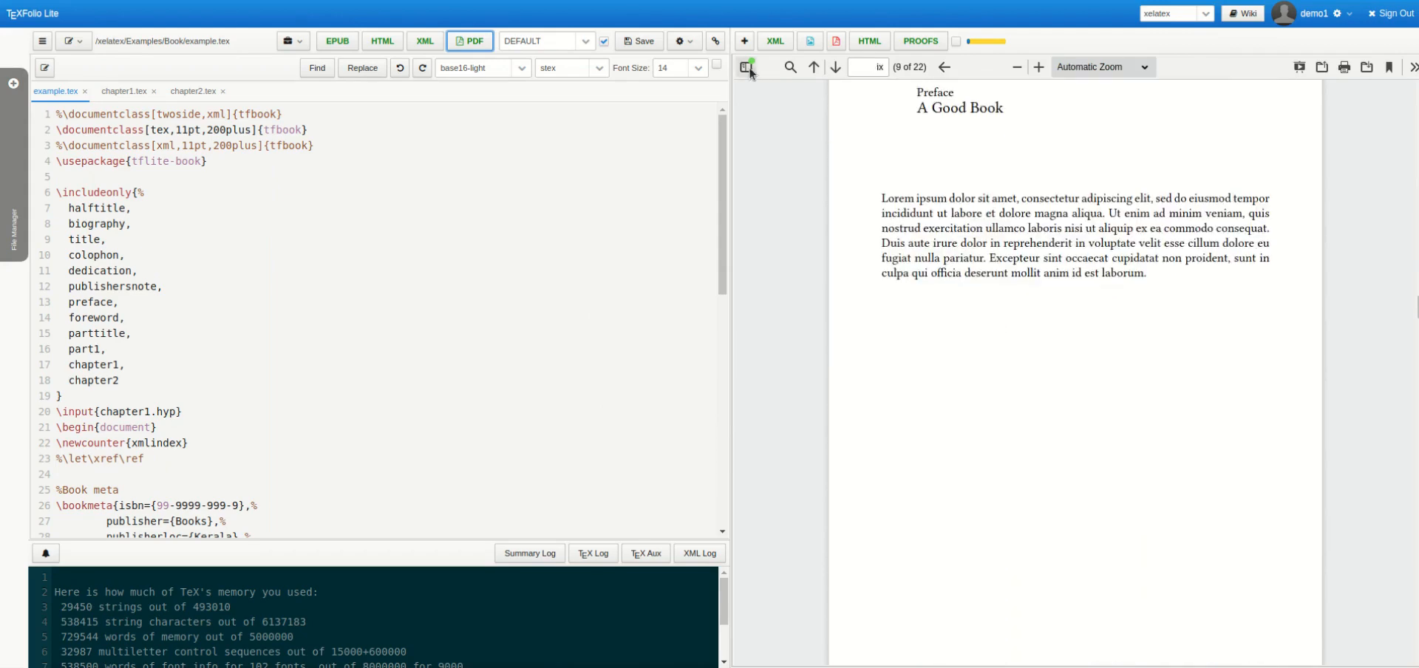
pyautogui.click(751, 71)
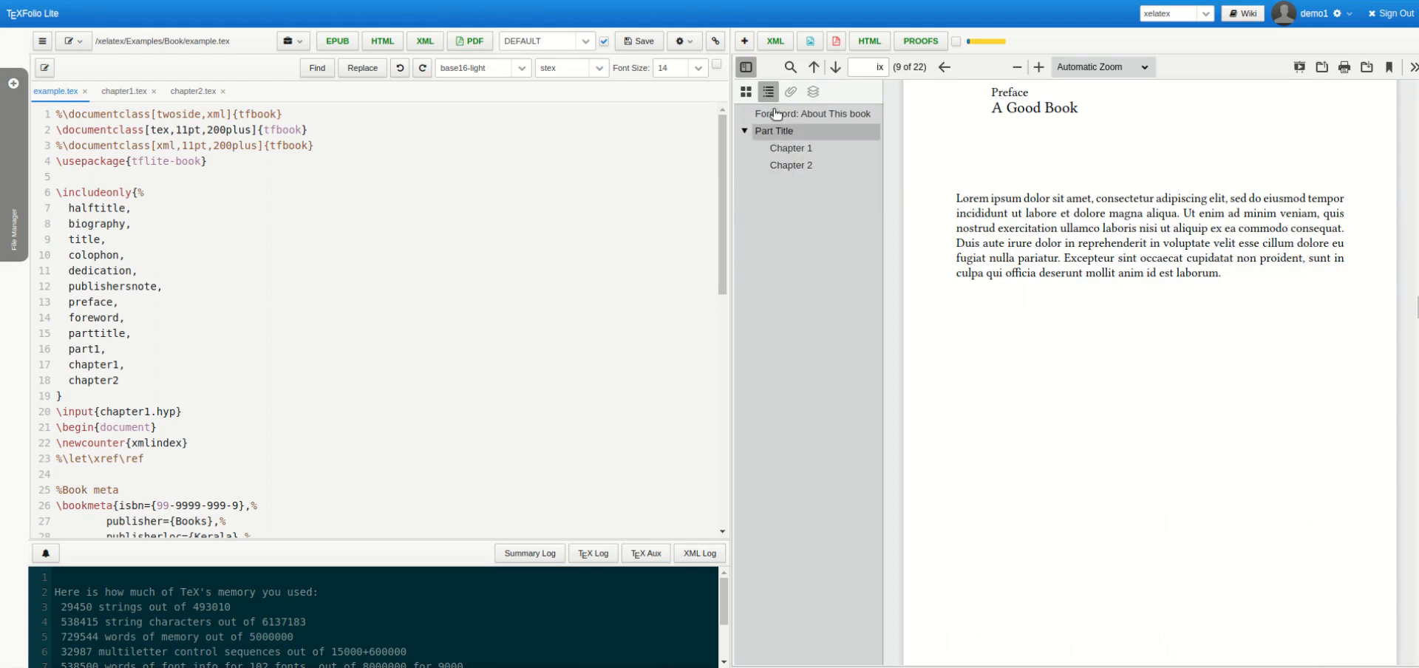
pyautogui.click(746, 67)
pyautogui.scroll(3, 1117, 172)
# Set the Book folder as a book project with mainfile=example.tex and save it
pyautogui.click(204, 214)
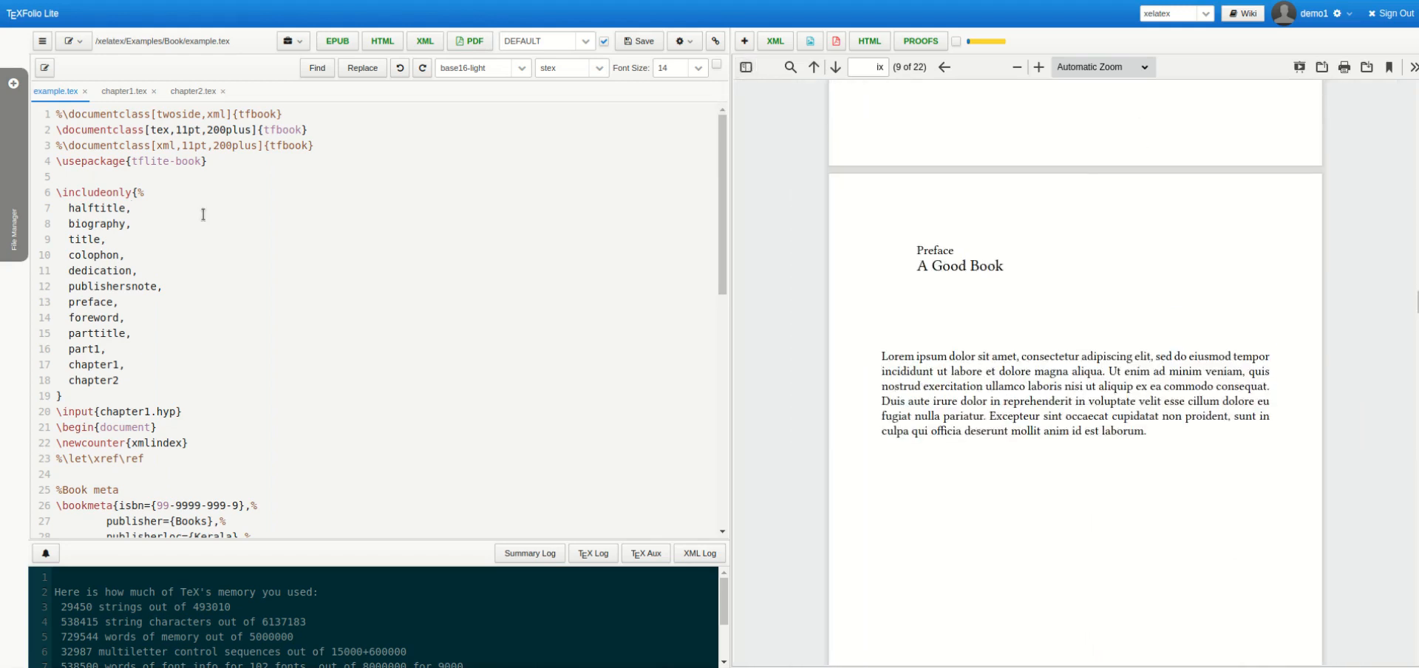
pyautogui.click(42, 41)
pyautogui.click(299, 155)
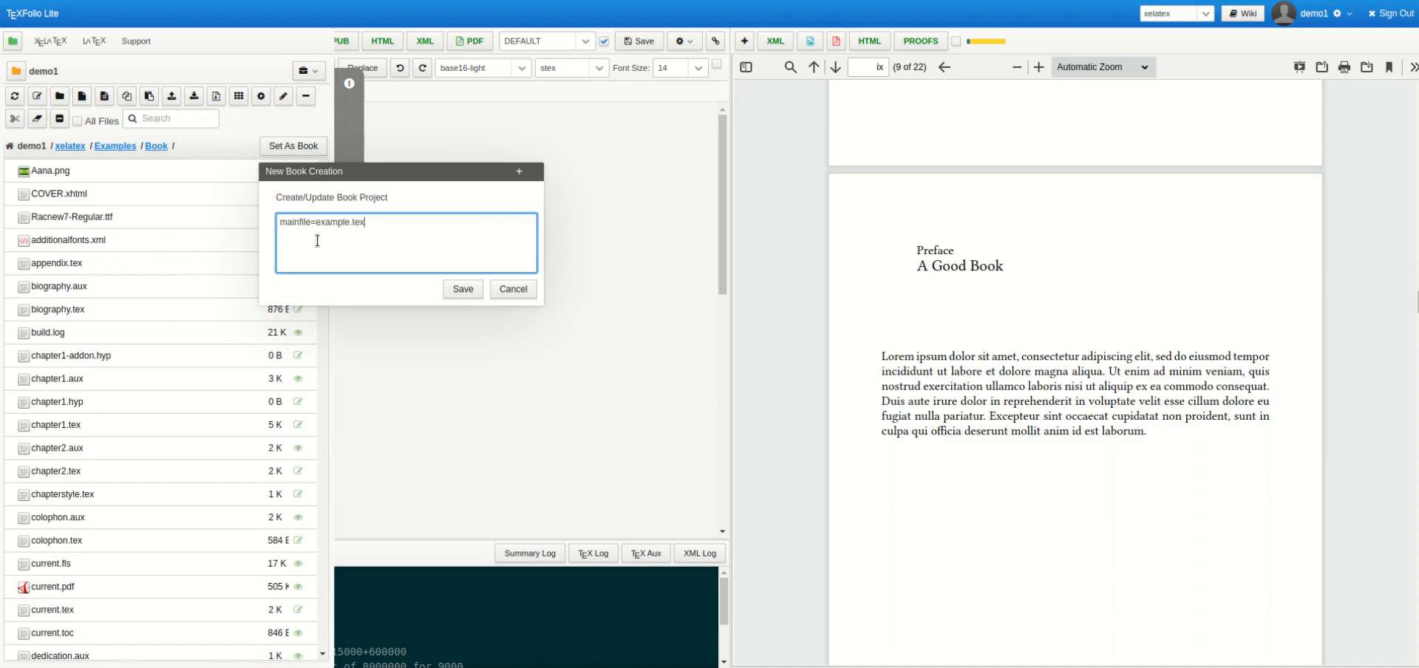
pyautogui.click(466, 290)
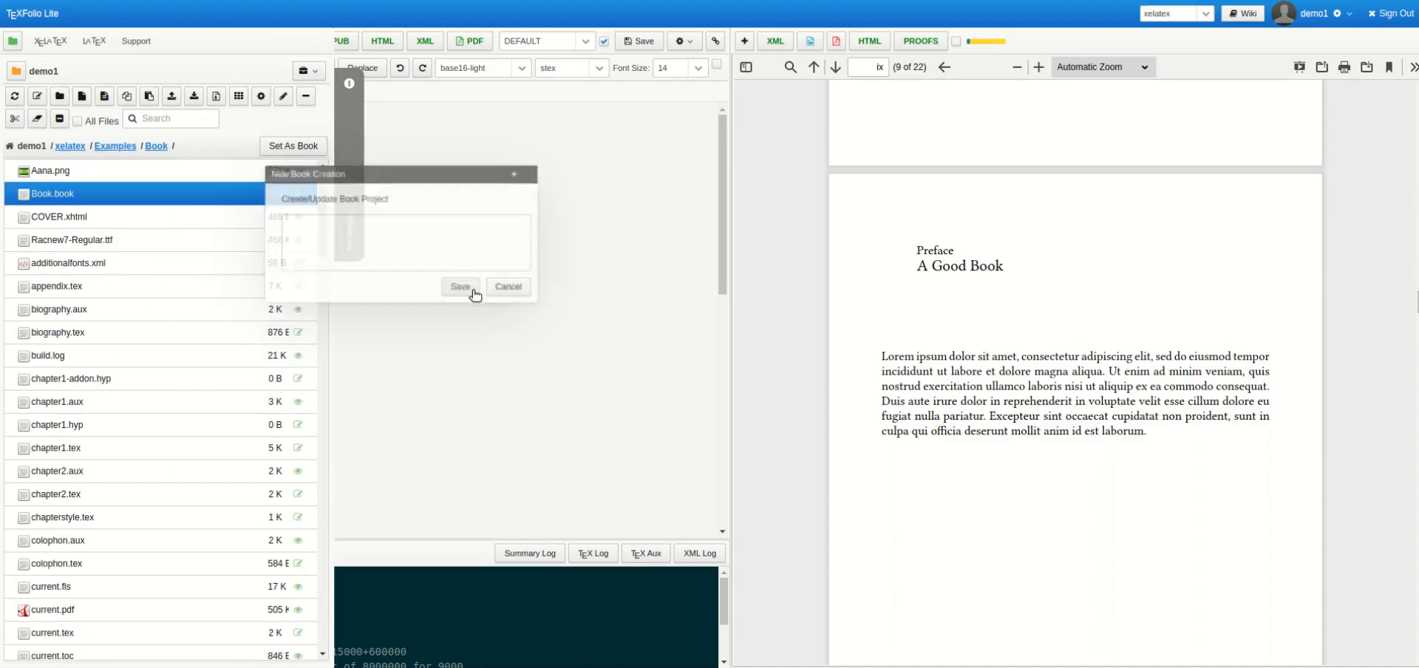
# Generate the book PDF from chapter1.tex, and again from chapter2.tex
pyautogui.click(352, 103)
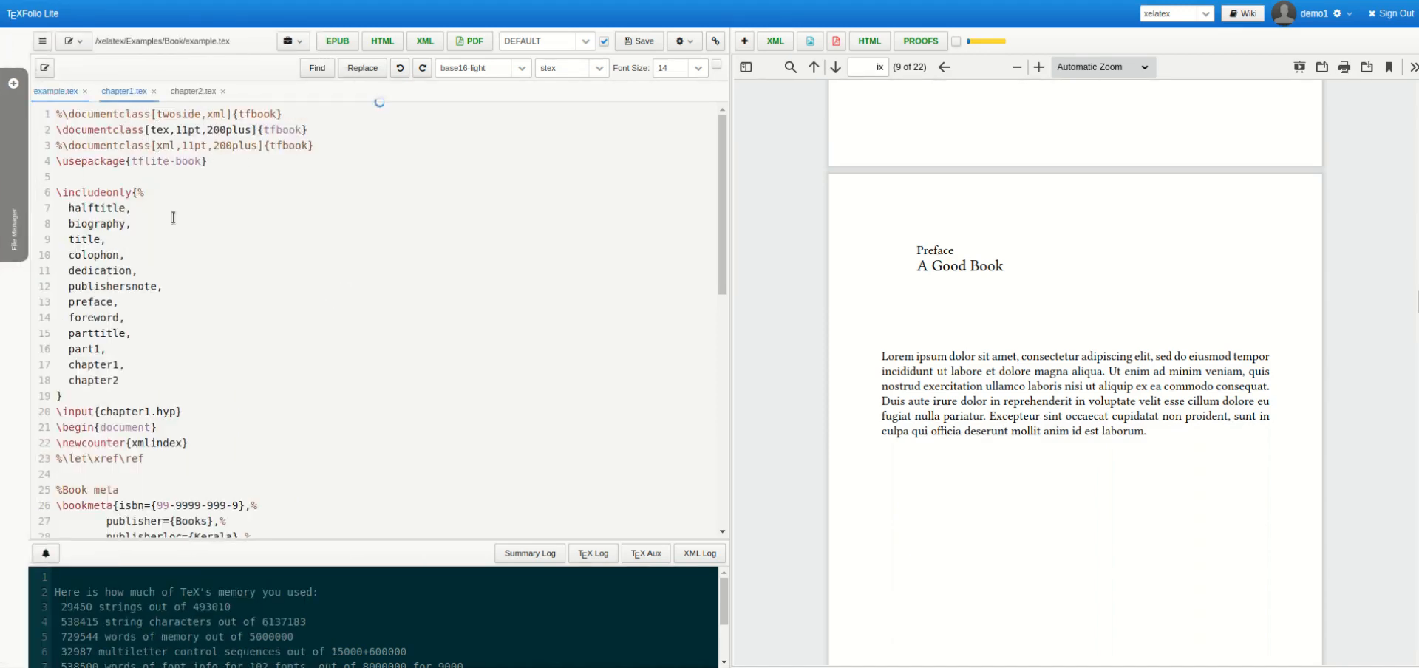
pyautogui.click(124, 91)
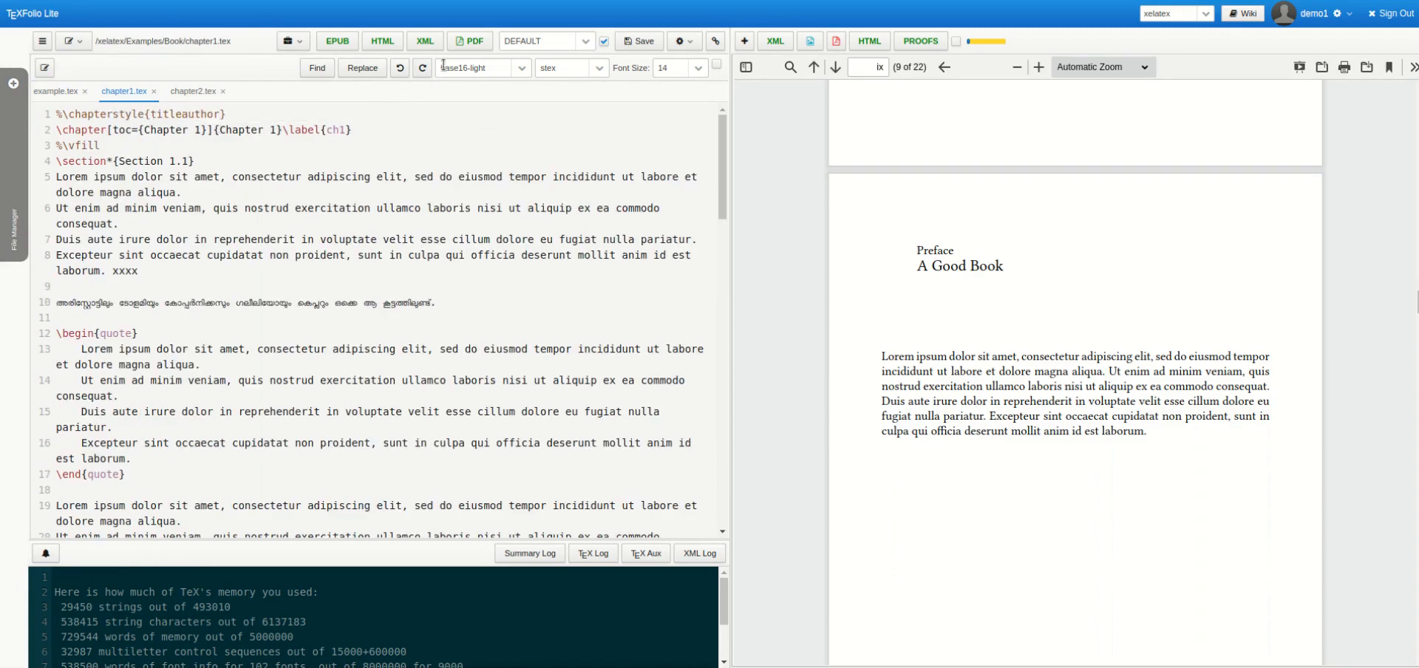
pyautogui.click(475, 43)
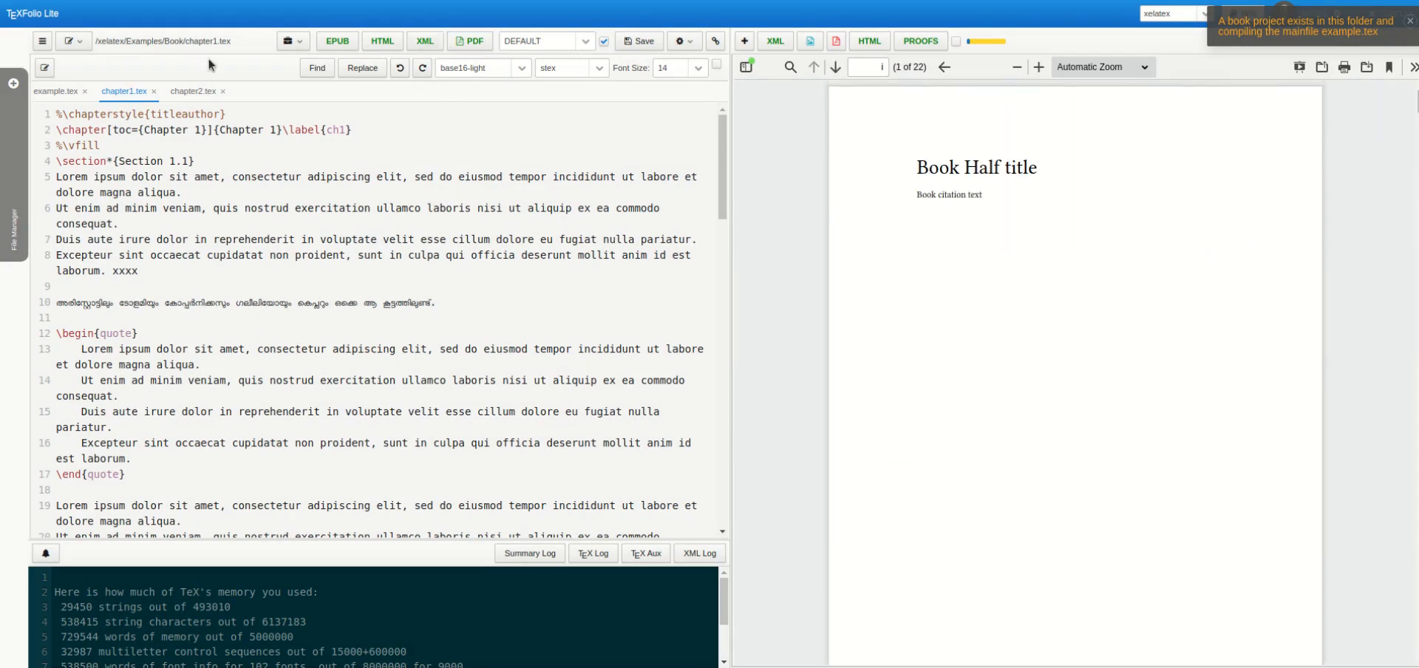
pyautogui.click(193, 91)
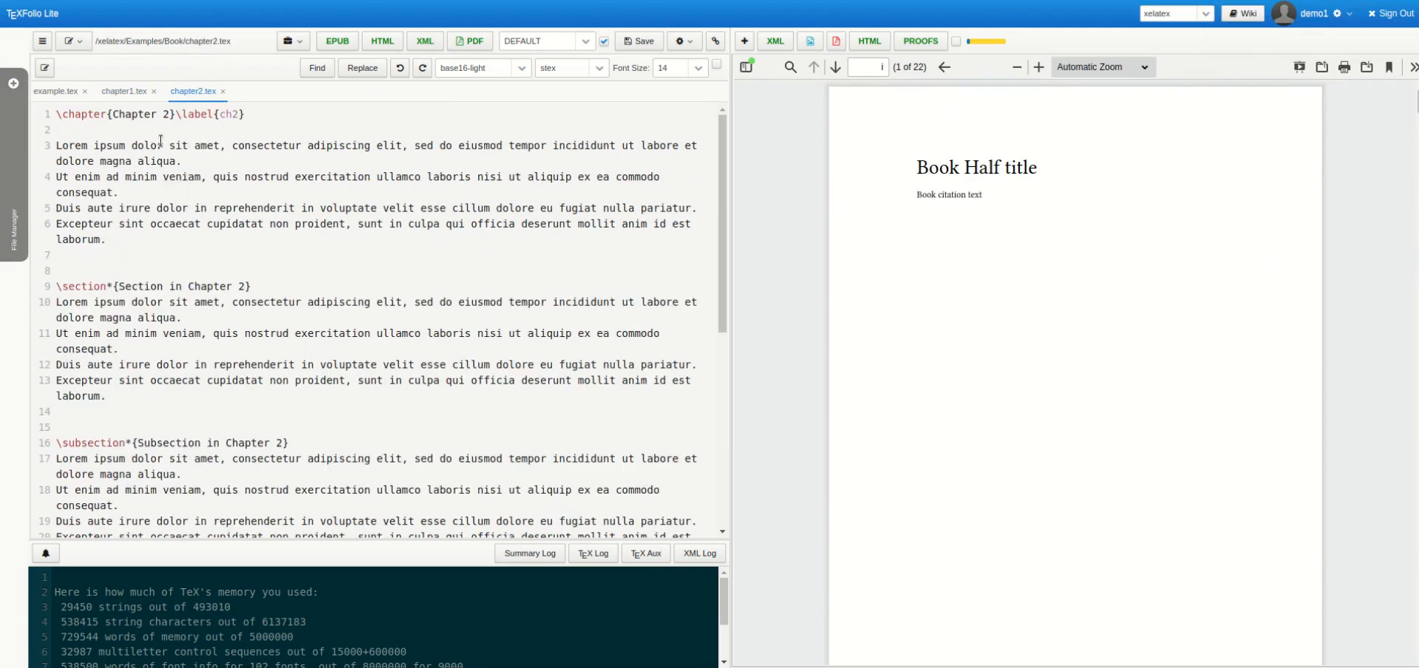
pyautogui.click(474, 40)
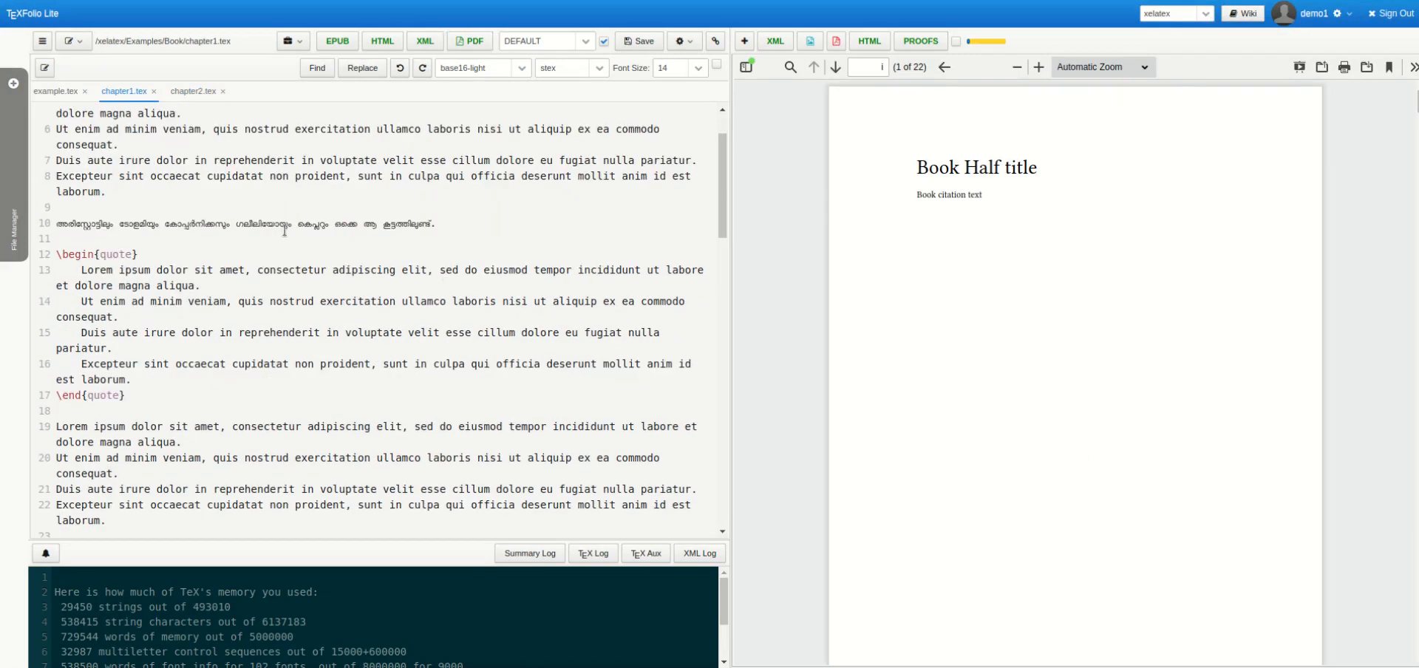
# Generate the hyphenation file for chapter1.tex from the Book folder
pyautogui.moveTo(84, 228); pyautogui.dragTo(411, 220)
pyautogui.click(13, 84)
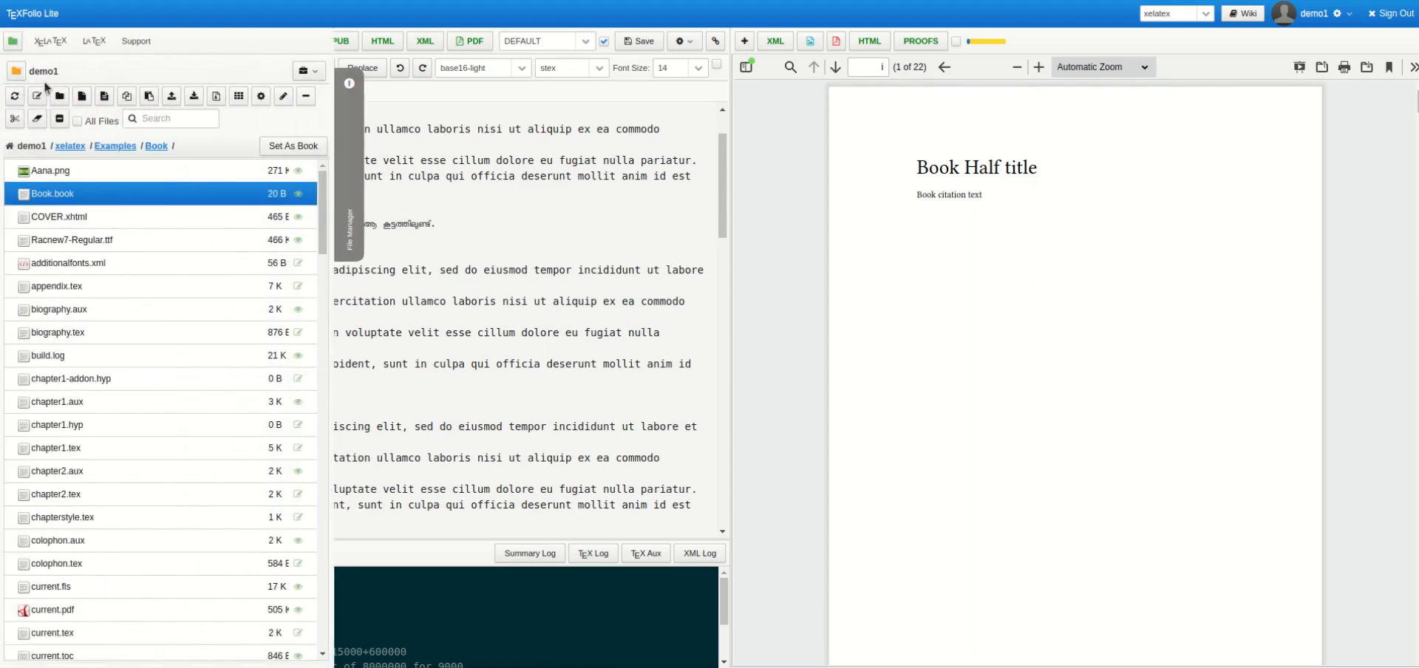
pyautogui.click(74, 451)
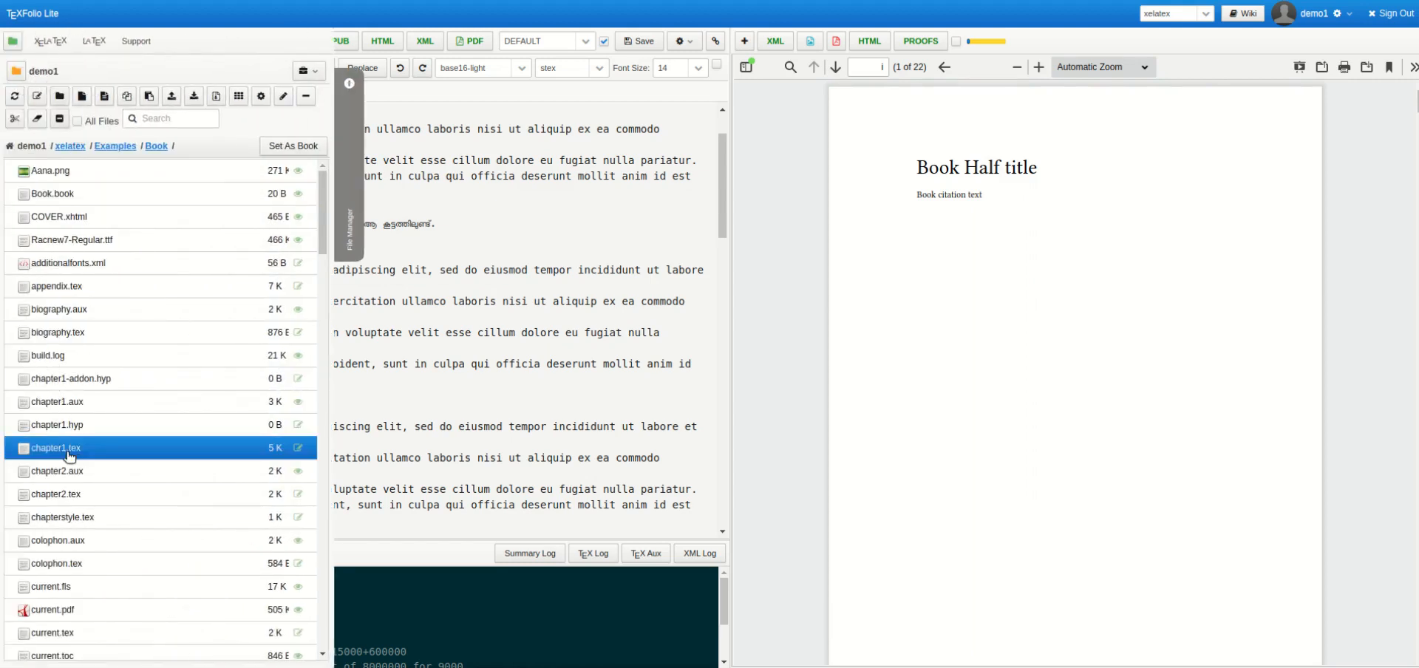
pyautogui.click(306, 97)
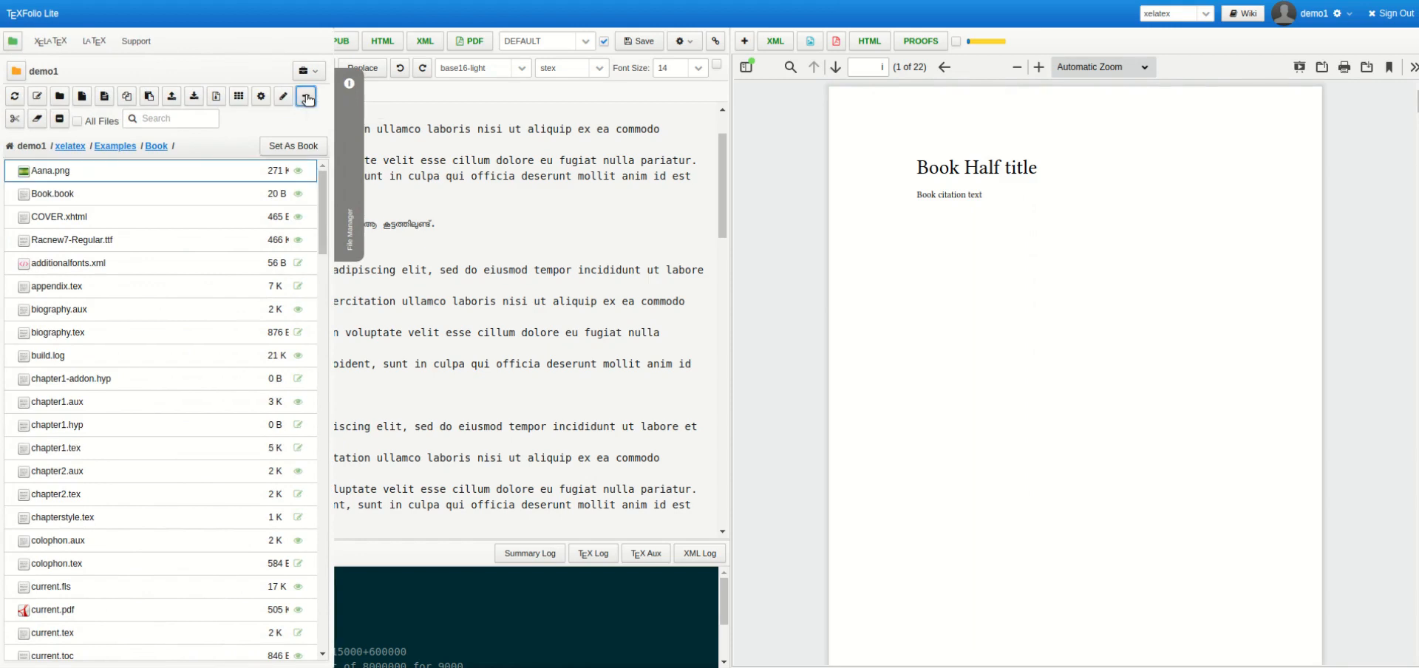
# Filter the Book folder by "*hyp", and open chapter1.hyp to examine its hyphenation entries
pyautogui.click(164, 118)
pyautogui.write('*hyp')
pyautogui.press('Return')
pyautogui.click(72, 195)
pyautogui.rightClick(72, 195)
pyautogui.click(102, 209)
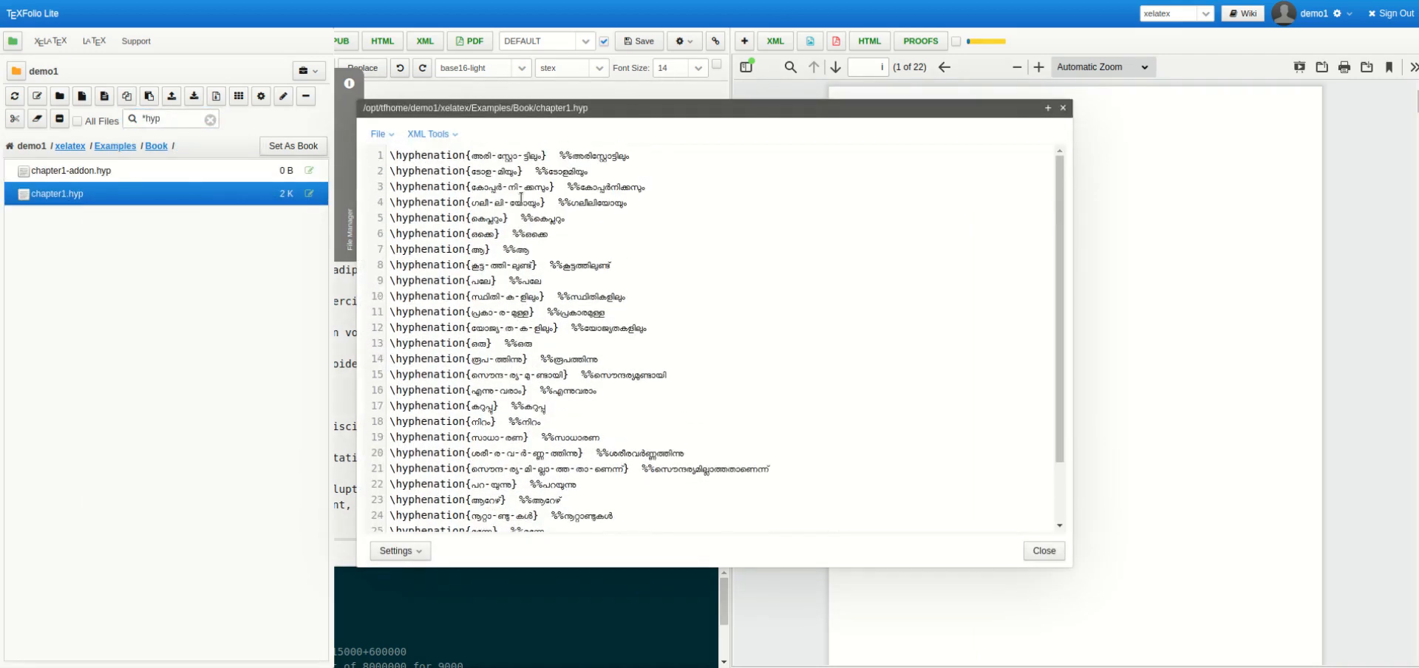
pyautogui.click(1040, 551)
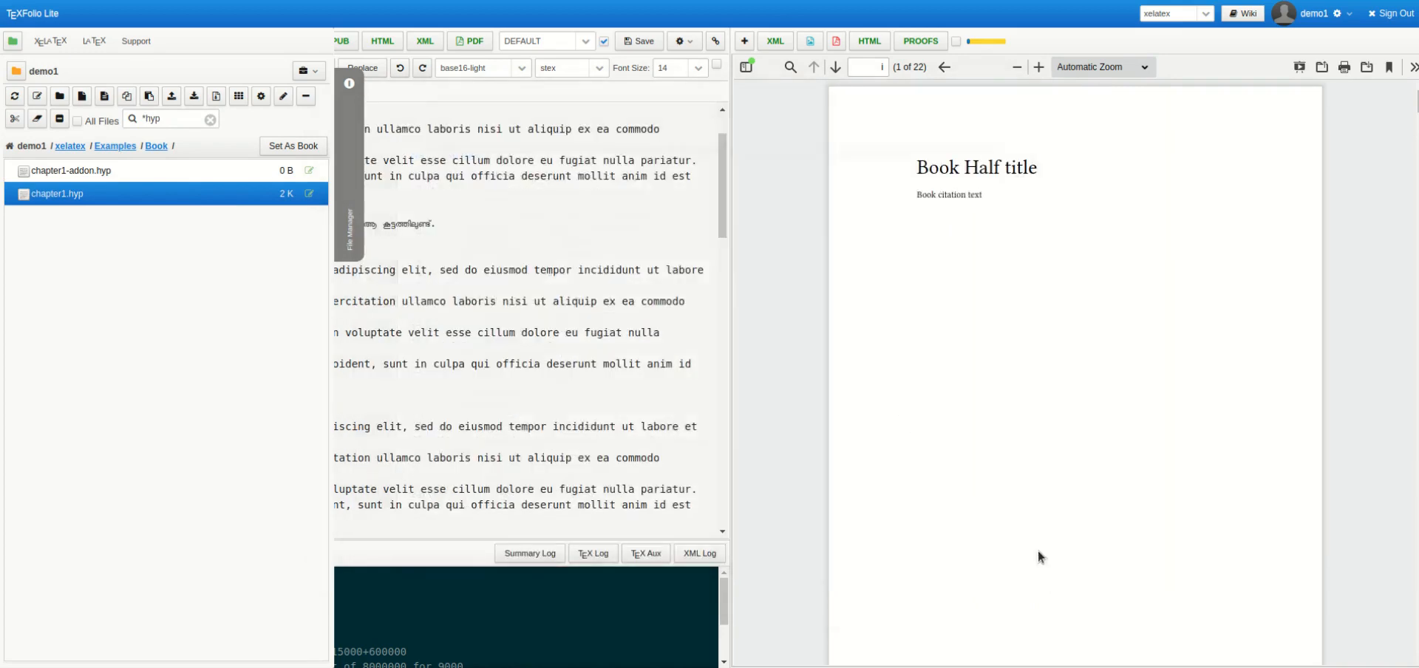
pyautogui.click(349, 87)
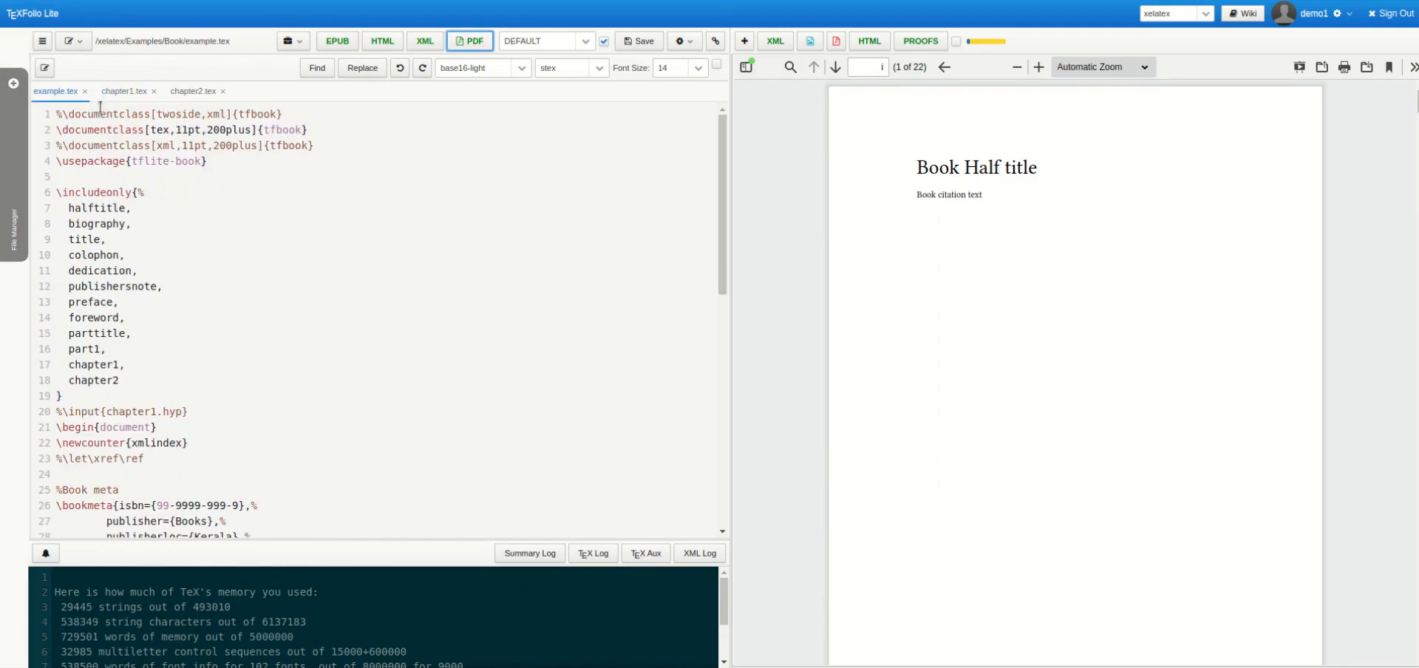
# Generate the book PDF from chapter1.tex, and use the PDF viewer's sidebar to navigate the document
pyautogui.click(122, 95)
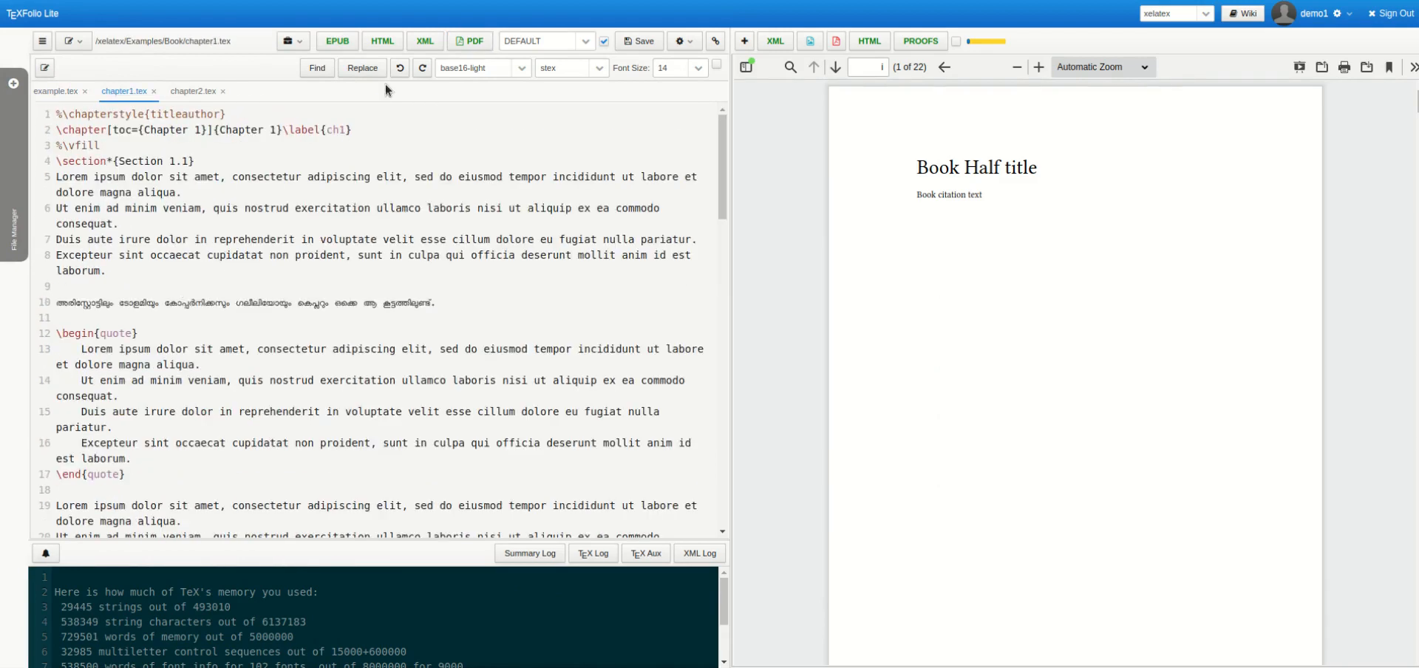
pyautogui.click(464, 43)
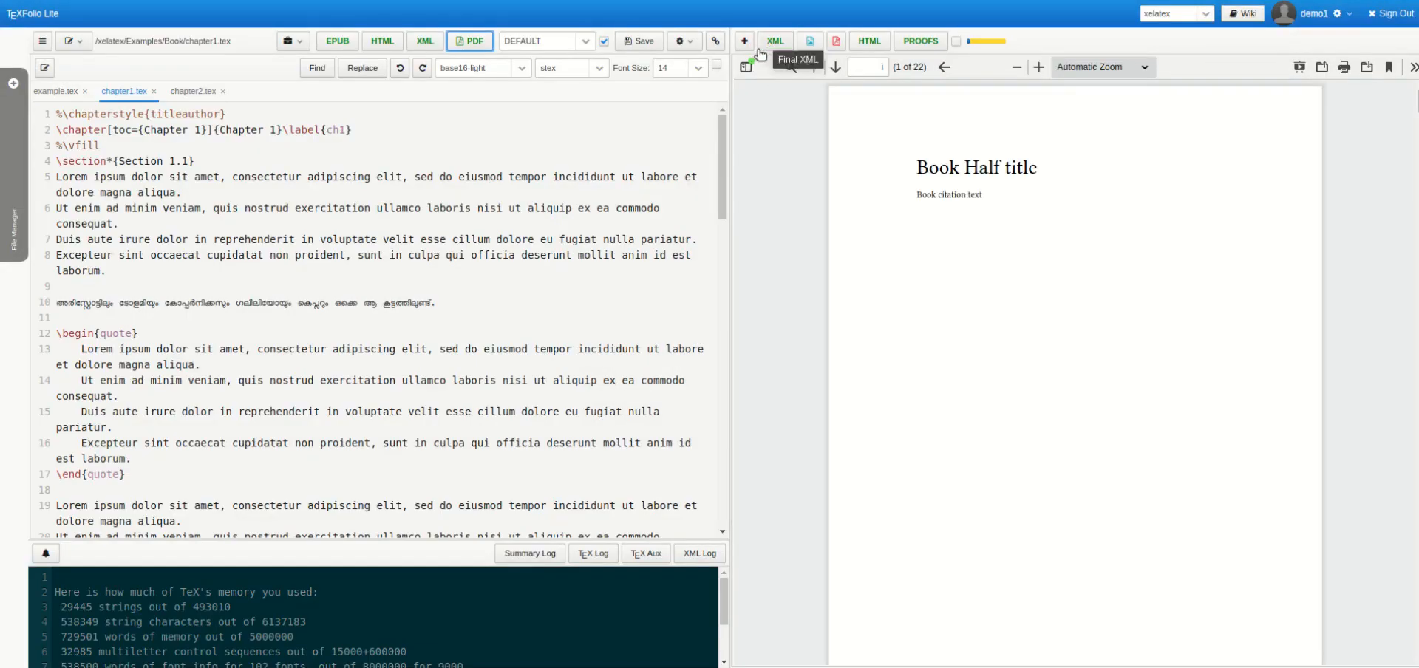
pyautogui.click(746, 67)
pyautogui.click(791, 148)
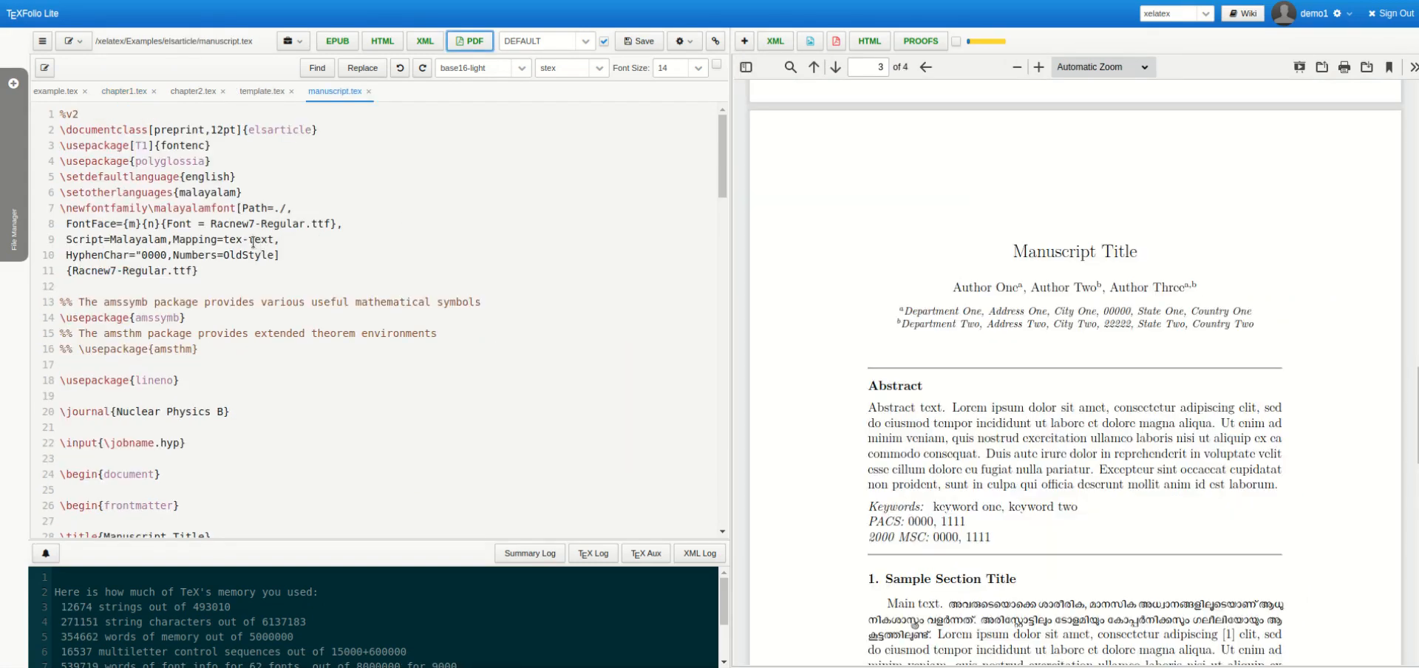
# Generate the proofs for manuscript.tex and expand the comparison, giving the Draft Proof and Original Source about equal widths
pyautogui.click(923, 43)
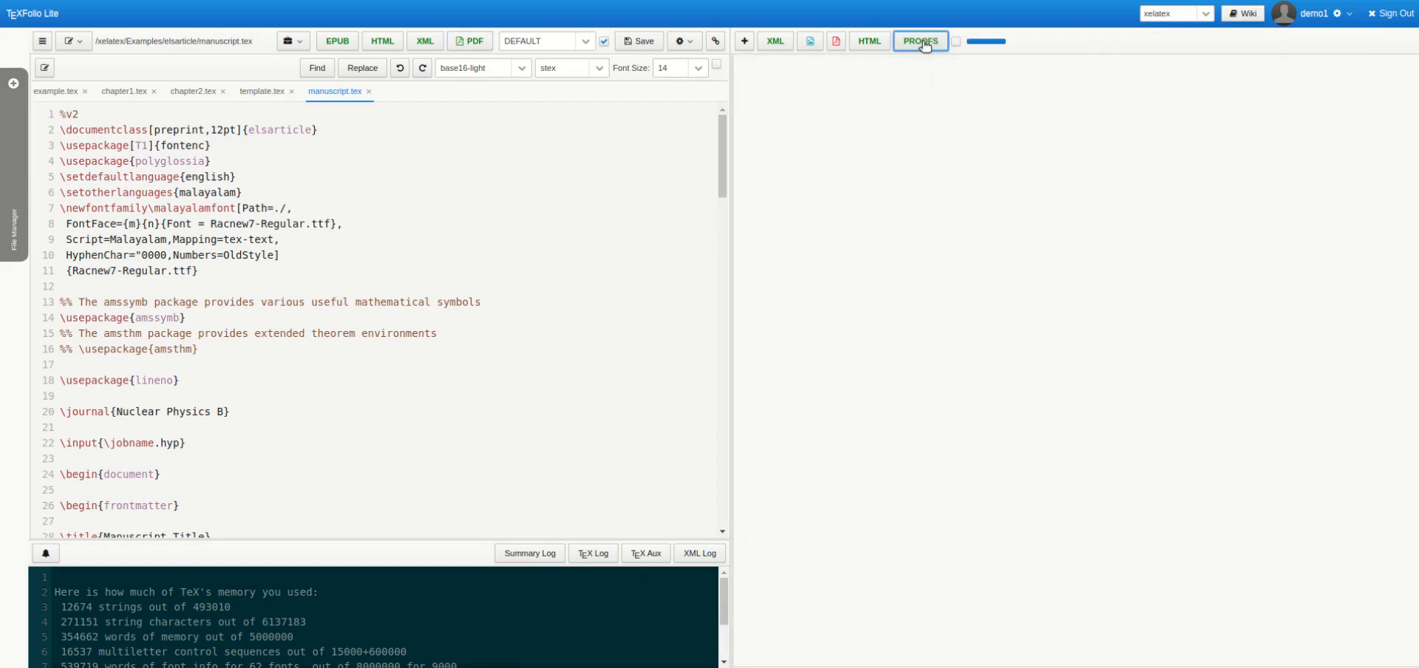
pyautogui.click(744, 42)
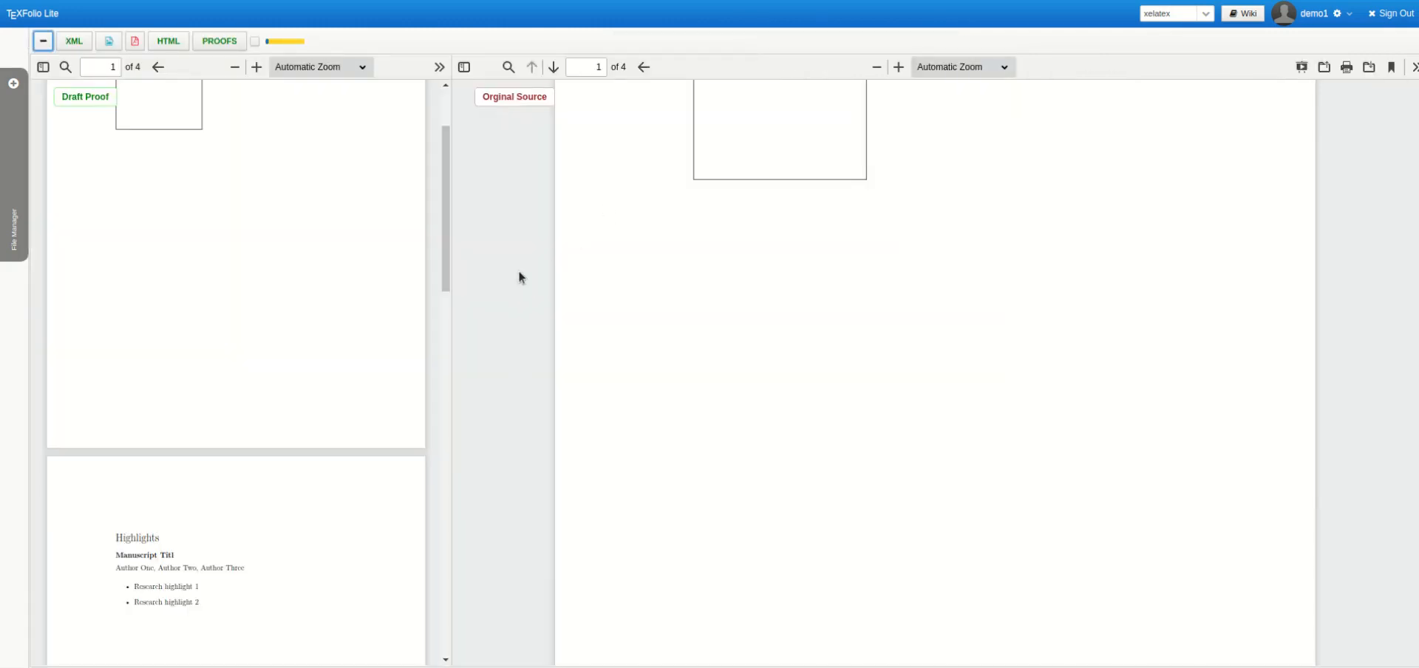
pyautogui.moveTo(451, 291); pyautogui.dragTo(708, 334)
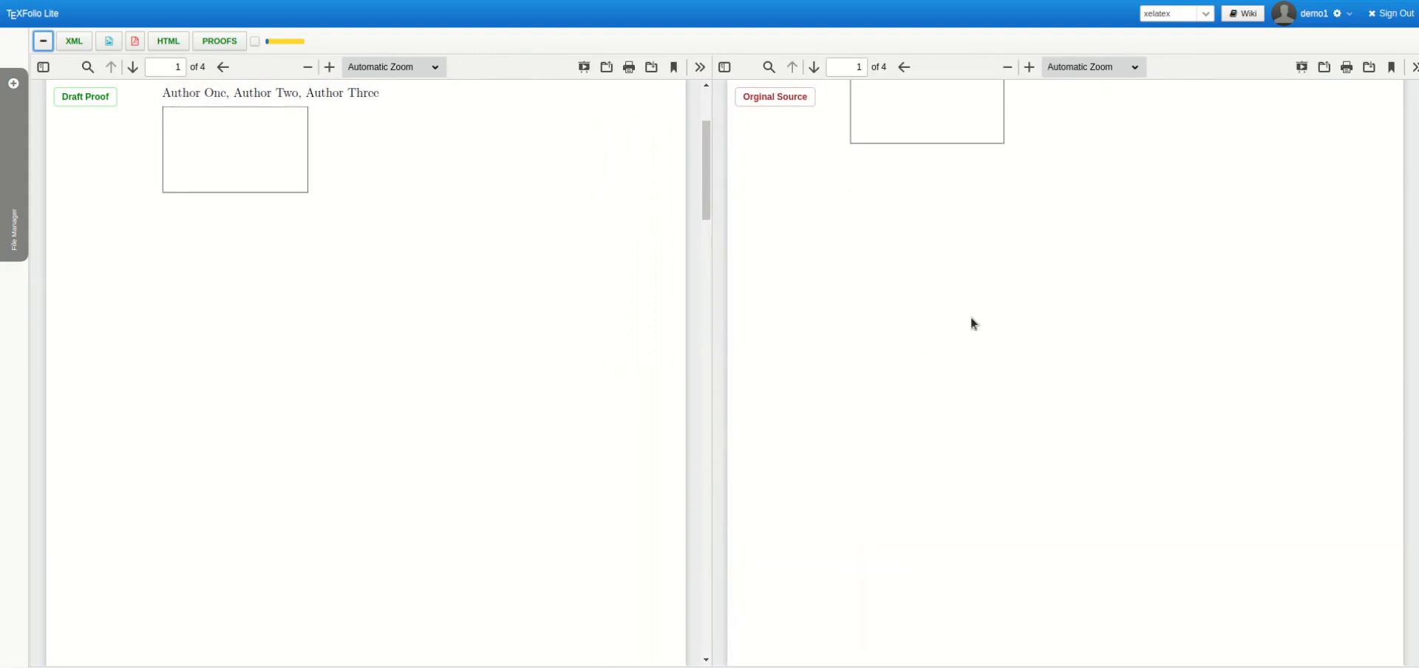
# Set both the Original Source and the Draft Proof to Page Fit zoom
pyautogui.click(1119, 67)
pyautogui.click(1107, 107)
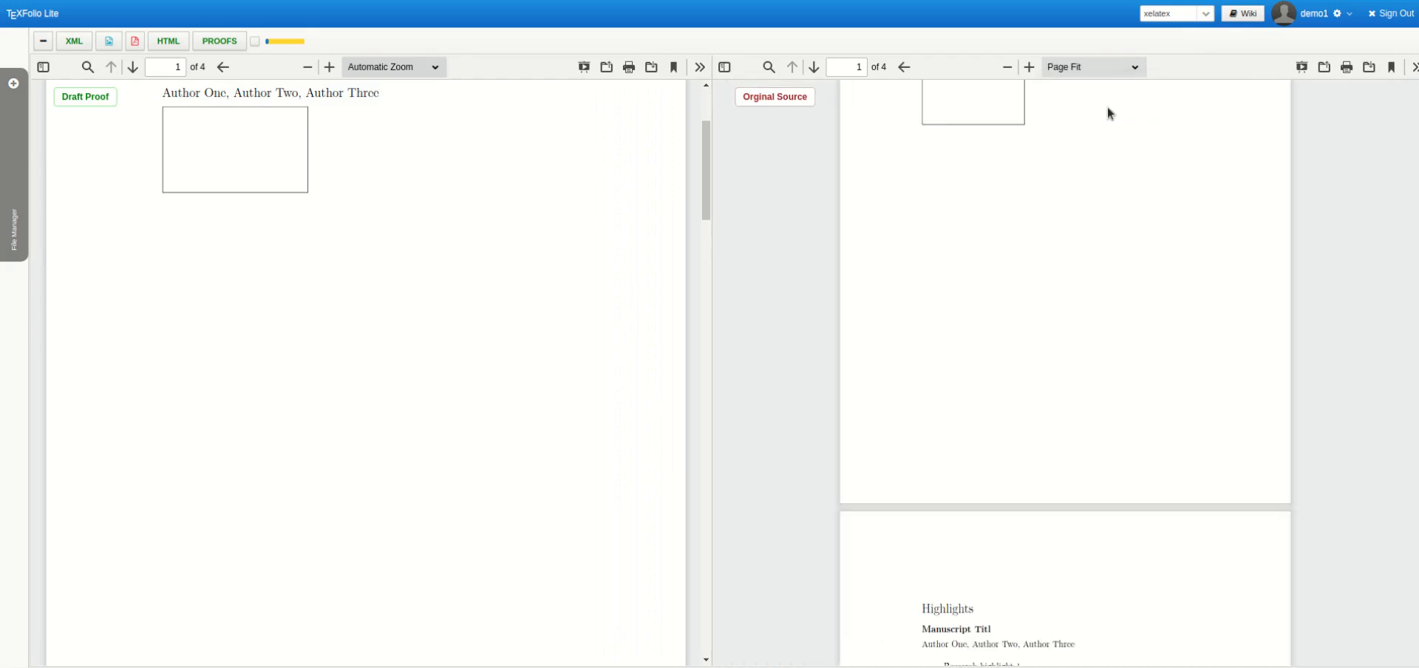
pyautogui.click(391, 74)
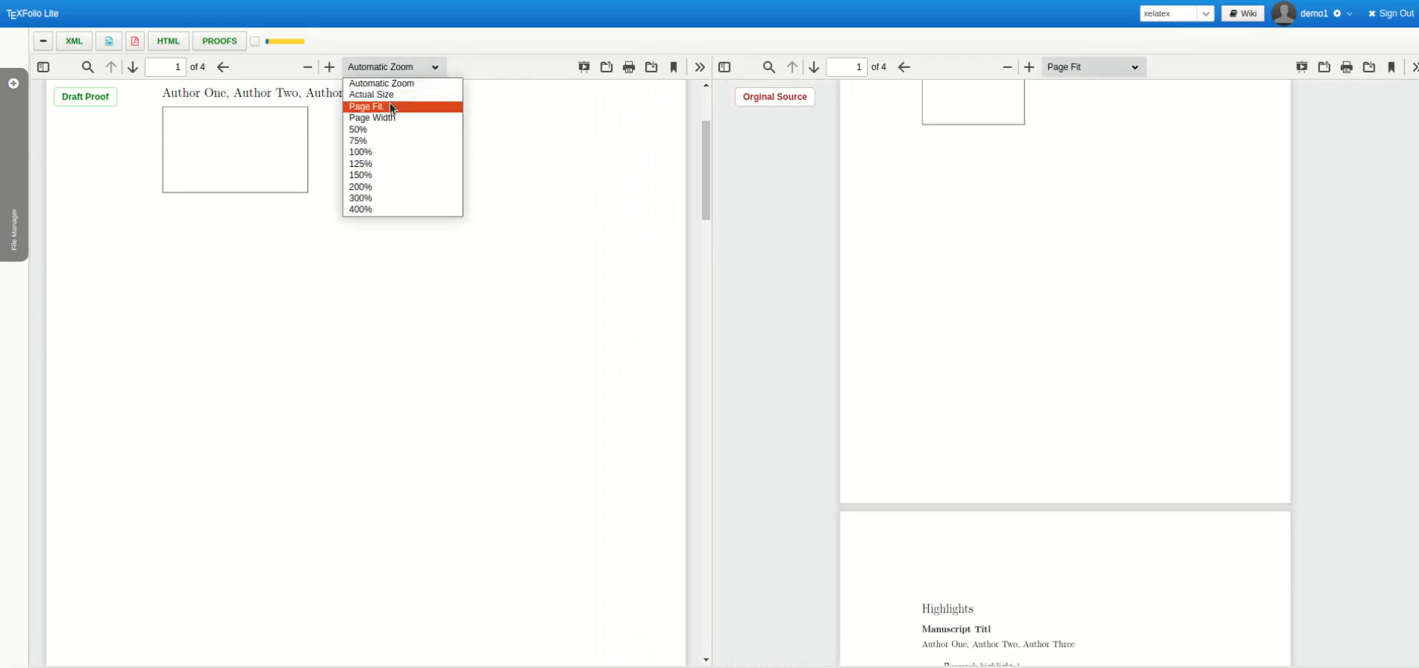
pyautogui.click(392, 105)
# Compare the Draft Proof with the Original Source from the graphical abstract through to the references
pyautogui.scroll(2, 938, 286)
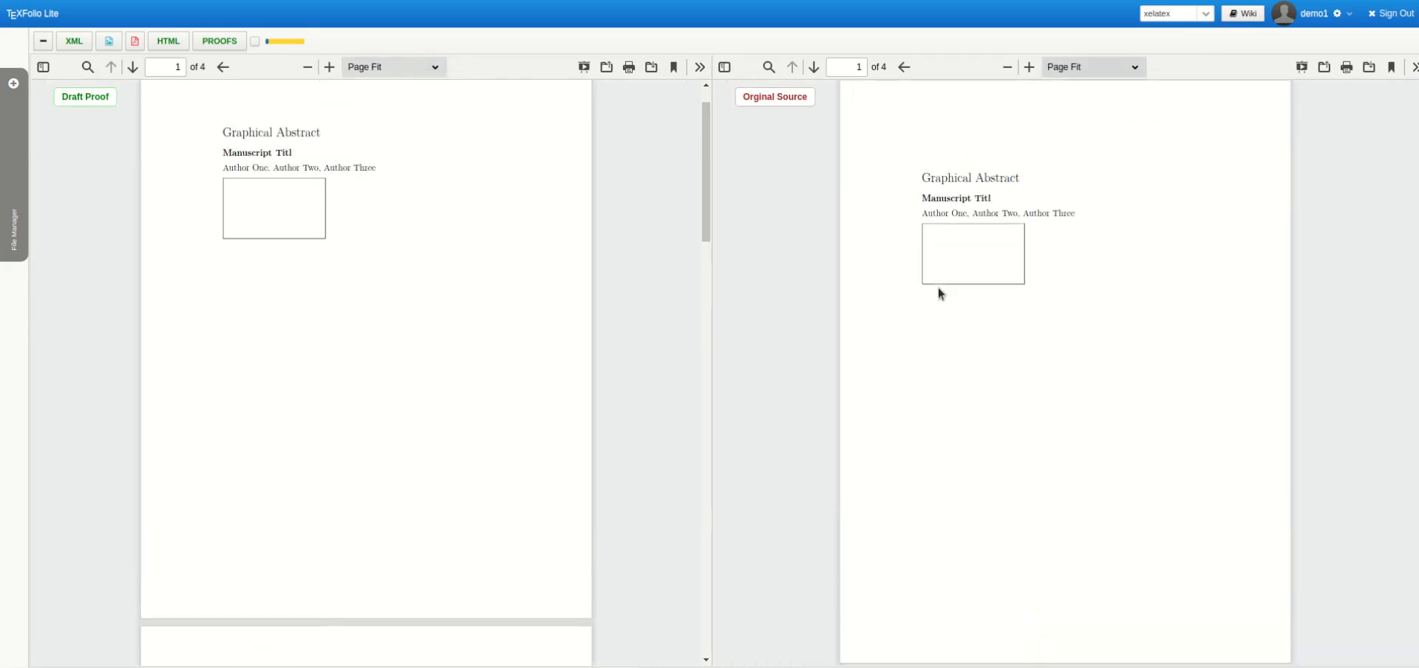
pyautogui.scroll(-2, 385, 263)
pyautogui.scroll(-10, 384, 264)
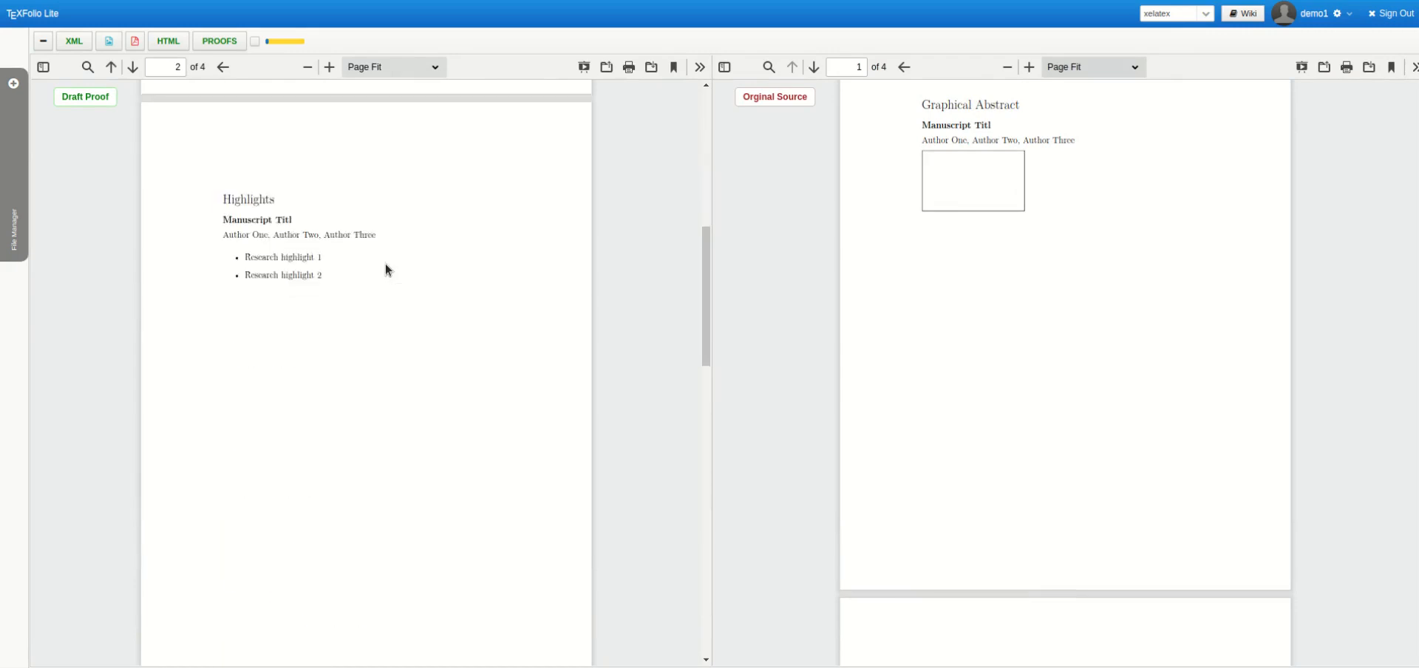
pyautogui.scroll(-1, 945, 309)
pyautogui.scroll(-10, 947, 315)
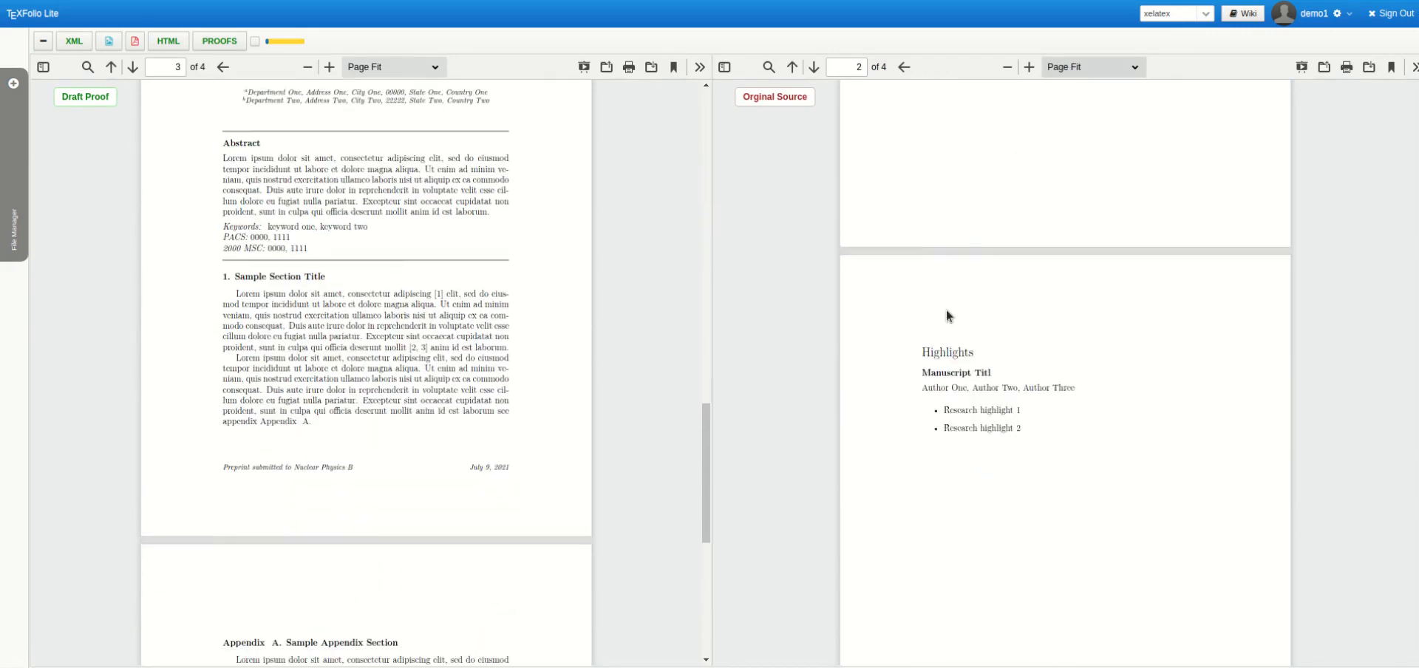
pyautogui.scroll(-5, 946, 314)
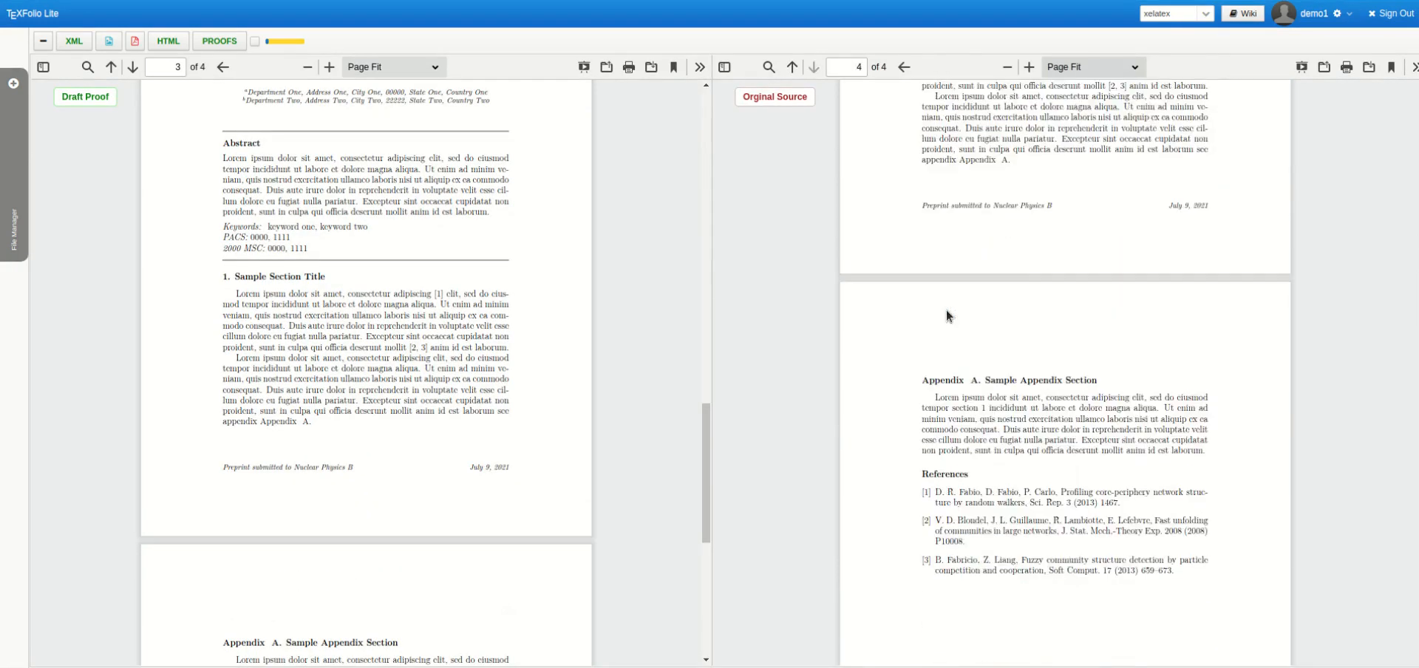
pyautogui.scroll(-5, 432, 301)
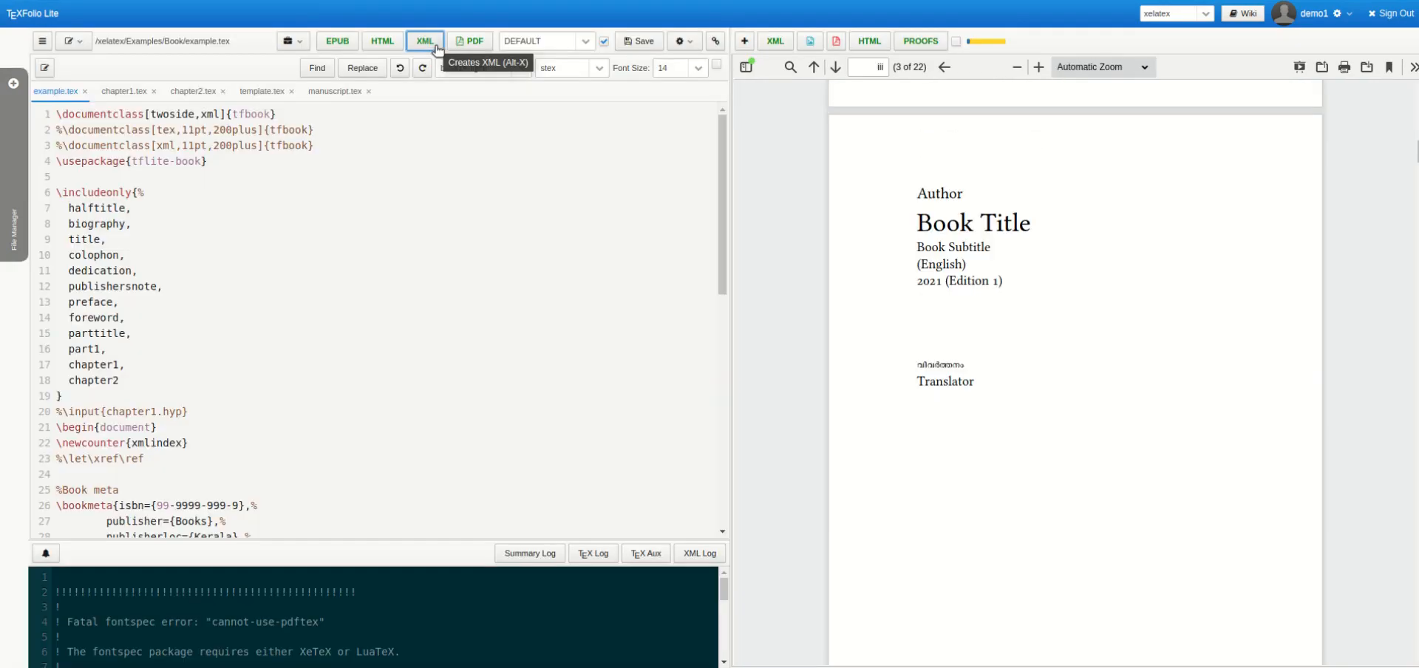
# Create the XML from the book's example.tex, look over the output, and show the summary log
pyautogui.click(433, 44)
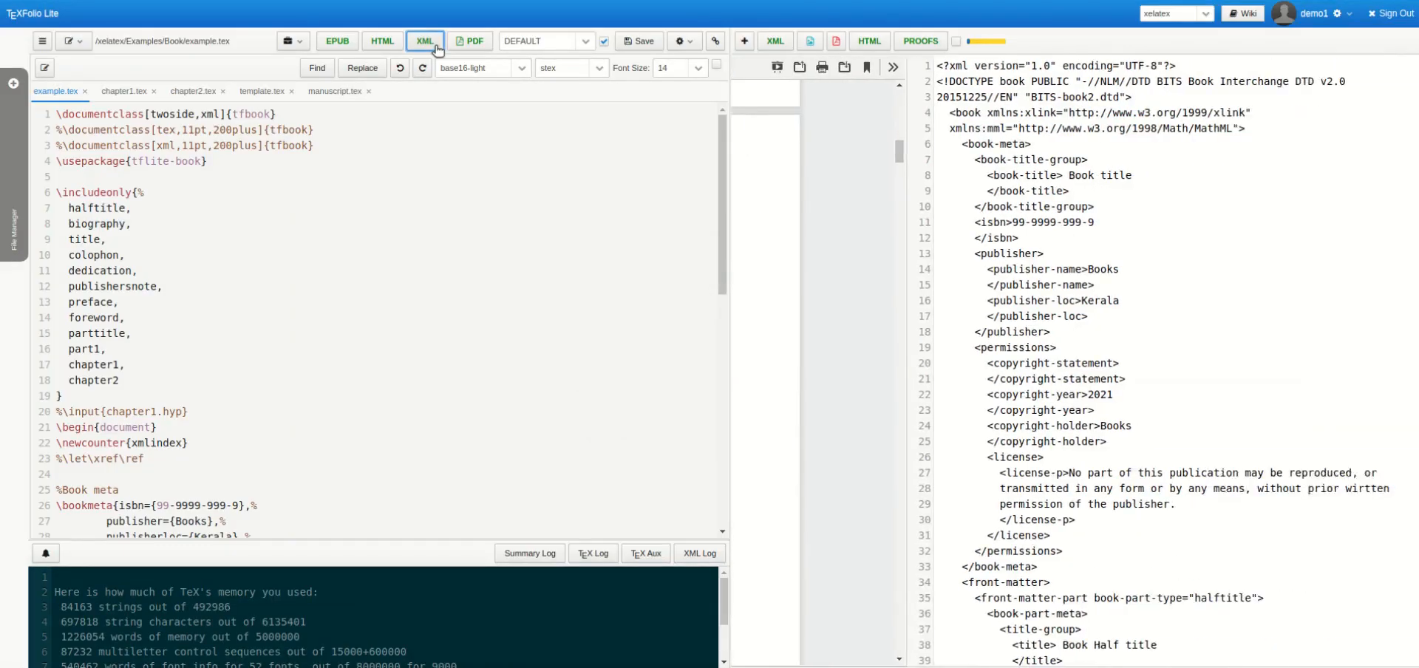
pyautogui.scroll(-3, 1004, 275)
pyautogui.scroll(3, 1003, 275)
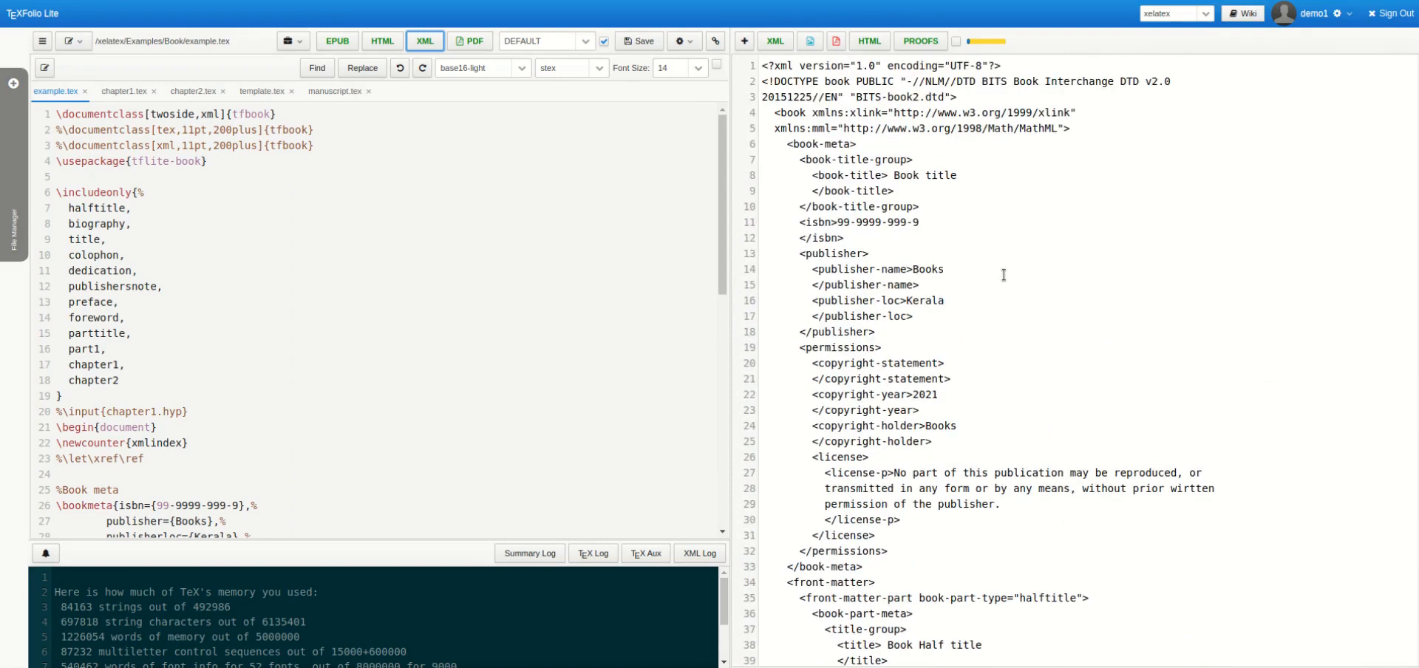
pyautogui.scroll(-2, 1004, 274)
pyautogui.scroll(2, 1003, 281)
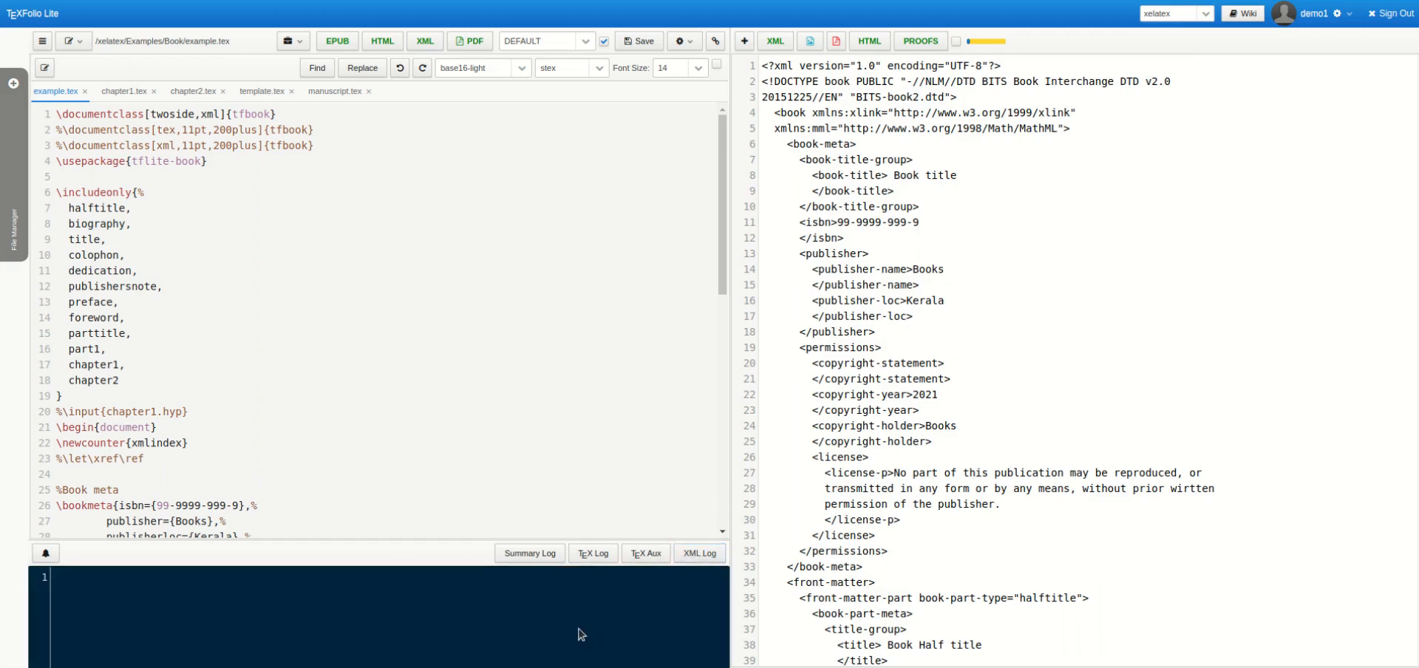
pyautogui.click(540, 557)
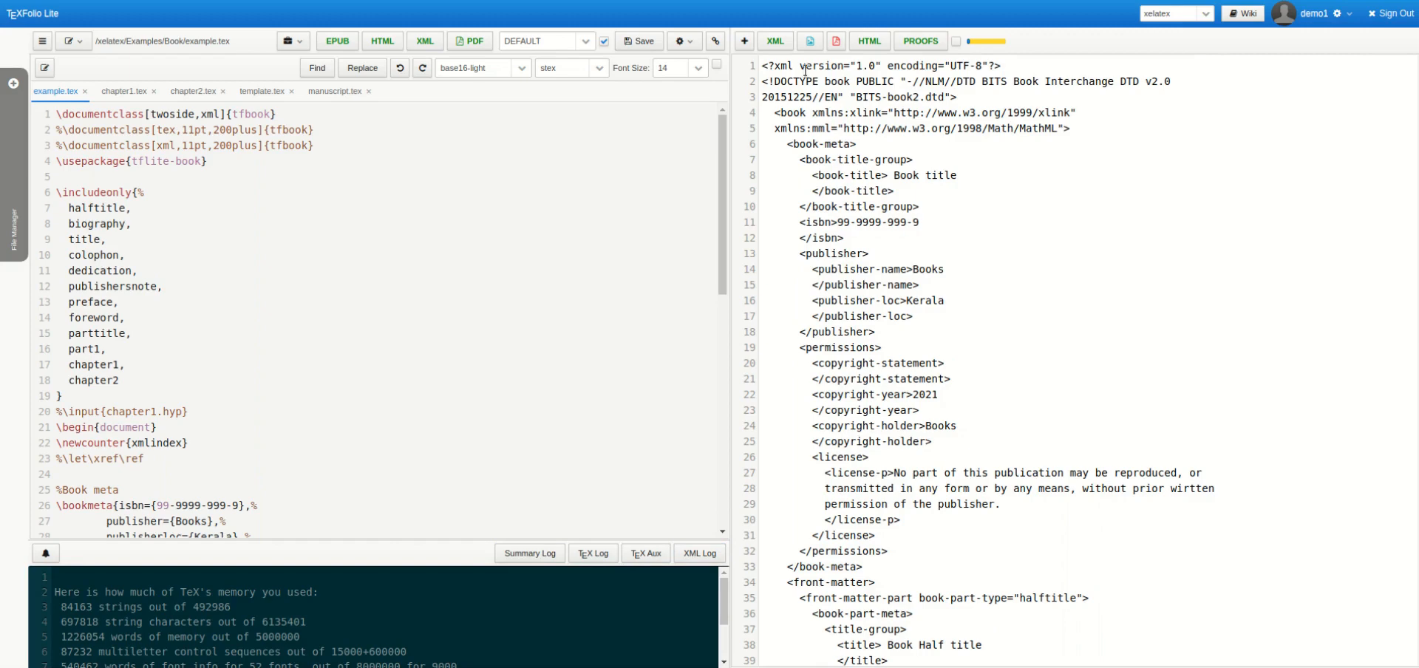
# Create the HTML from example.tex, look over it, and switch the preview to the final XML and back to HTML
pyautogui.click(384, 39)
pyautogui.moveTo(1415, 235); pyautogui.dragTo(1415, 152)
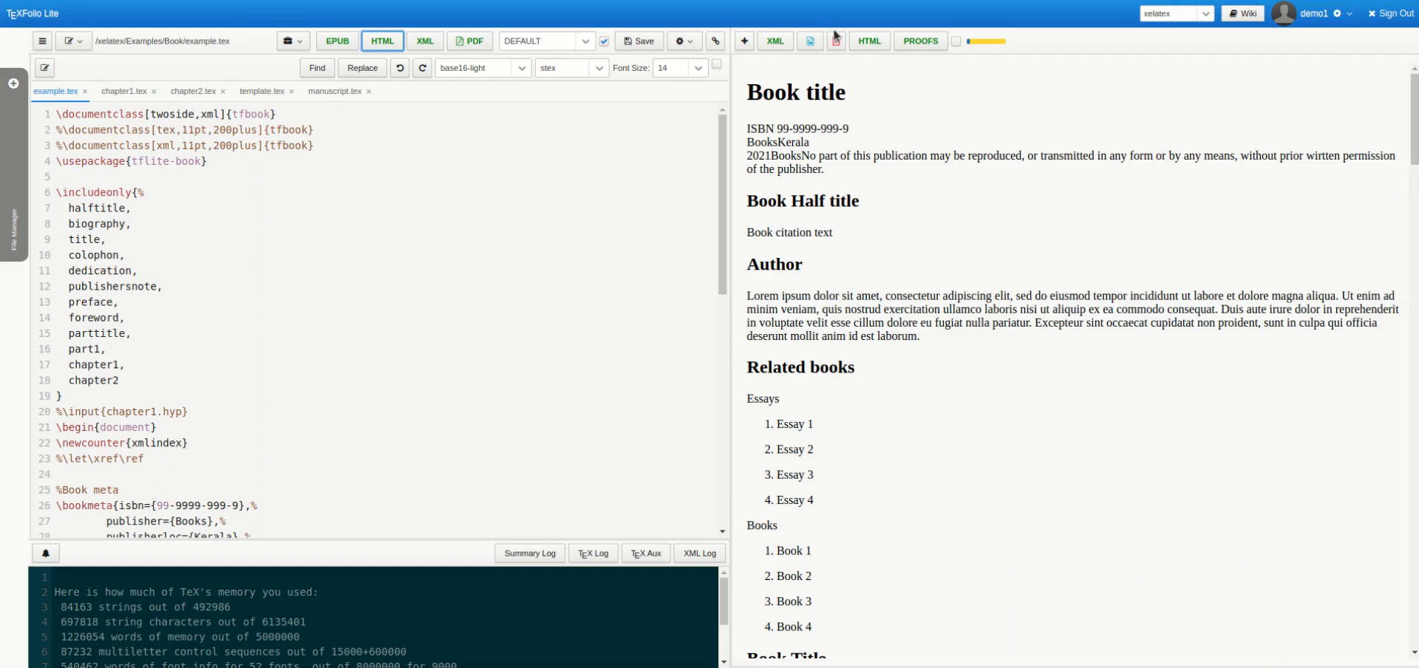
pyautogui.click(774, 45)
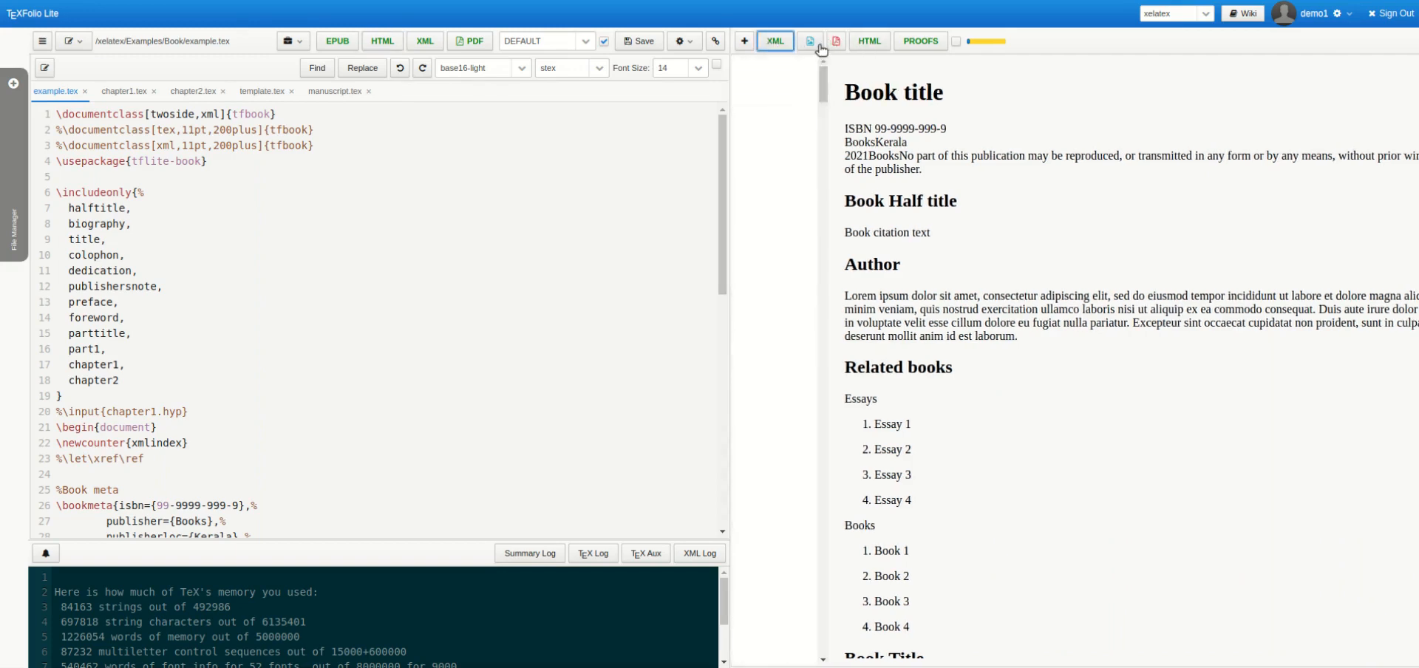
pyautogui.click(868, 43)
# Show the final XML again, search it for "stateme", and dismiss the search
pyautogui.click(772, 43)
pyautogui.hotkey('ctrl', 'f')
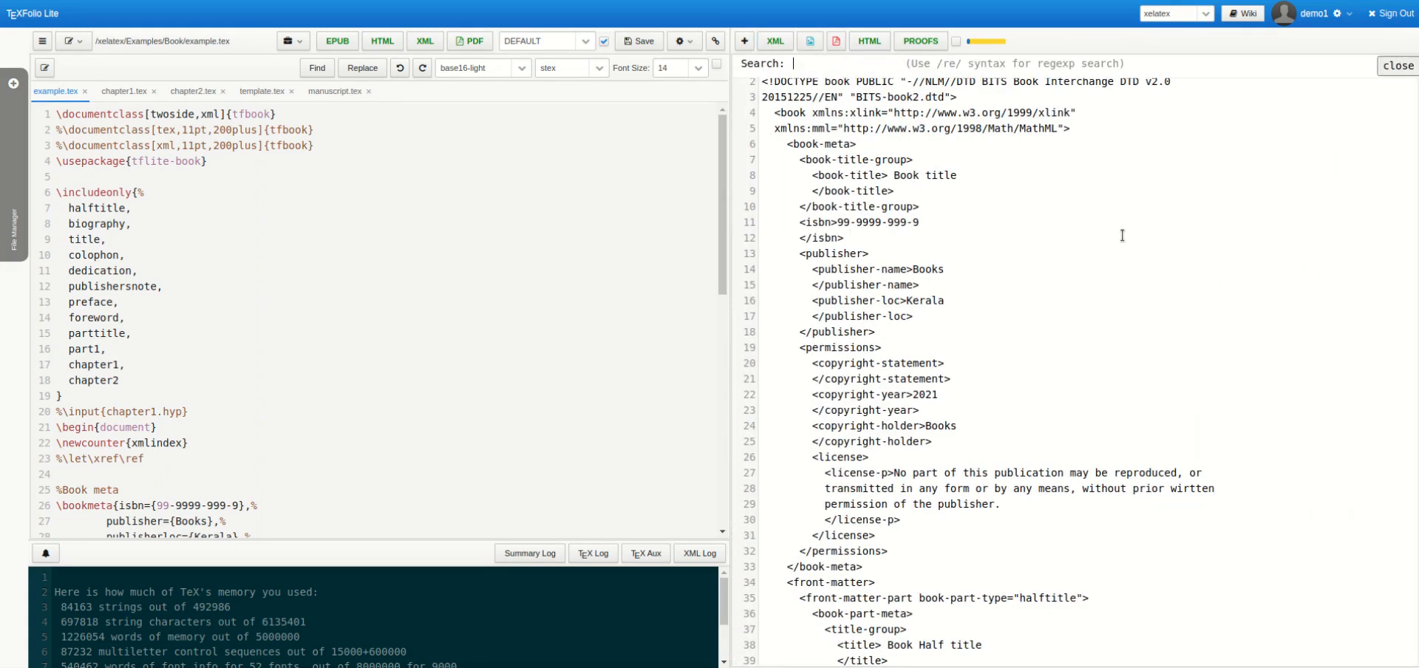
pyautogui.write('stateme')
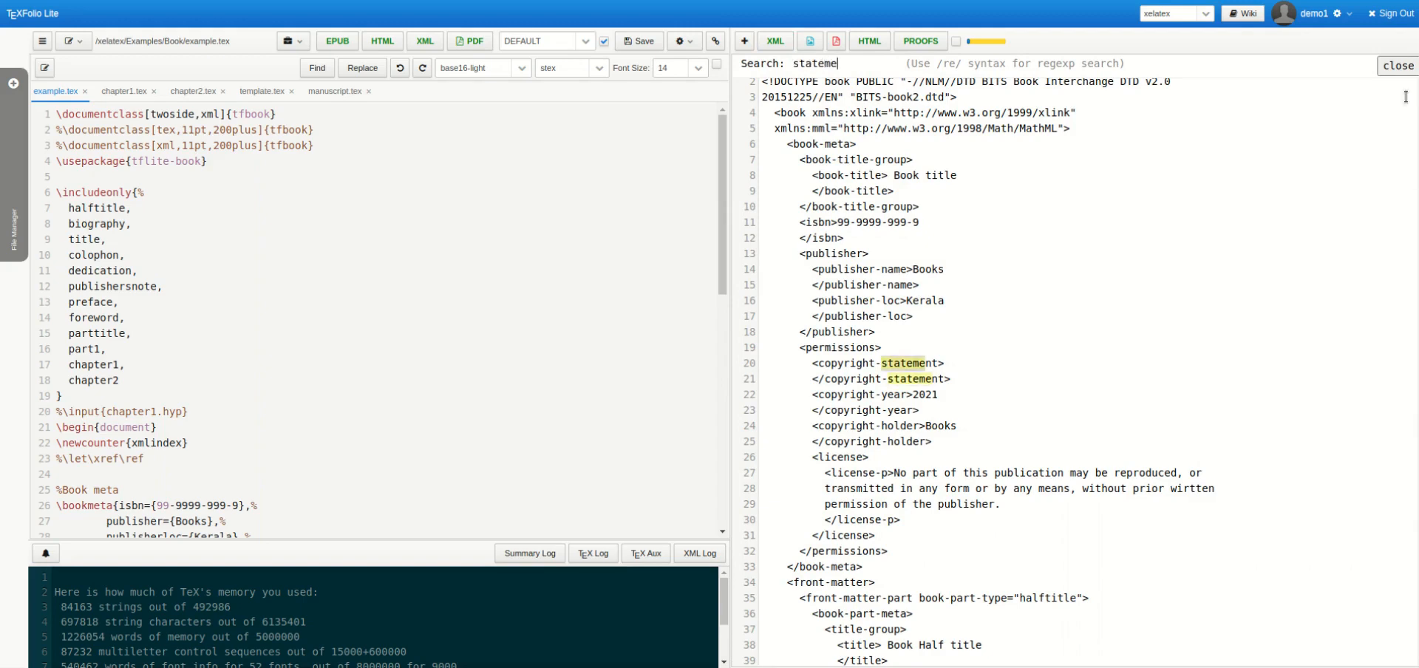
pyautogui.click(1397, 65)
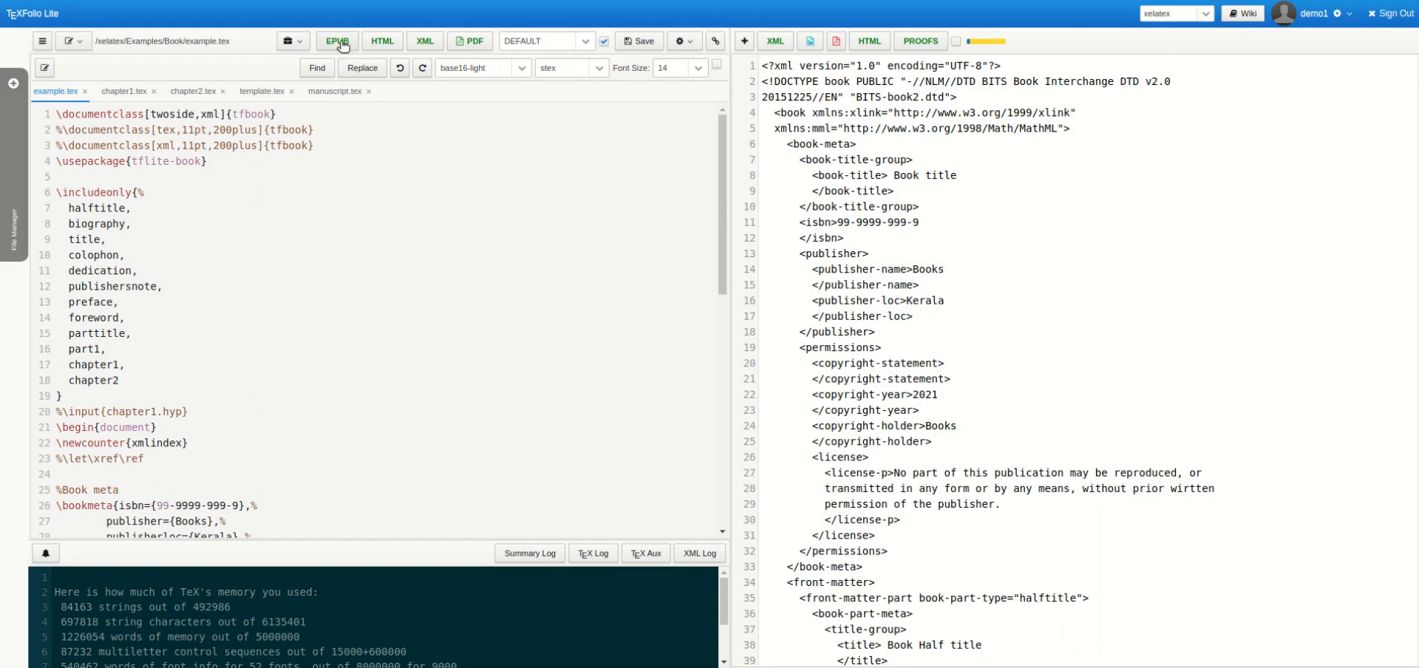